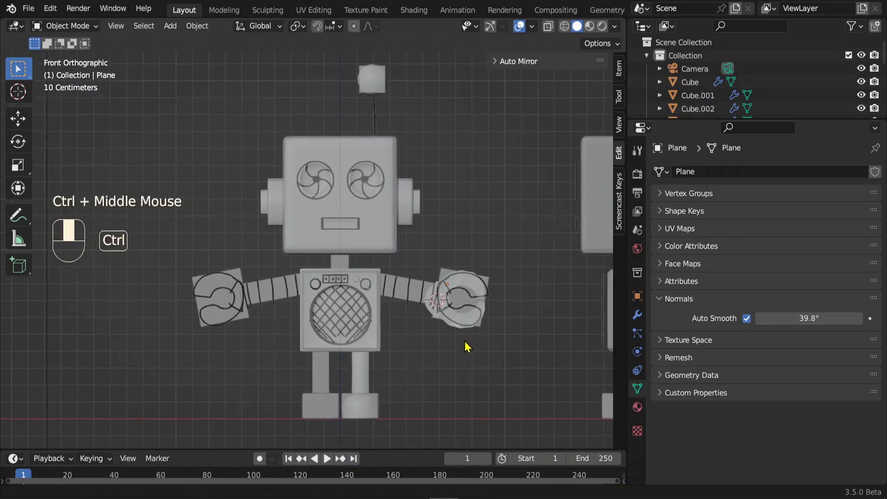
# Place the 3D cursor on the antenna ball above the robot's head, projected onto its surface.
pyautogui.click(19, 93)
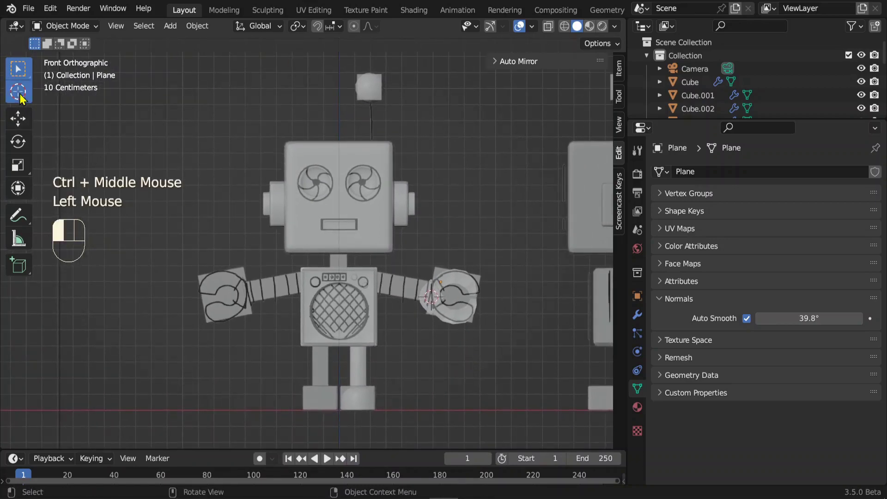
pyautogui.click(369, 81)
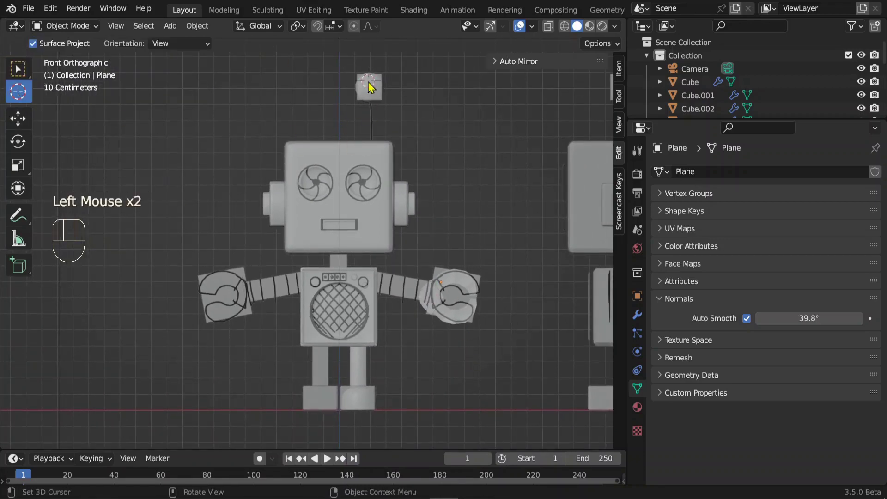
pyautogui.click(18, 69)
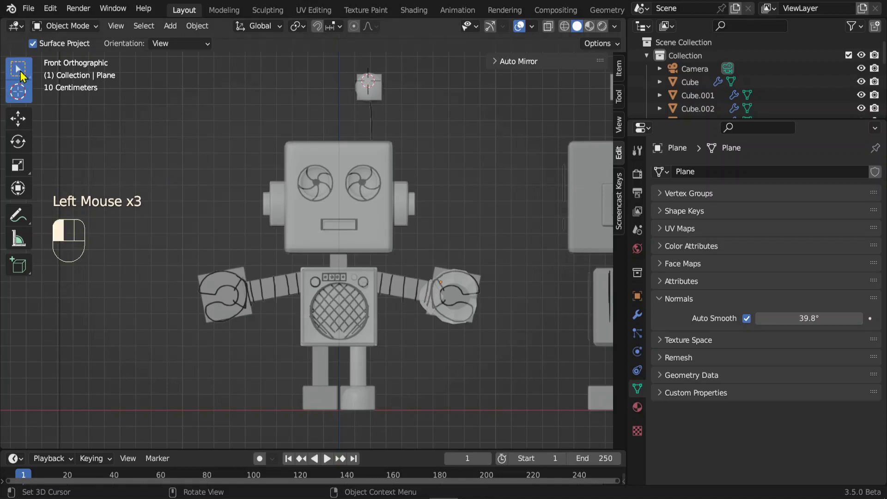
# Centre the antenna ball and hand parts on the X axis in top view, and shift the hand parts about 0.095 m along X.
pyautogui.click(375, 102)
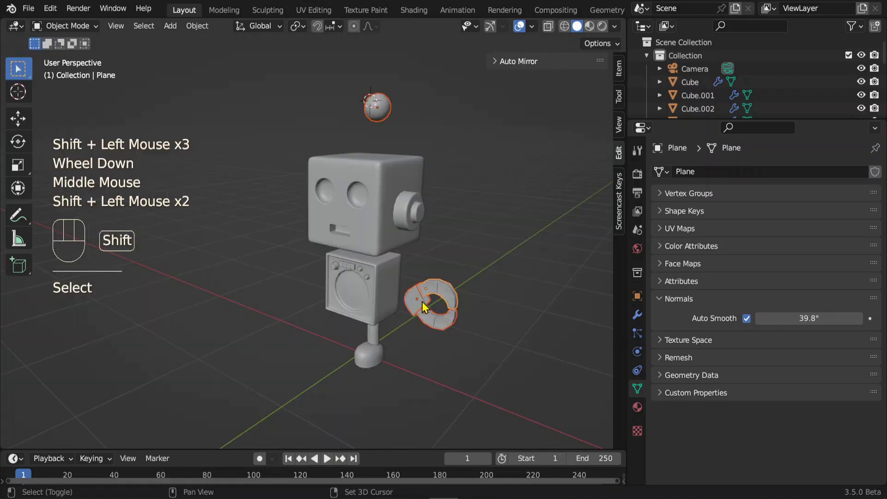
pyautogui.keyDown('shift'); pyautogui.click(423, 304); pyautogui.keyUp('shift')
pyautogui.keyDown('shift'); pyautogui.click(439, 296); pyautogui.keyUp('shift')
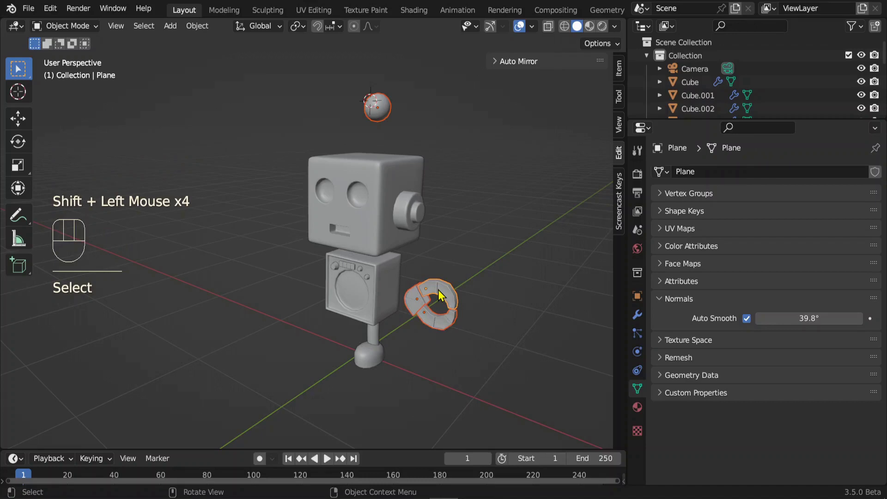
pyautogui.press('KP_7')
pyautogui.scroll(3, 440, 297)
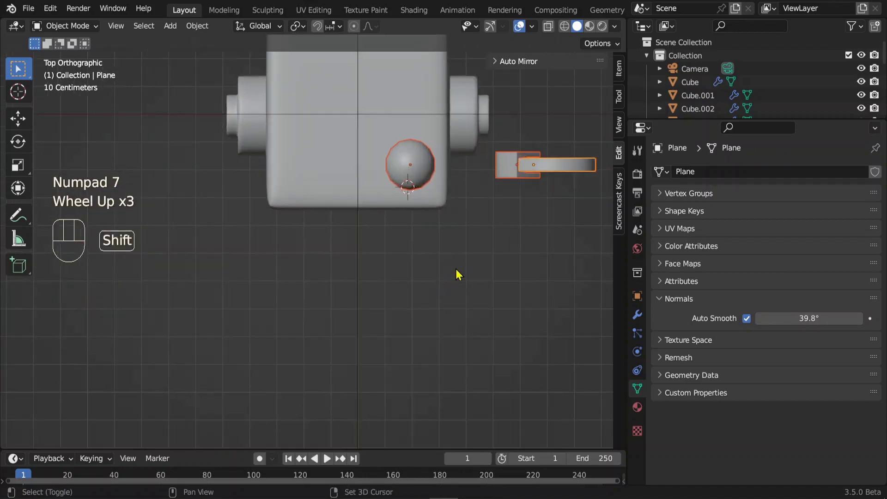
pyautogui.keyDown('shift'); pyautogui.moveTo(440, 297); pyautogui.dragTo(395, 367, button='middle'); pyautogui.keyUp('shift')
pyautogui.press('g')
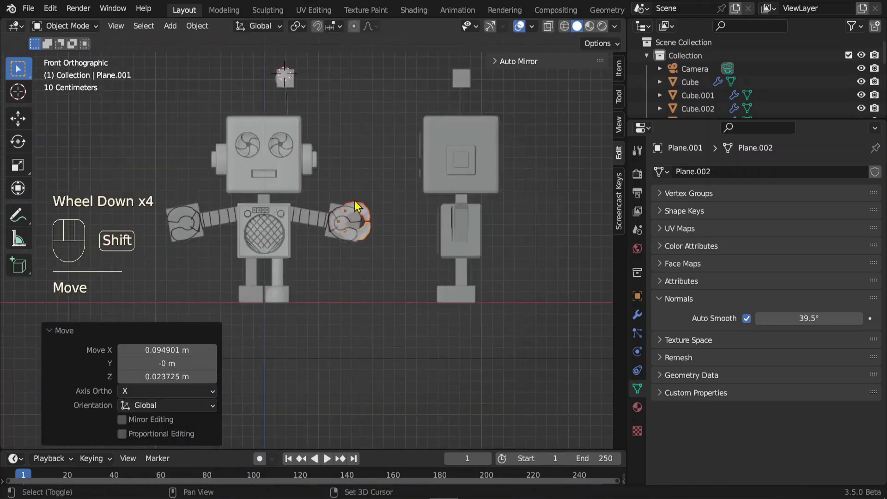
# Turn off surface projection for the 3D cursor and place it on the antenna rod in the front and side views.
pyautogui.moveTo(356, 206); pyautogui.dragTo(367, 307, button='middle')
pyautogui.press('KP_1')
pyautogui.scroll(2, 355, 177)
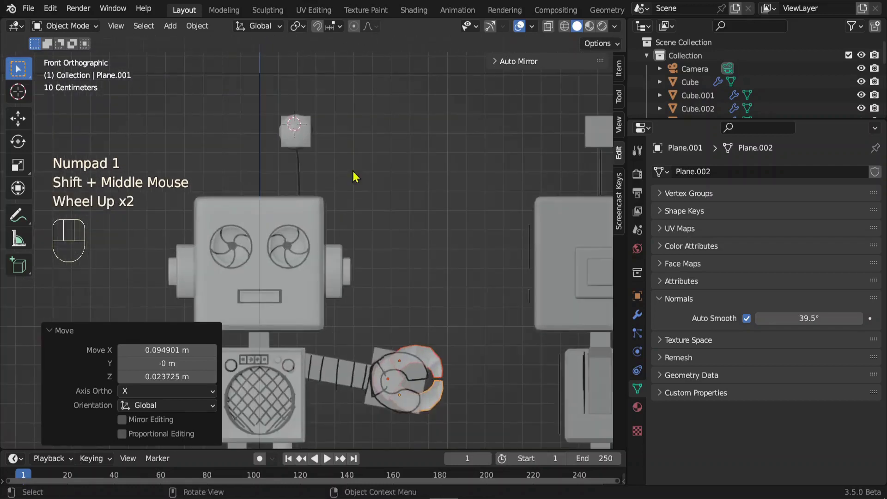
pyautogui.click(20, 95)
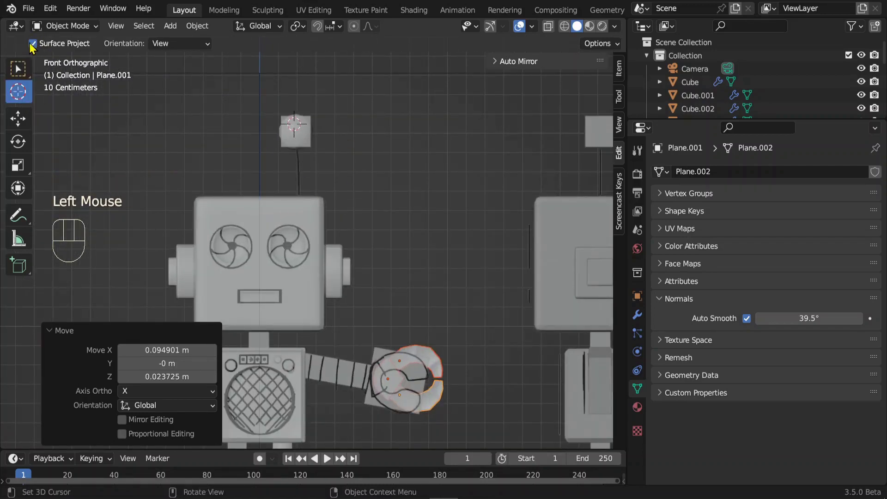
pyautogui.click(298, 176)
pyautogui.press('KP_3')
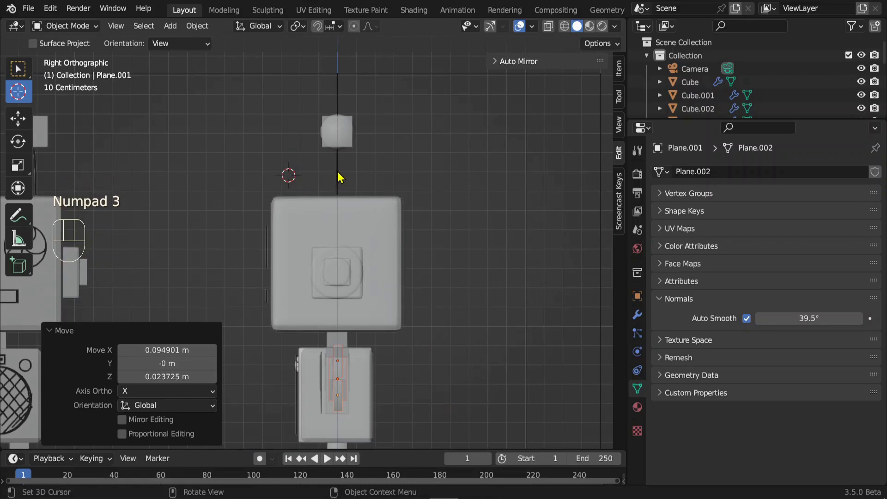
pyautogui.click(337, 171)
pyautogui.press('KP_1')
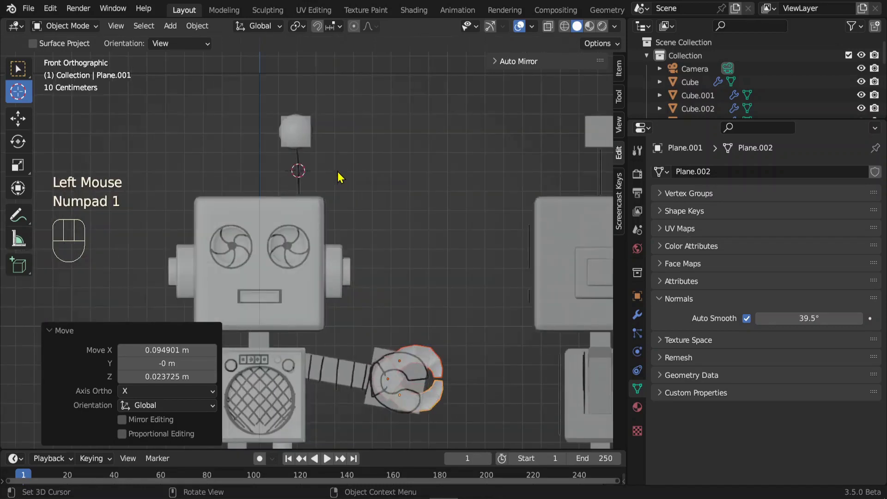
# Reposition the 3D cursor at the base of the antenna rod, just above the head, centred in front and side views.
pyautogui.click(300, 190)
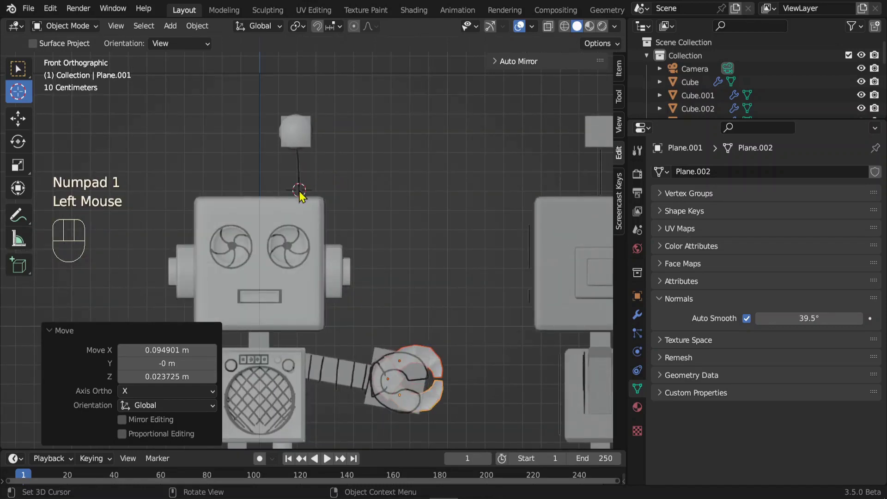
pyautogui.press('KP_3')
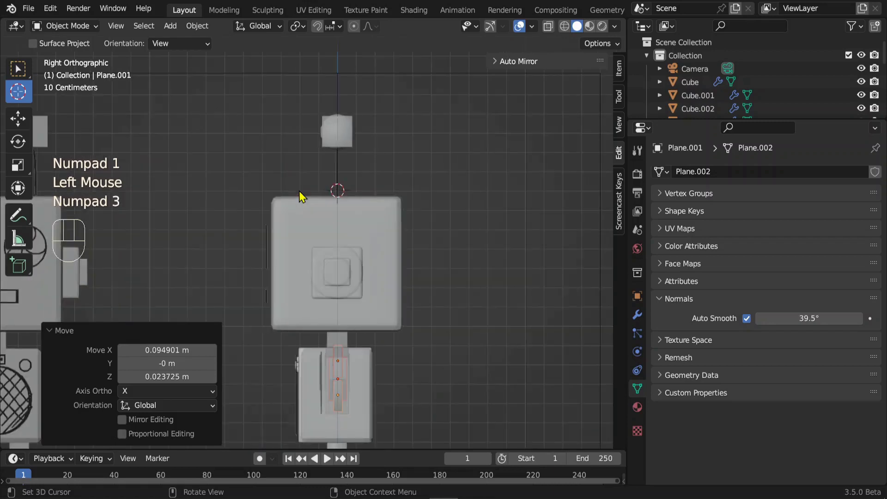
pyautogui.click(340, 194)
pyautogui.click(339, 194)
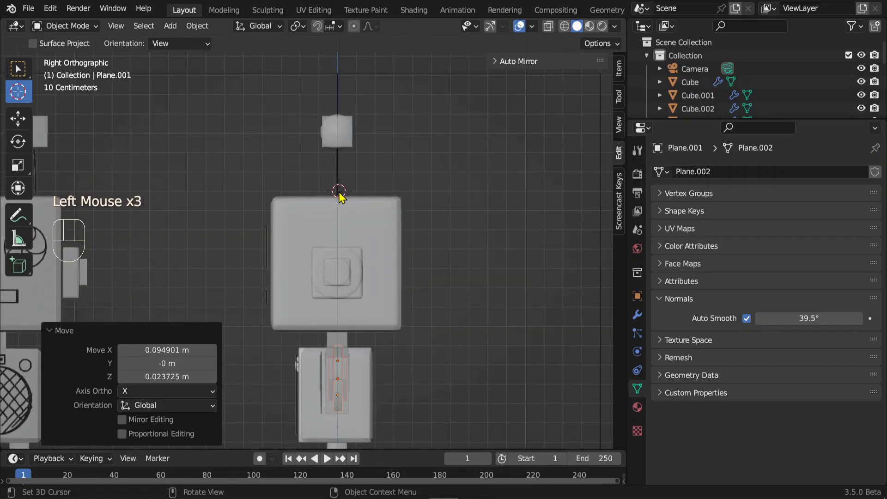
pyautogui.click(339, 193)
pyautogui.click(337, 194)
pyautogui.click(338, 197)
pyautogui.click(338, 197)
pyautogui.click(340, 197)
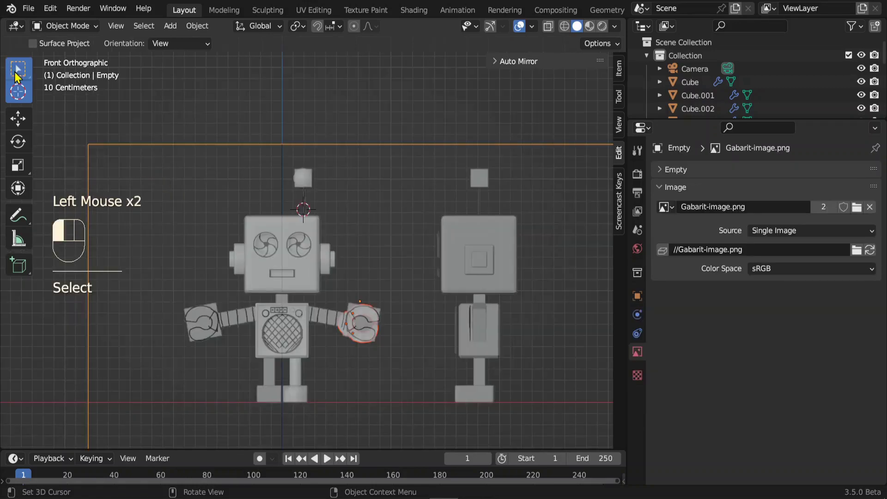
# Select the three hand parts and move them about 0.072 m along X and 0.013 m along Z.
pyautogui.click(17, 74)
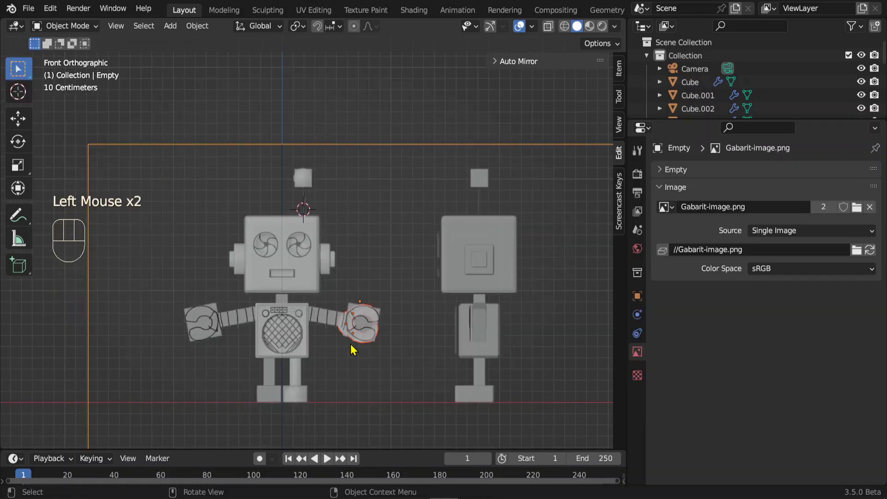
pyautogui.click(365, 322)
pyautogui.keyDown('shift'); pyautogui.click(365, 322); pyautogui.keyUp('shift')
pyautogui.keyDown('shift'); pyautogui.click(365, 322); pyautogui.keyUp('shift')
pyautogui.press('g')
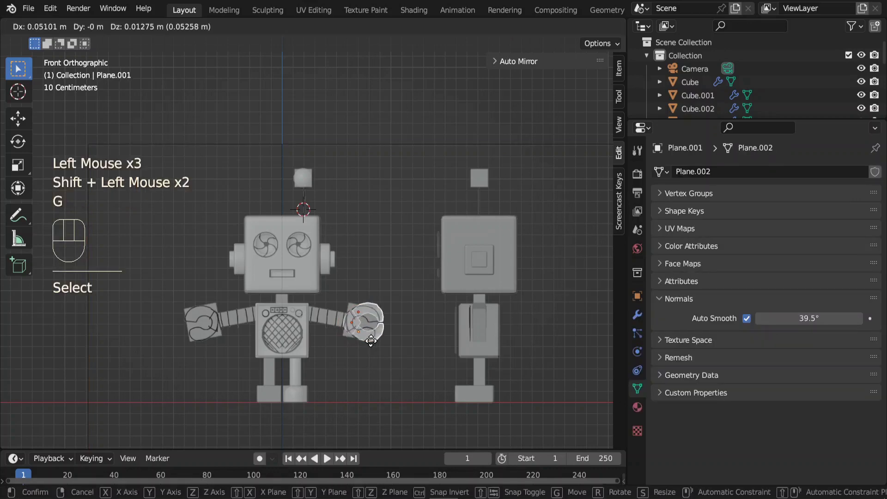
pyautogui.click(339, 327)
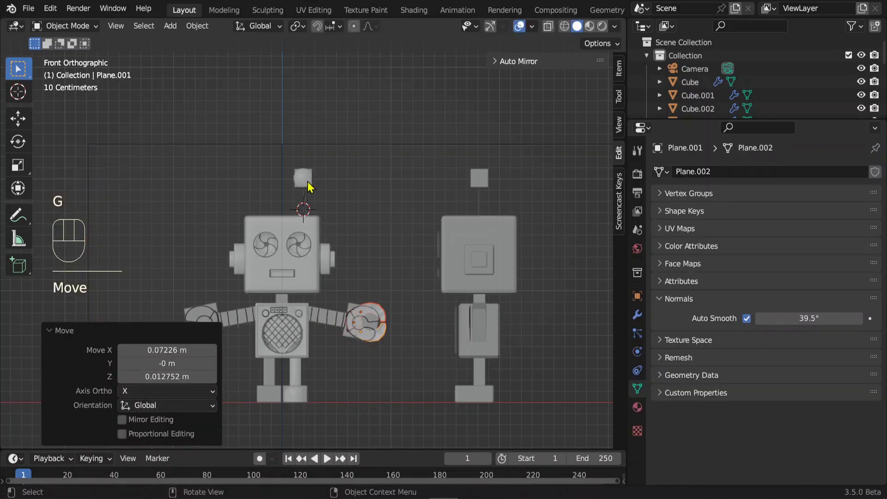
# Add a Bezier curve at the 3D cursor at the antenna's base.
pyautogui.scroll(3, 312, 216)
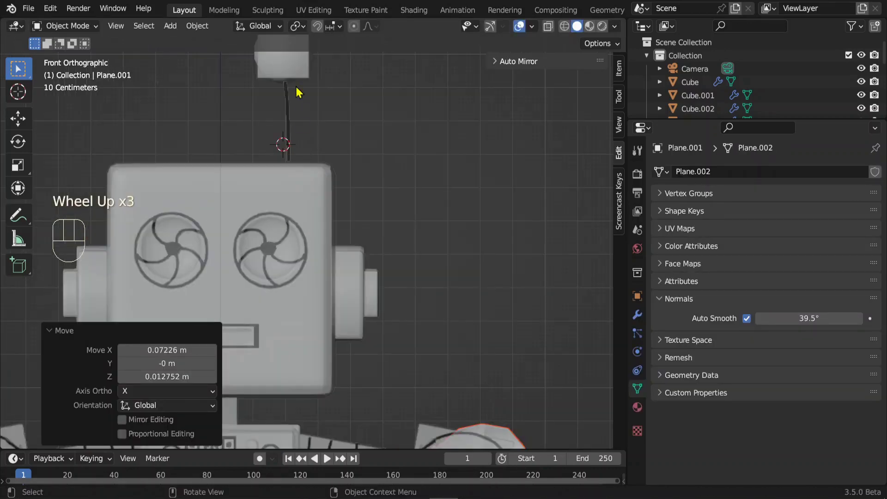
pyautogui.scroll(-2, 297, 164)
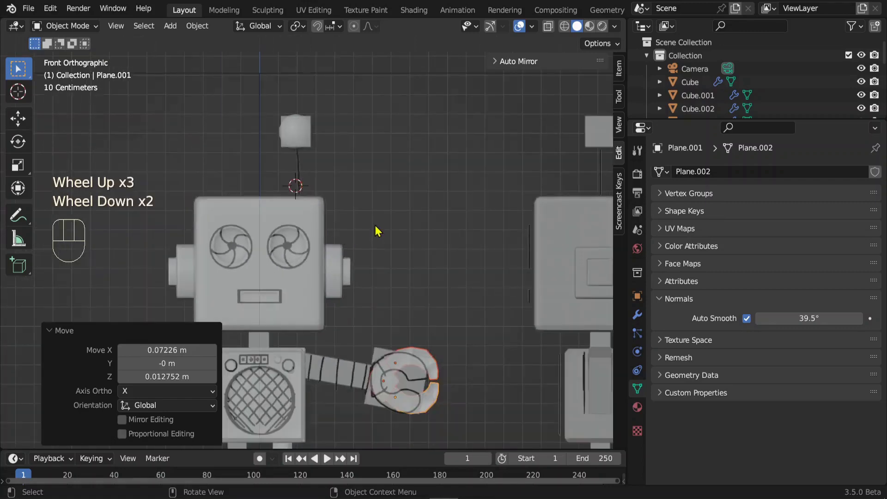
pyautogui.moveTo(297, 165); pyautogui.dragTo(350, 219, button='middle')
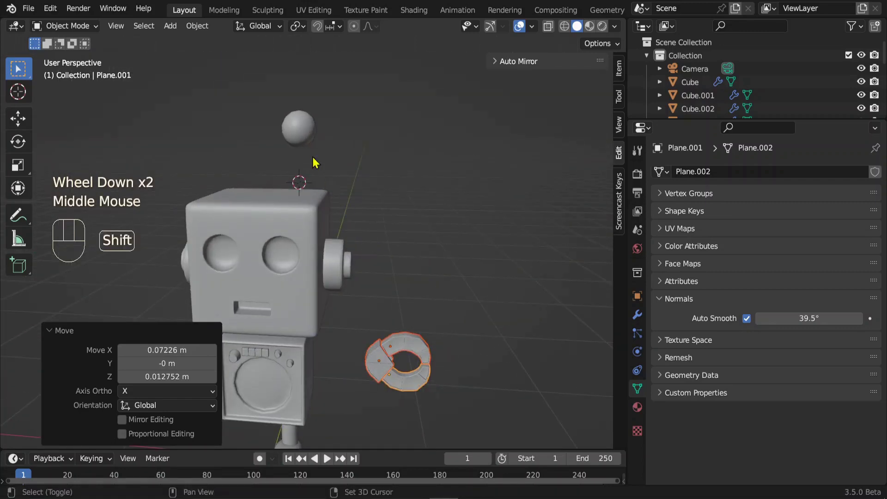
pyautogui.click(171, 28)
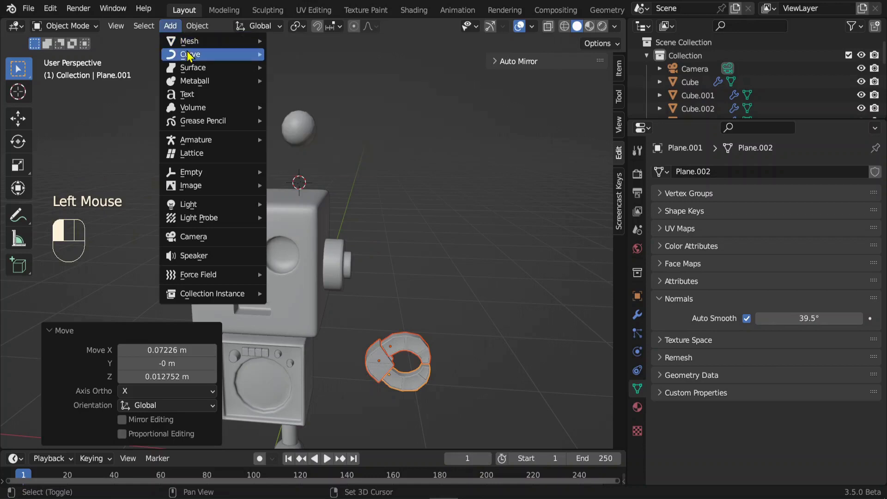
pyautogui.moveTo(188, 55)
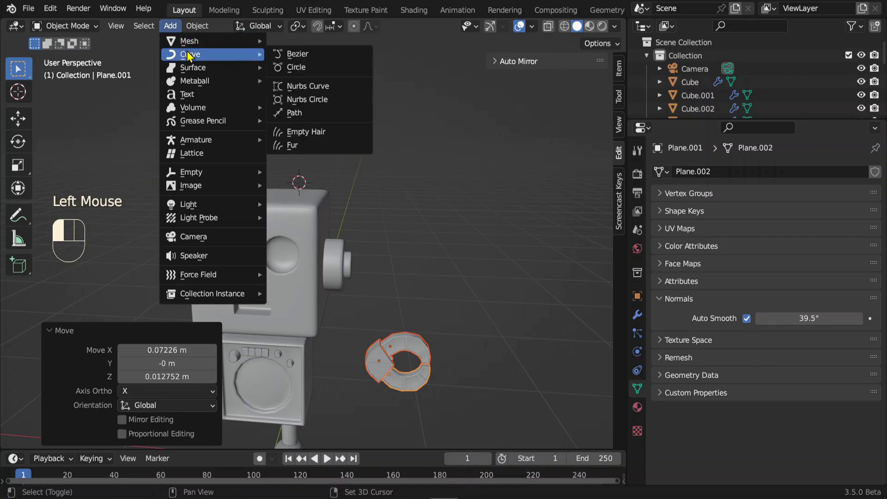
pyautogui.click(297, 55)
pyautogui.scroll(-2, 330, 203)
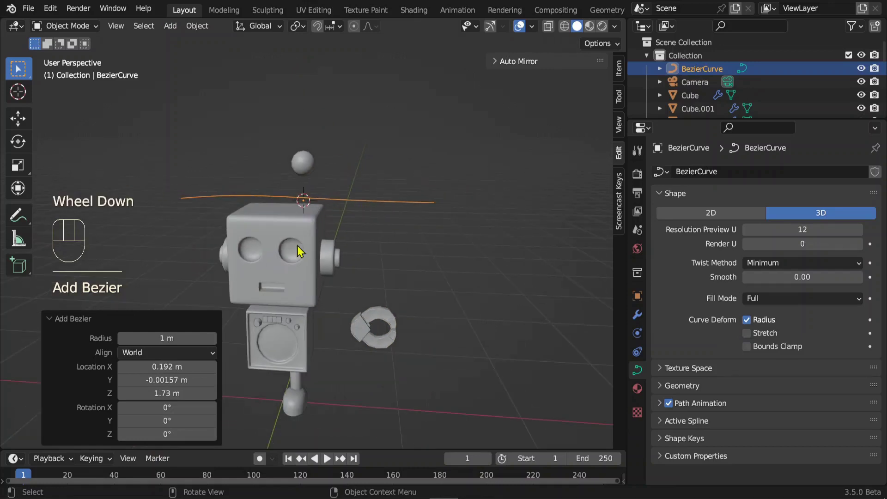
# Isolate the head, Bezier curve and antenna ball in local view and maximize the 3D viewport.
pyautogui.click(306, 219)
pyautogui.keyDown('shift'); pyautogui.click(303, 199); pyautogui.keyUp('shift')
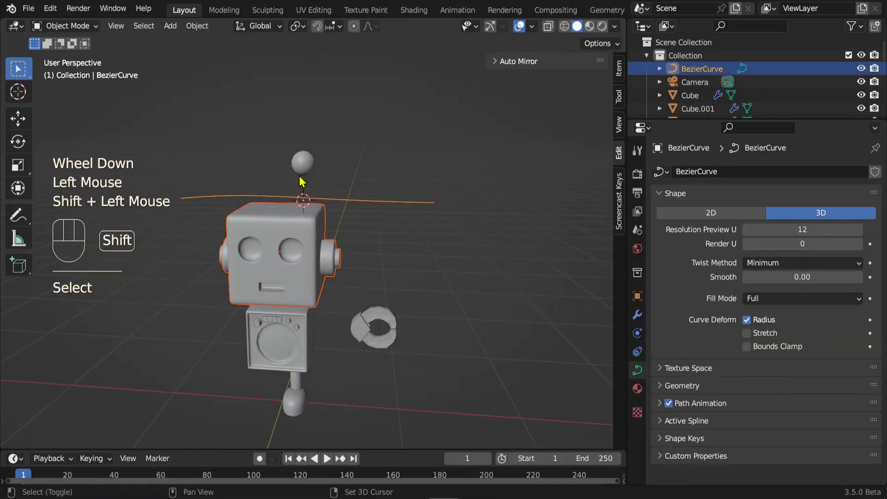
pyautogui.keyDown('shift'); pyautogui.click(305, 170); pyautogui.keyUp('shift')
pyautogui.press('KP_Divide')
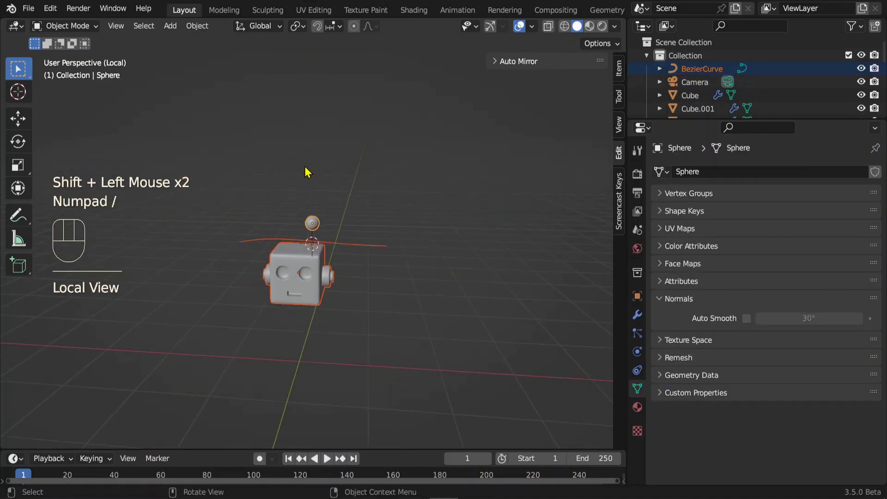
pyautogui.scroll(3, 340, 323)
pyautogui.keyDown('shift'); pyautogui.moveTo(341, 323); pyautogui.dragTo(406, 277, button='middle'); pyautogui.keyUp('shift')
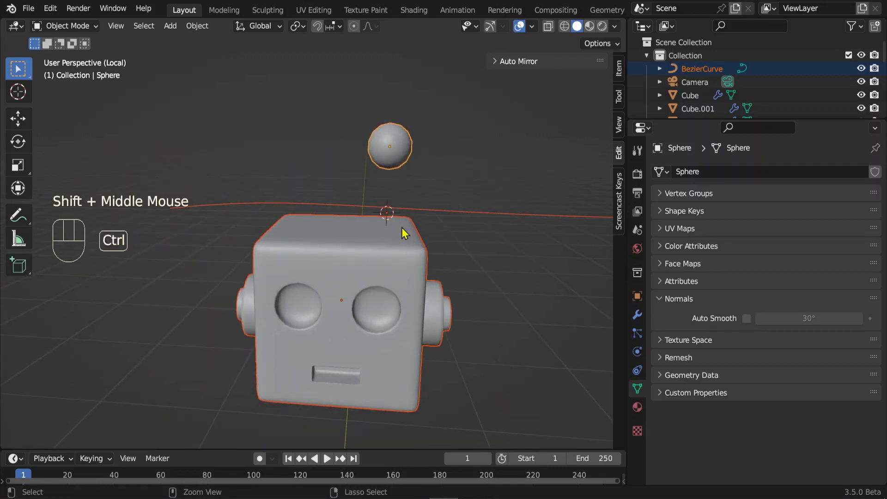
pyautogui.hotkey('ctrl', 'space')
pyautogui.scroll(-2, 603, 293)
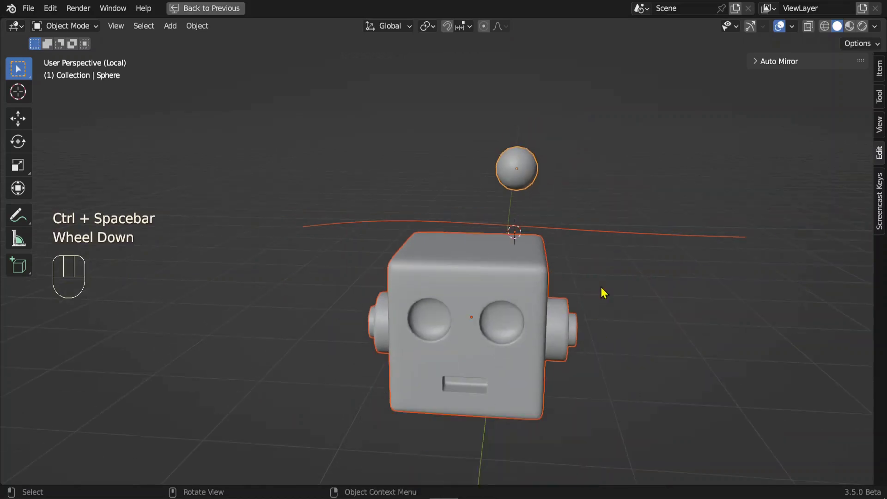
pyautogui.keyDown('shift'); pyautogui.moveTo(602, 293); pyautogui.dragTo(480, 252, button='middle'); pyautogui.keyUp('shift')
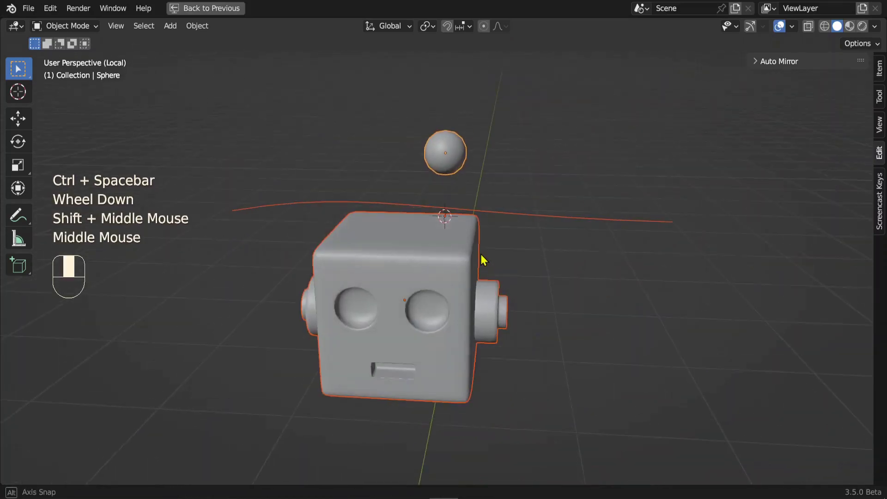
# Select the Bezier curve and open it in Edit Mode from the top view.
pyautogui.click(523, 214)
pyautogui.press('KP_7')
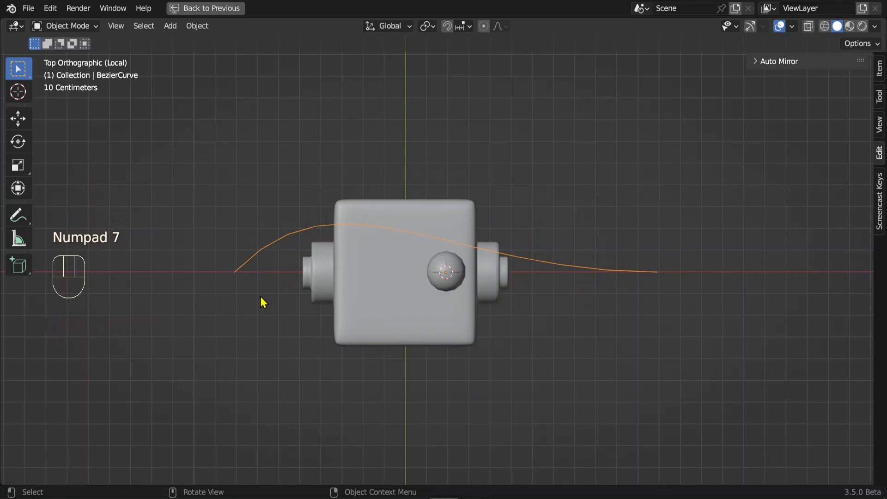
pyautogui.click(64, 26)
pyautogui.click(62, 54)
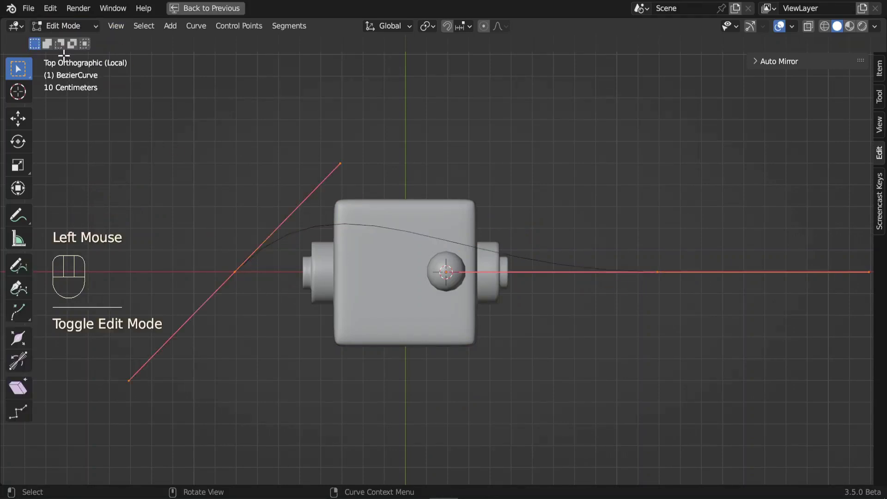
pyautogui.click(234, 272)
pyautogui.click(659, 273)
pyautogui.scroll(-1, 684, 302)
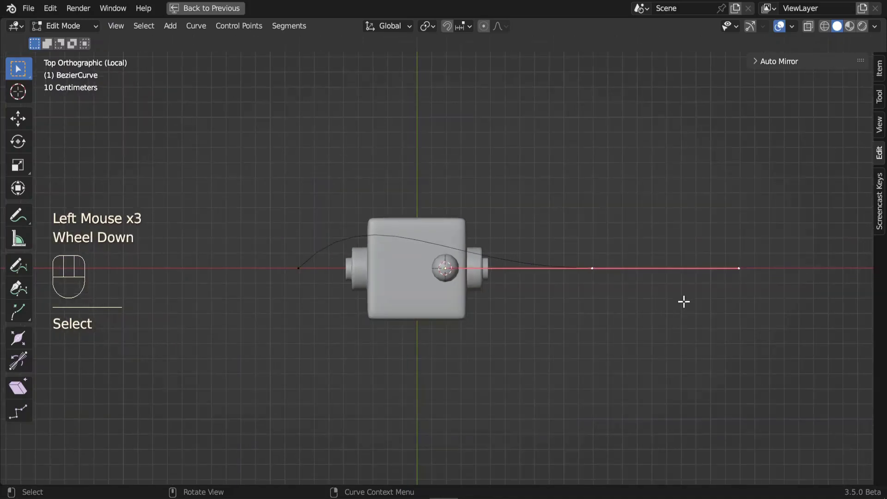
pyautogui.click(308, 270)
pyautogui.click(371, 194)
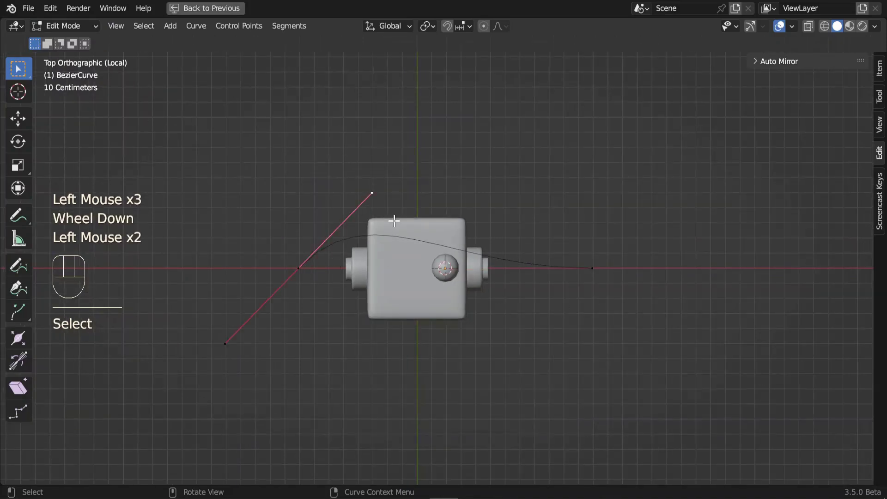
pyautogui.scroll(1, 407, 203)
pyautogui.press('r')
pyautogui.press('g')
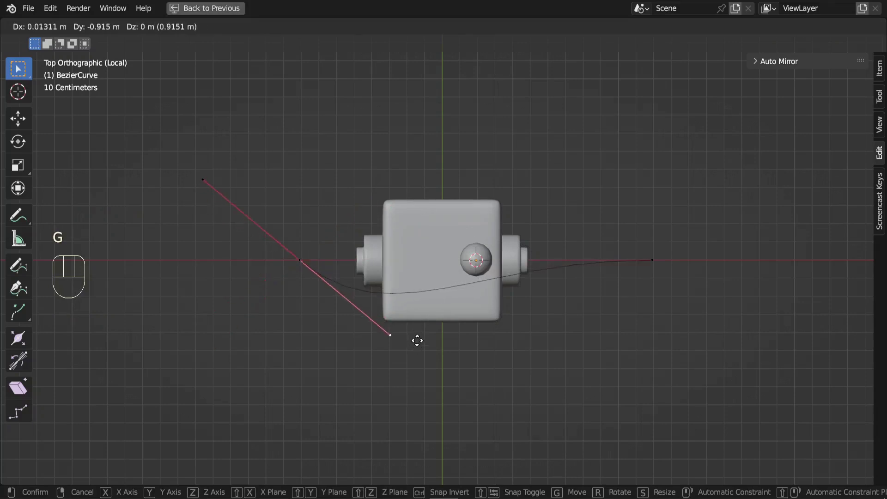
pyautogui.rightClick(382, 217)
# Move the upper handle of the curve's left control point about -0.155 m in X and -0.089 m in Y.
pyautogui.click(390, 171)
pyautogui.press('g')
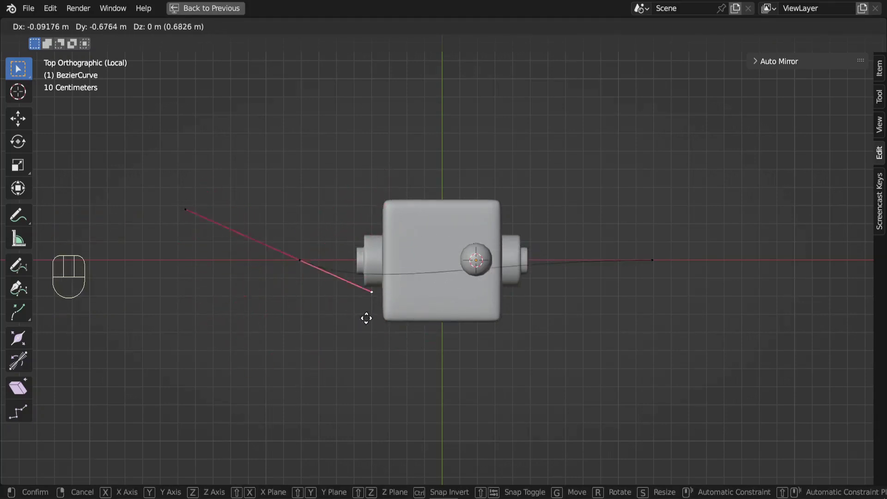
pyautogui.click(360, 185)
pyautogui.scroll(1, 297, 269)
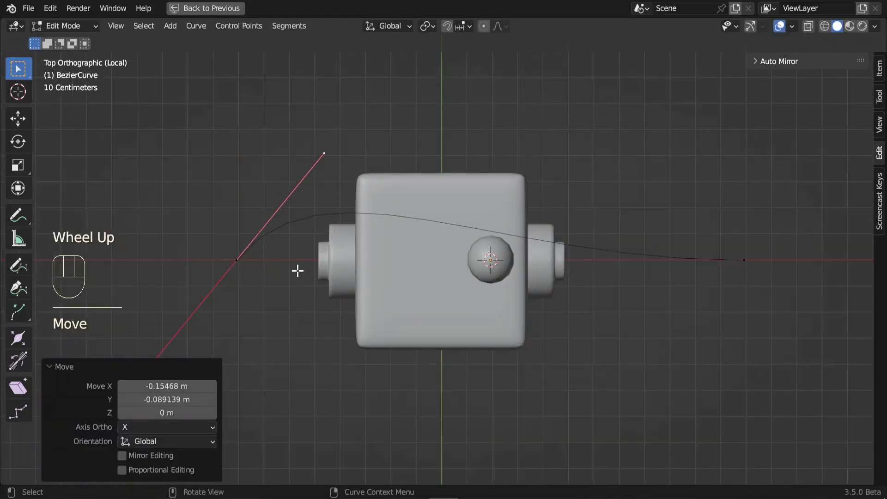
# Try moving the left control point's upper handle again to change the curve's bend.
pyautogui.scroll(-1, 323, 214)
pyautogui.click(368, 183)
pyautogui.scroll(2, 382, 184)
pyautogui.scroll(-2, 382, 185)
pyautogui.click(361, 186)
pyautogui.press('g')
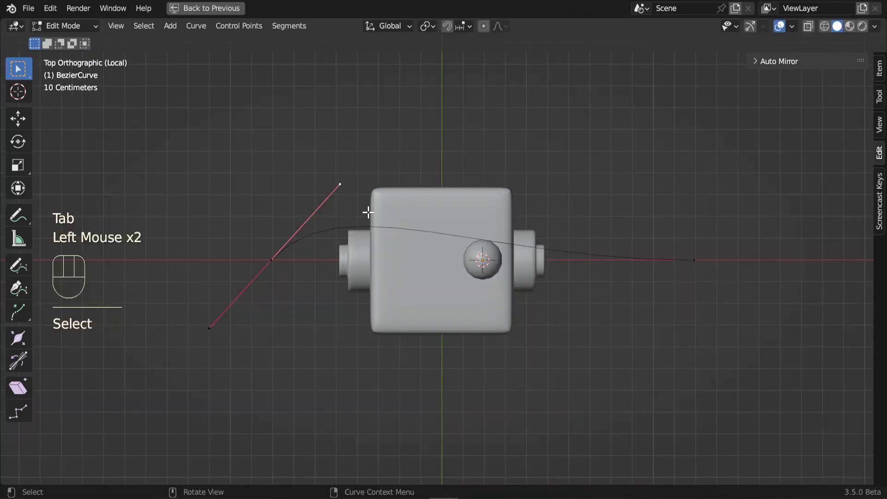
pyautogui.press('g')
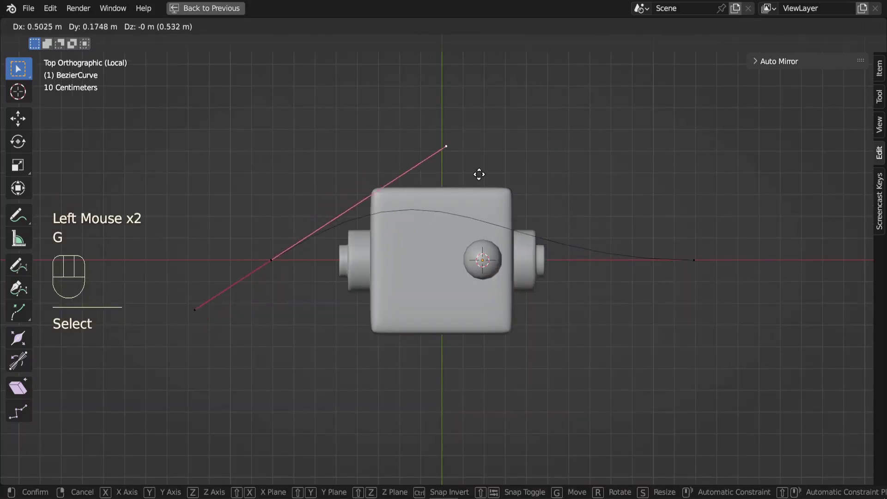
pyautogui.click(372, 205)
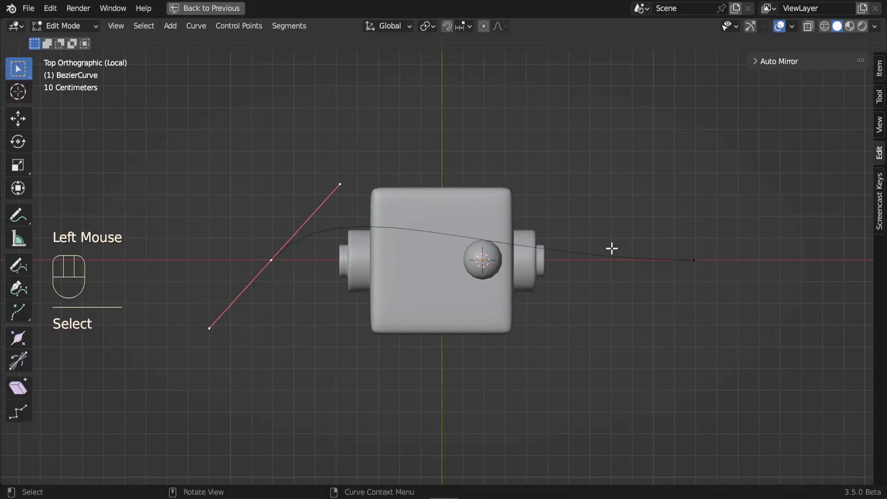
# Turn on the curve normals overlay and set the normals' length to 0.11.
pyautogui.click(792, 27)
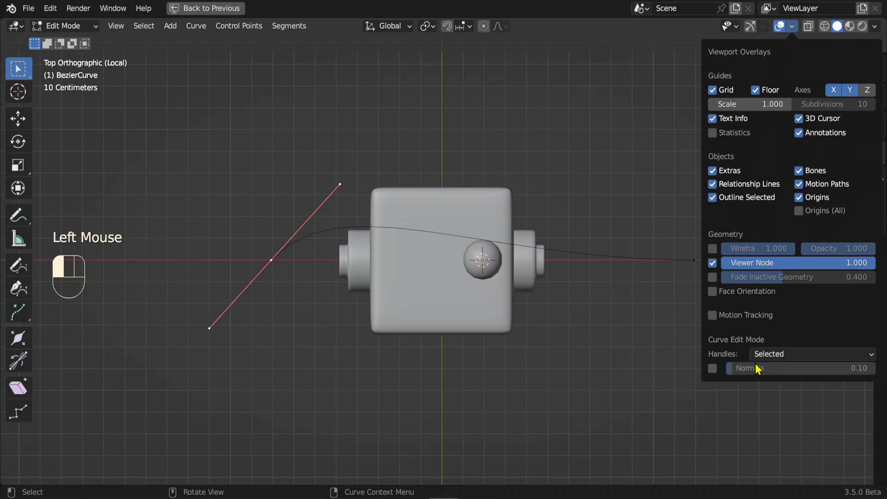
pyautogui.click(713, 368)
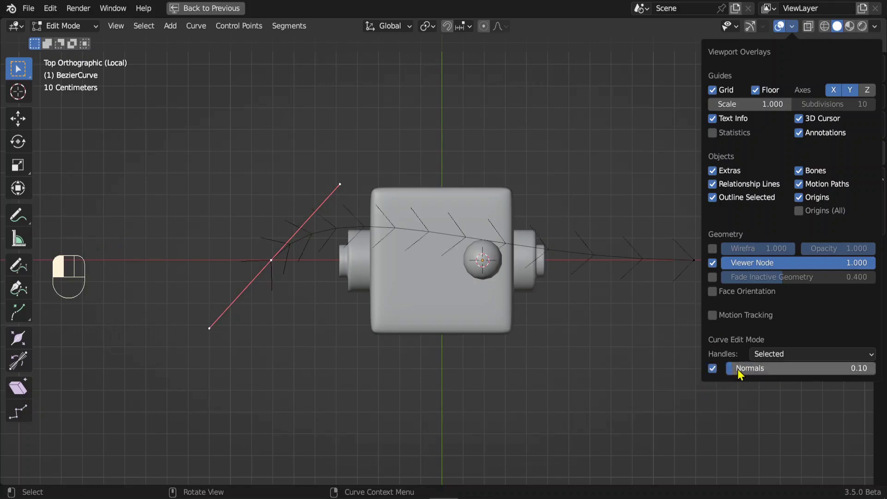
pyautogui.moveTo(737, 370)
pyautogui.mouseDown()
pyautogui.moveTo(770, 370)
pyautogui.moveTo(741, 368)
pyautogui.mouseUp()
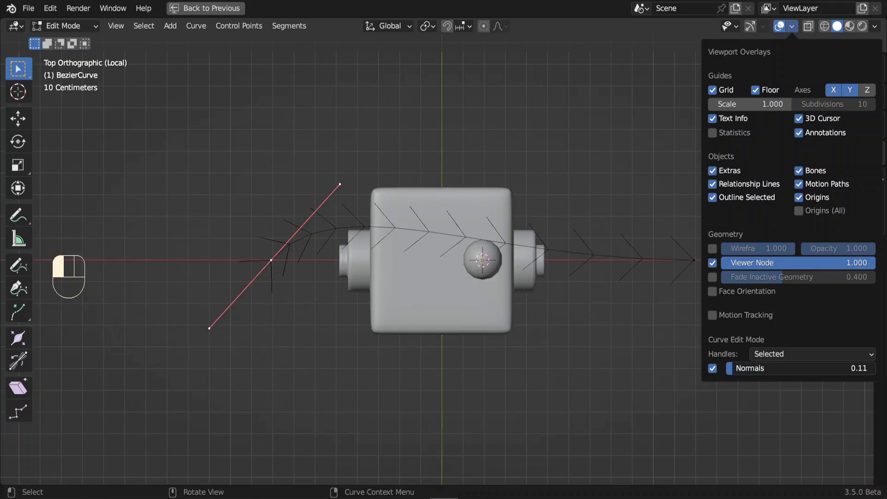
# Rotate the curve's left control point 45° about Z so the curve runs straight.
pyautogui.click(346, 148)
pyautogui.press('r')
pyautogui.press('r')
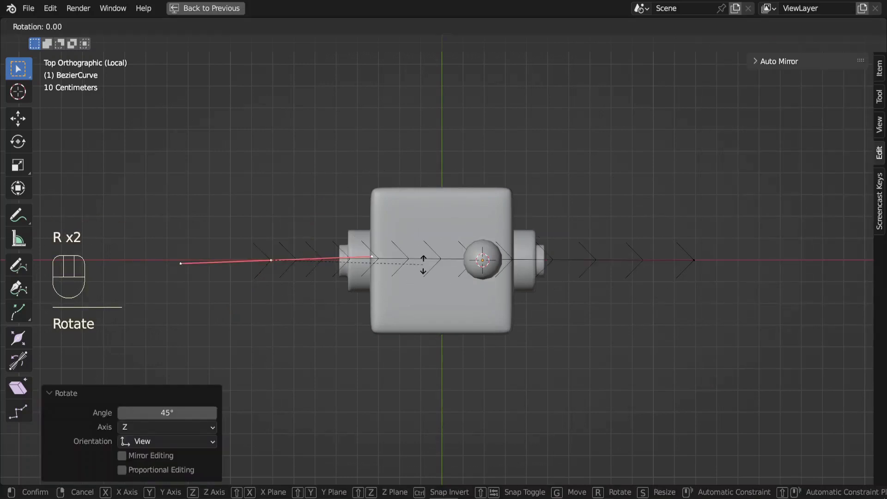
pyautogui.click(323, 249)
# Select all the curve's points and scale them to about 0.268 in the front view.
pyautogui.moveTo(212, 166); pyautogui.dragTo(769, 365)
pyautogui.scroll(-2, 652, 317)
pyautogui.moveTo(651, 317); pyautogui.dragTo(677, 218, button='middle')
pyautogui.press('KP_1')
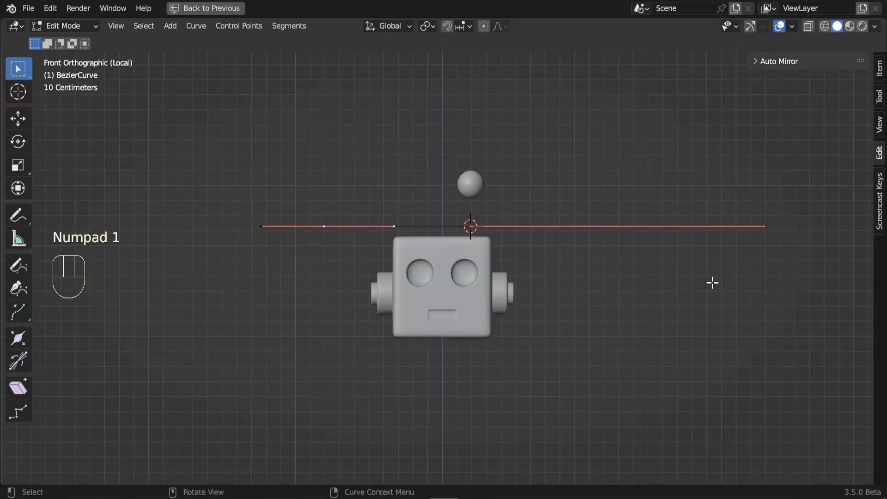
pyautogui.press('s')
pyautogui.click(561, 272)
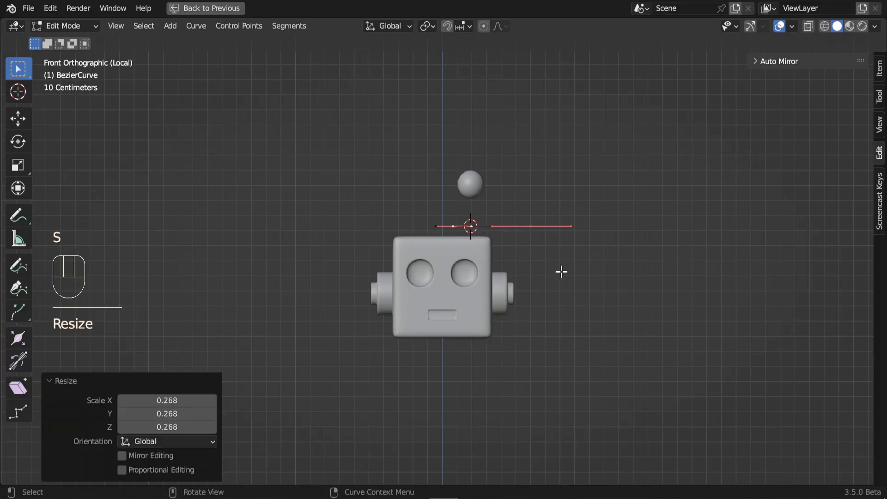
# Rotate the curve -90° to stand upright and move it so its lower point sits on the 3D cursor.
pyautogui.scroll(2, 599, 306)
pyautogui.press('r')
pyautogui.press('ctrl')
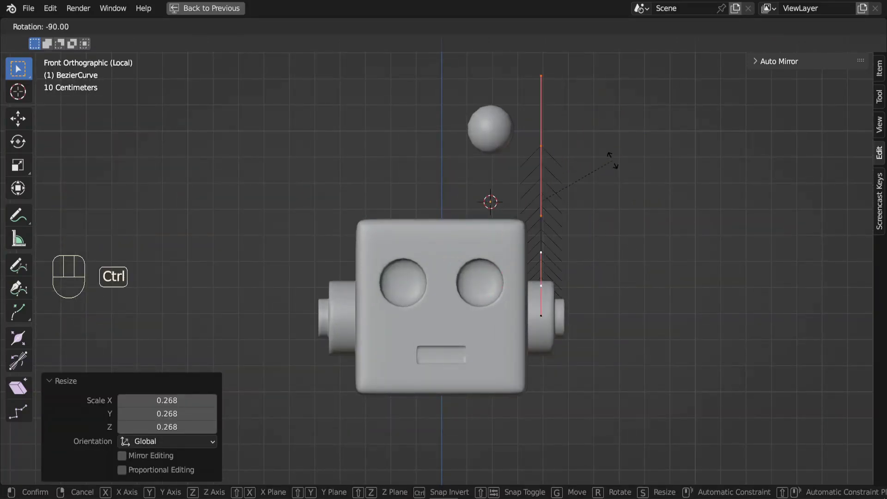
pyautogui.press('g')
pyautogui.press('g')
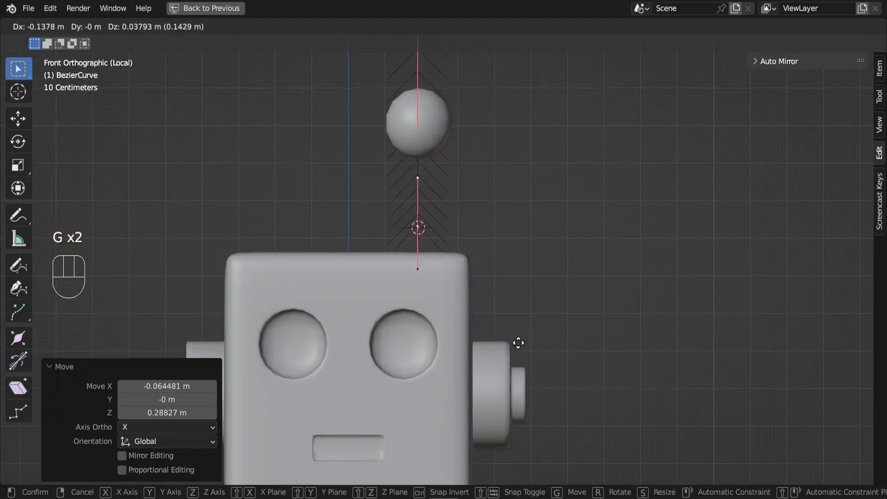
pyautogui.click(519, 344)
# Return to Object Mode and move the curve about -0.094 m along Z so its base sinks into the head.
pyautogui.scroll(-3, 479, 234)
pyautogui.scroll(1, 480, 234)
pyautogui.scroll(2, 377, 138)
pyautogui.moveTo(370, 116); pyautogui.dragTo(483, 321)
pyautogui.press('s')
pyautogui.press('g')
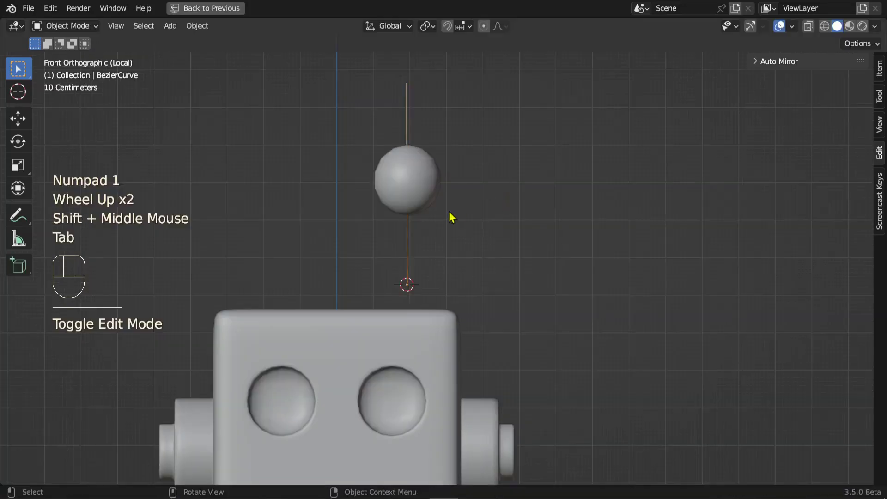
pyautogui.press('g')
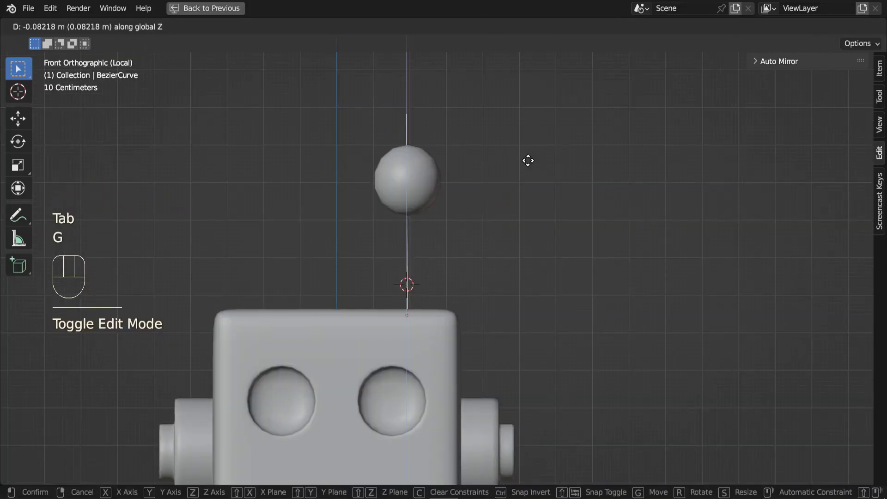
pyautogui.click(527, 164)
pyautogui.moveTo(517, 214); pyautogui.dragTo(400, 308, button='middle')
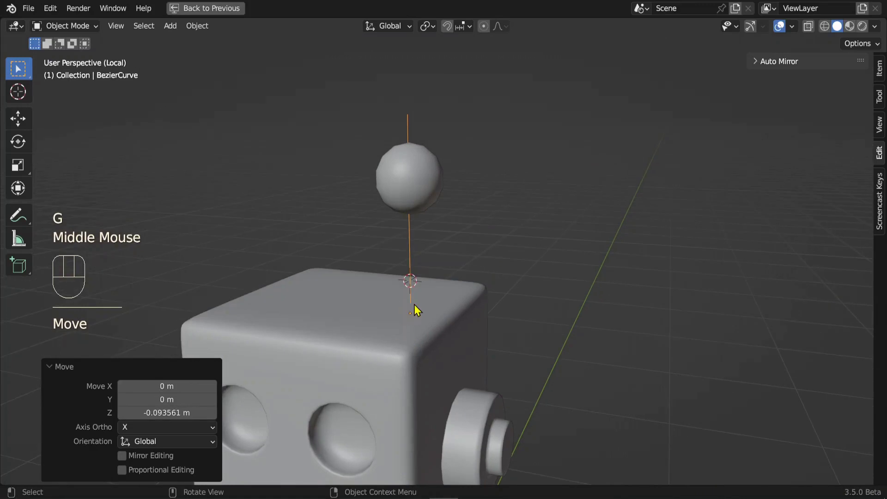
# In Edit Mode, scale the top control point's handles to 0.595 and lower the point about 0.219 m along Z into the antenna ball.
pyautogui.press('KP_1')
pyautogui.press('Tab')
pyautogui.click(406, 117)
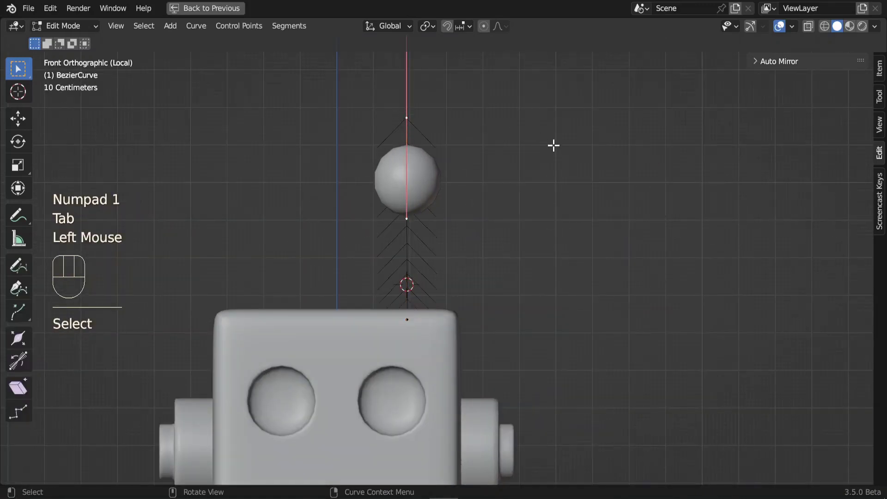
pyautogui.press('s')
pyautogui.press('g')
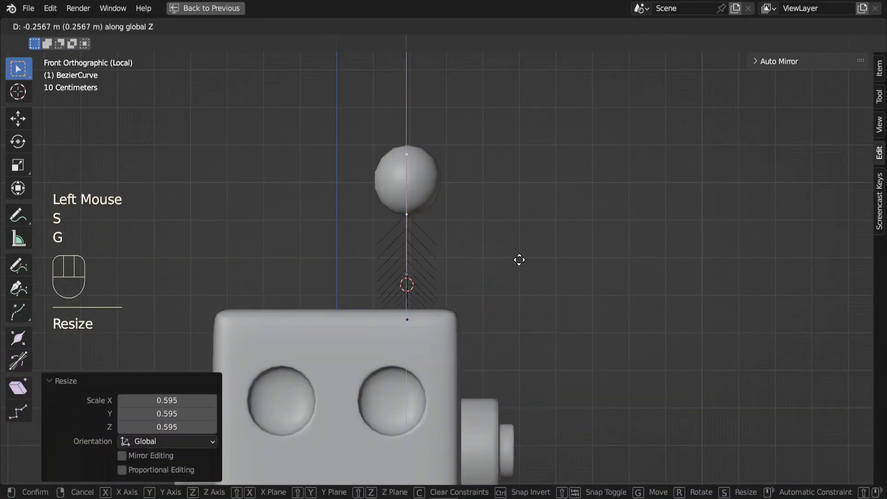
pyautogui.click(511, 238)
pyautogui.scroll(2, 481, 228)
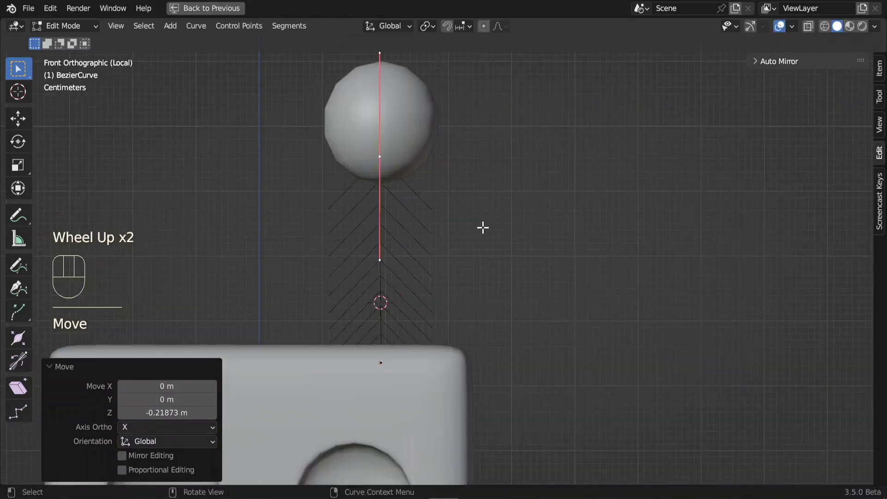
pyautogui.moveTo(481, 228); pyautogui.dragTo(387, 198, button='middle')
pyautogui.scroll(-1, 410, 166)
pyautogui.moveTo(410, 165); pyautogui.dragTo(511, 287, button='middle')
pyautogui.press('Tab')
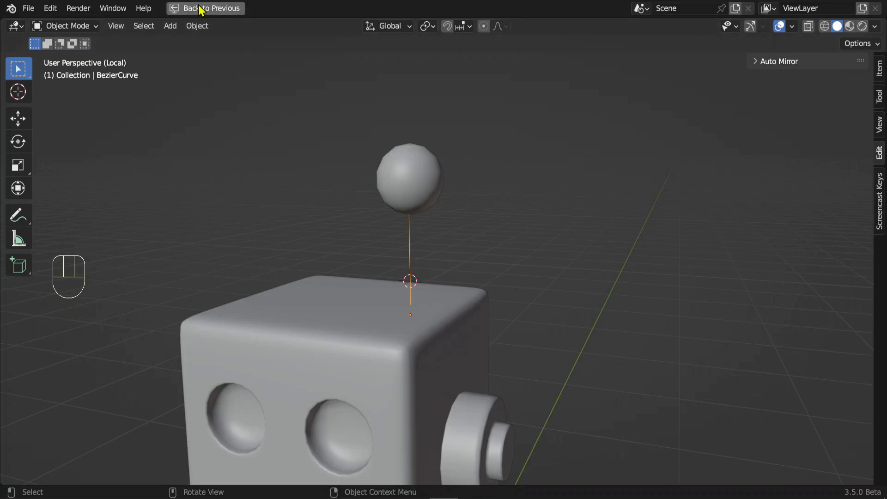
# Restore the full workspace layout and widen the Properties editor with the curve selected.
pyautogui.press('ctrl')
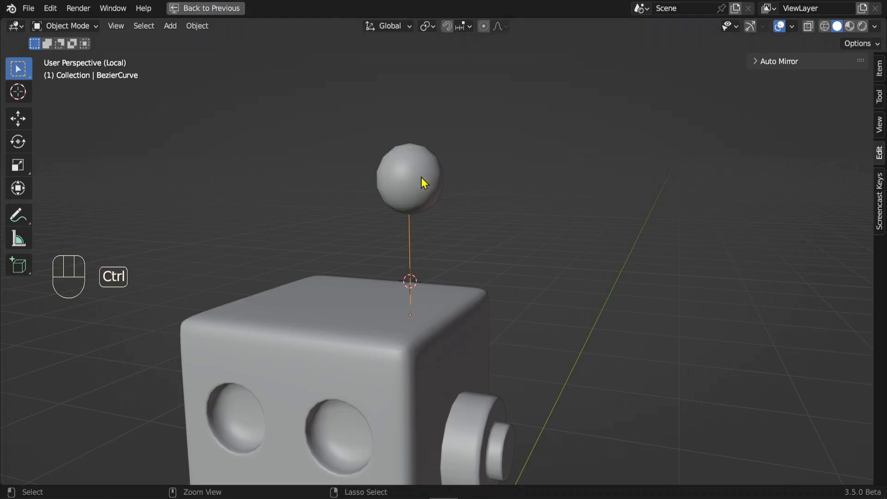
pyautogui.hotkey('ctrl', 'space')
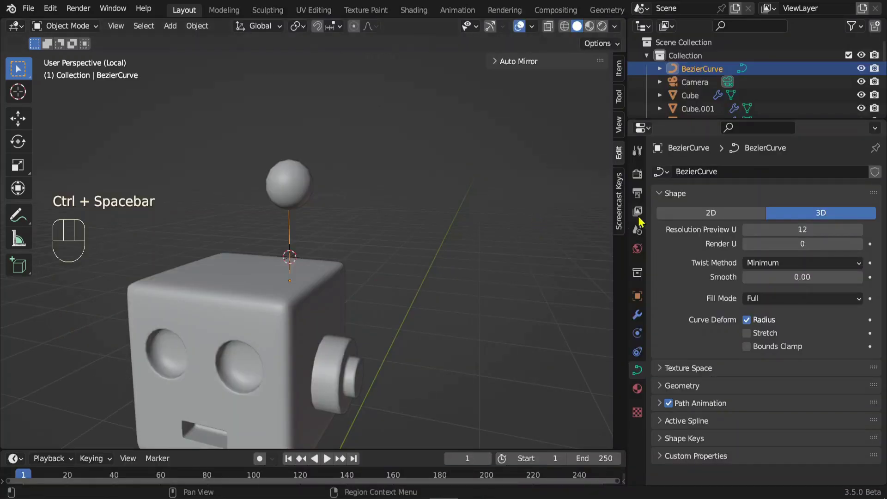
pyautogui.moveTo(627, 188); pyautogui.dragTo(660, 188)
pyautogui.moveTo(365, 300); pyautogui.dragTo(306, 231, button='middle')
pyautogui.click(304, 231)
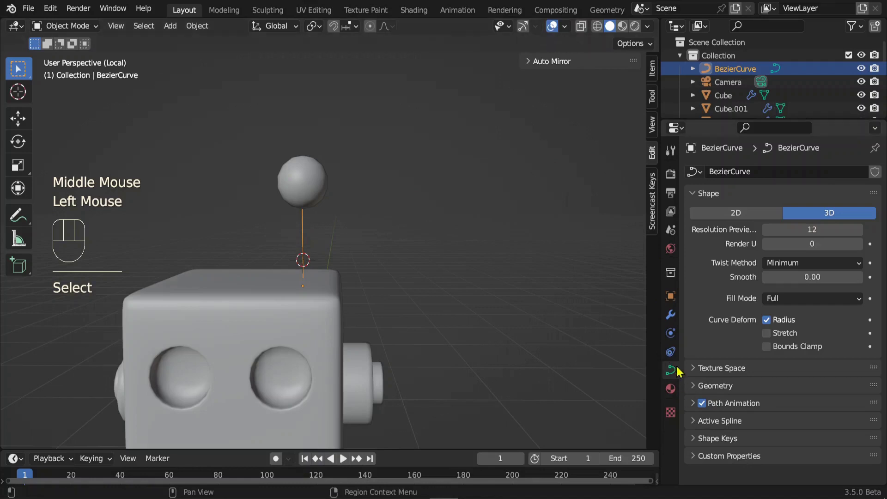
pyautogui.moveTo(661, 374); pyautogui.dragTo(579, 374)
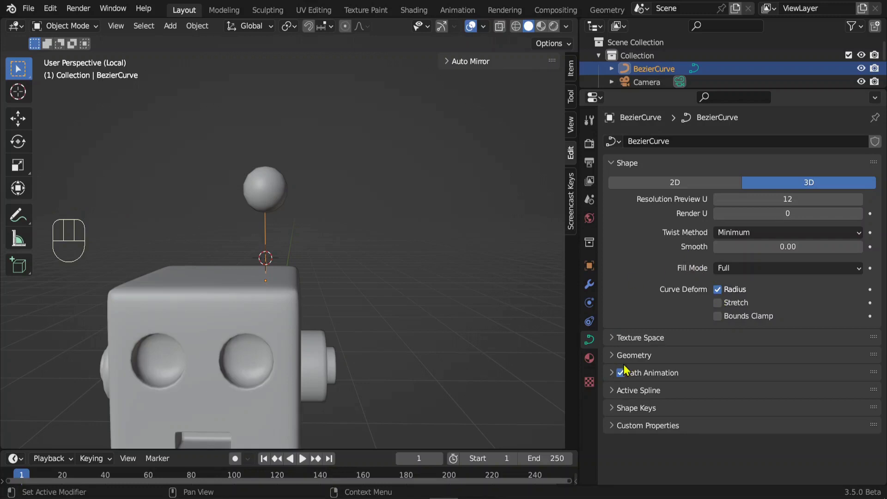
# Give the curve a round bevel with a depth of 0.02 m in its geometry settings.
pyautogui.click(651, 355)
pyautogui.scroll(-5, 638, 352)
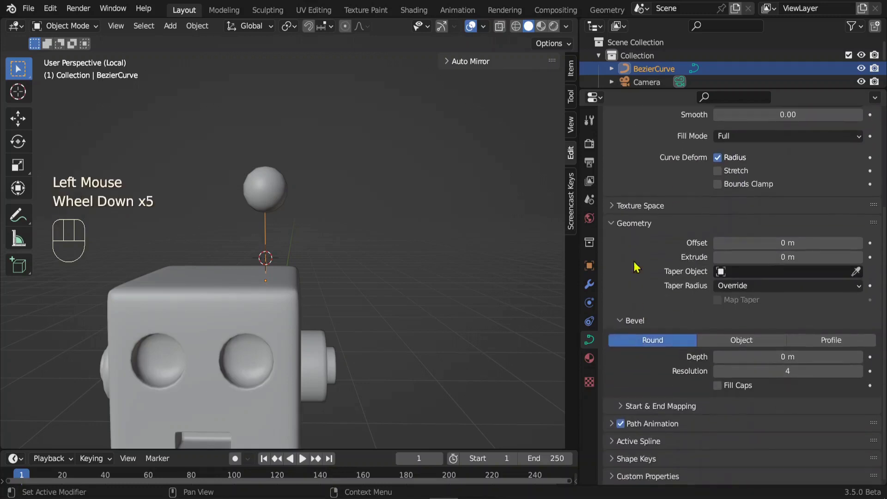
pyautogui.scroll(2, 344, 287)
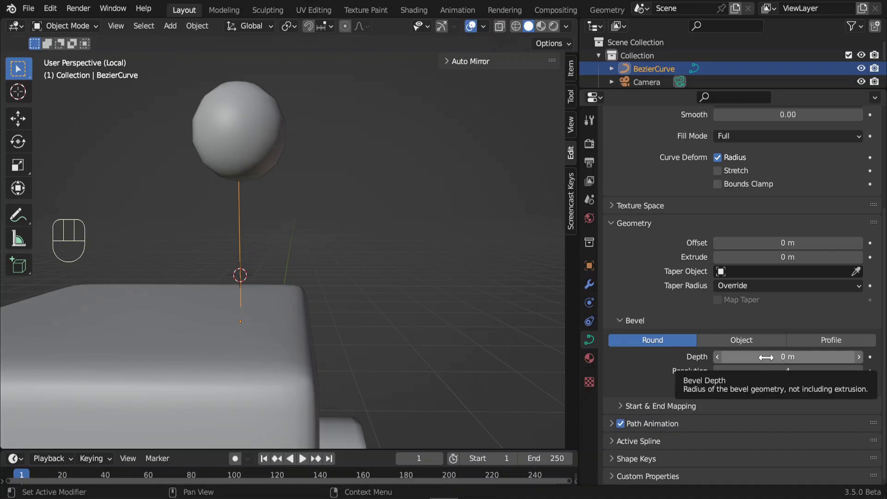
pyautogui.keyDown('shift'); pyautogui.moveTo(766, 357); pyautogui.dragTo(804, 357); pyautogui.keyUp('shift')
# Rotate the curve's top control point in Edit Mode to bend the antenna rod, and return to Object Mode.
pyautogui.moveTo(278, 194); pyautogui.dragTo(287, 186, button='middle')
pyautogui.scroll(2, 287, 186)
pyautogui.press('Tab')
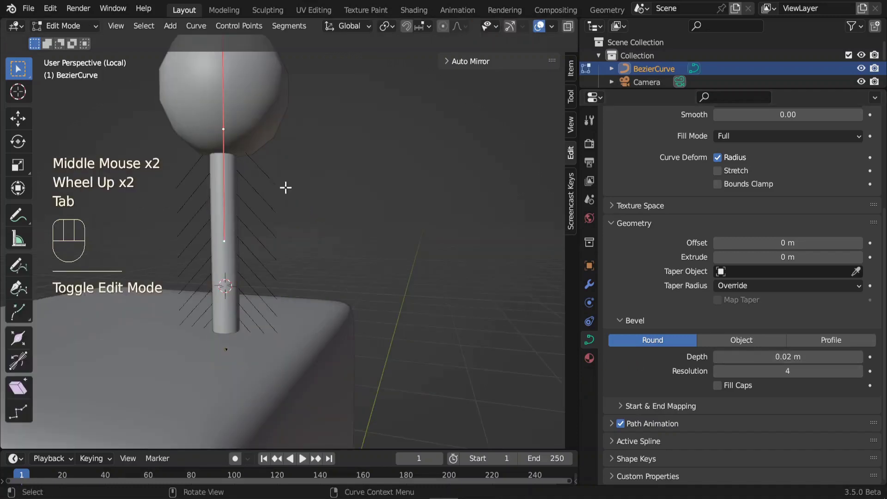
pyautogui.click(225, 130)
pyautogui.press('r')
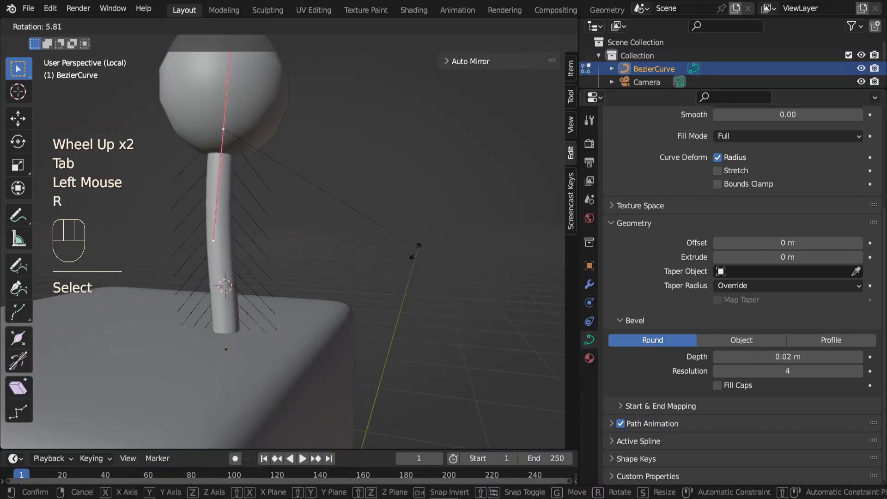
pyautogui.click(336, 293)
pyautogui.press('Tab')
pyautogui.keyDown('shift'); pyautogui.moveTo(250, 228); pyautogui.dragTo(291, 246, button='middle'); pyautogui.keyUp('shift')
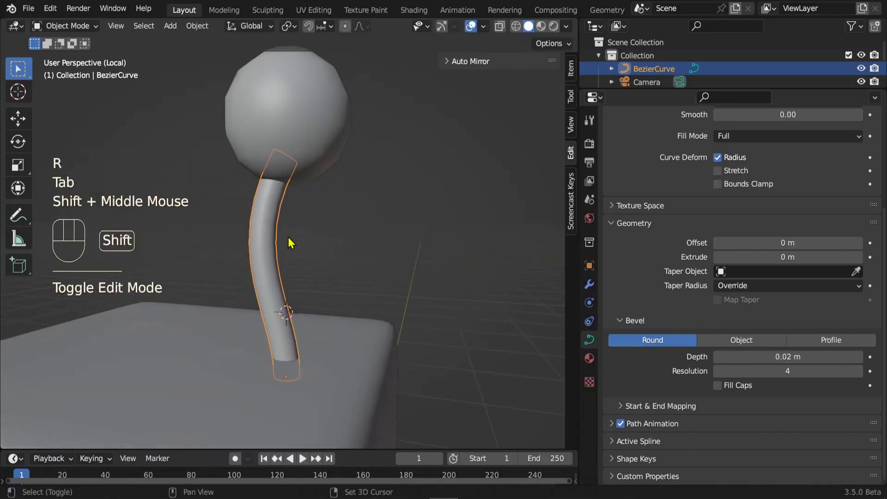
# Reduce the antenna rod's bevel resolution to 1.
pyautogui.click(719, 371)
pyautogui.click(719, 371)
pyautogui.click(719, 371)
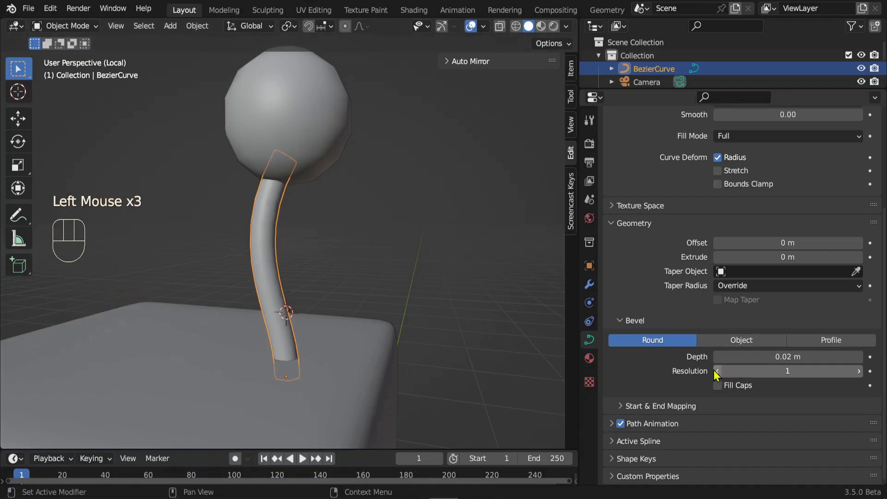
# Apply flat shading to the antenna rod to reveal its faces.
pyautogui.rightClick(277, 213)
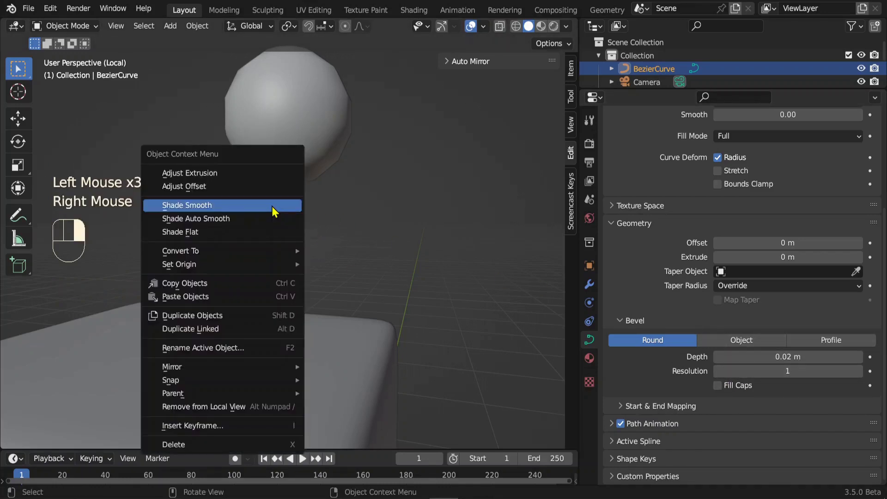
pyautogui.click(199, 234)
pyautogui.scroll(2, 275, 229)
pyautogui.moveTo(275, 230); pyautogui.dragTo(313, 226, button='middle')
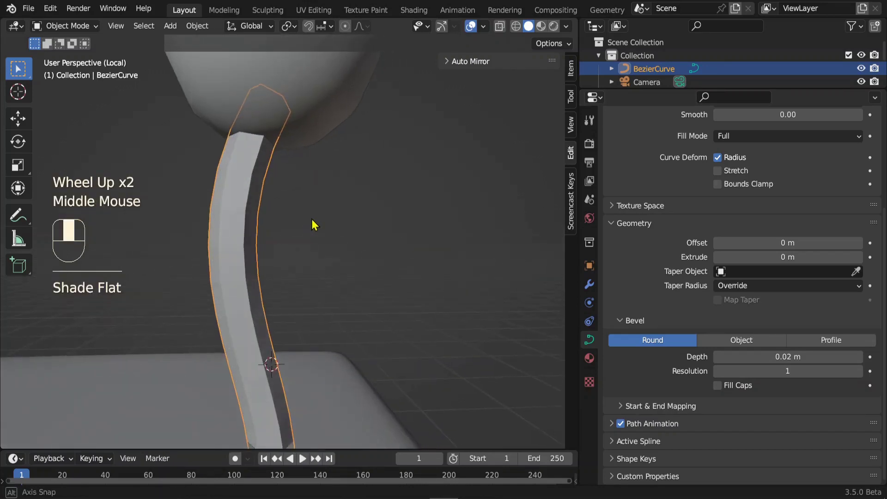
# Raise the antenna rod's bevel resolution to 3 and inspect its facets from several angles.
pyautogui.click(859, 371)
pyautogui.click(859, 371)
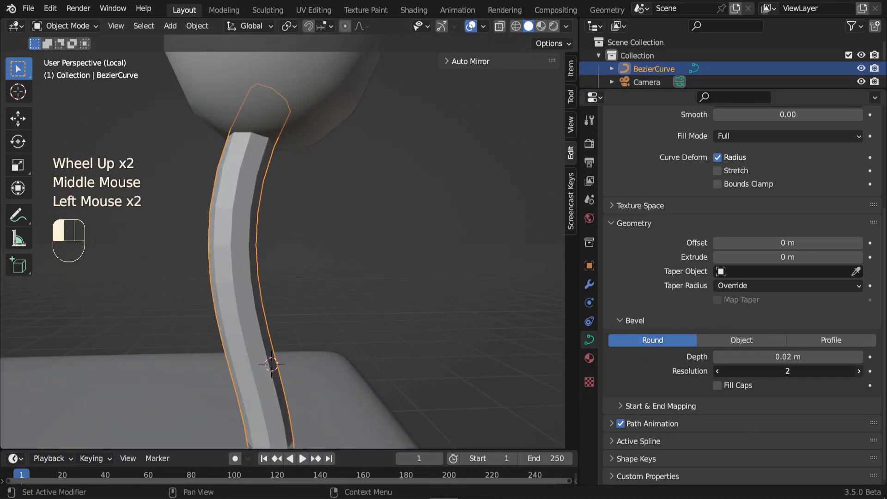
pyautogui.moveTo(508, 291); pyautogui.dragTo(242, 266, button='middle')
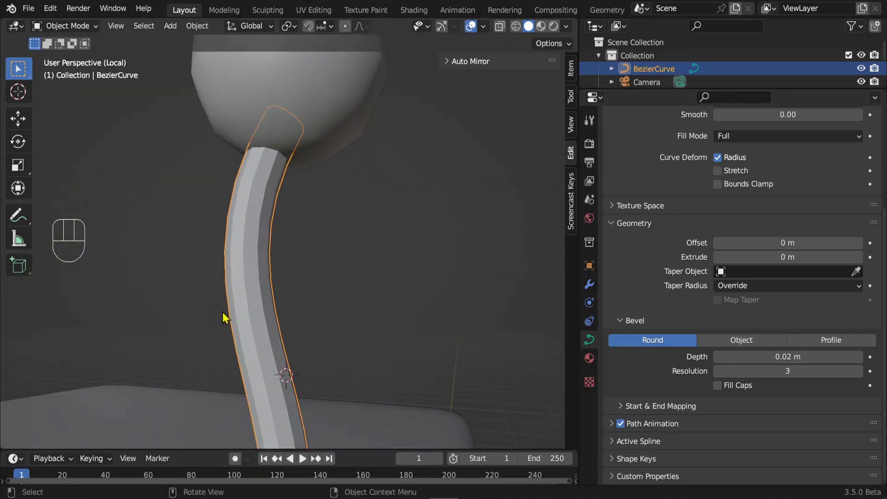
pyautogui.moveTo(313, 279); pyautogui.dragTo(418, 289, button='middle')
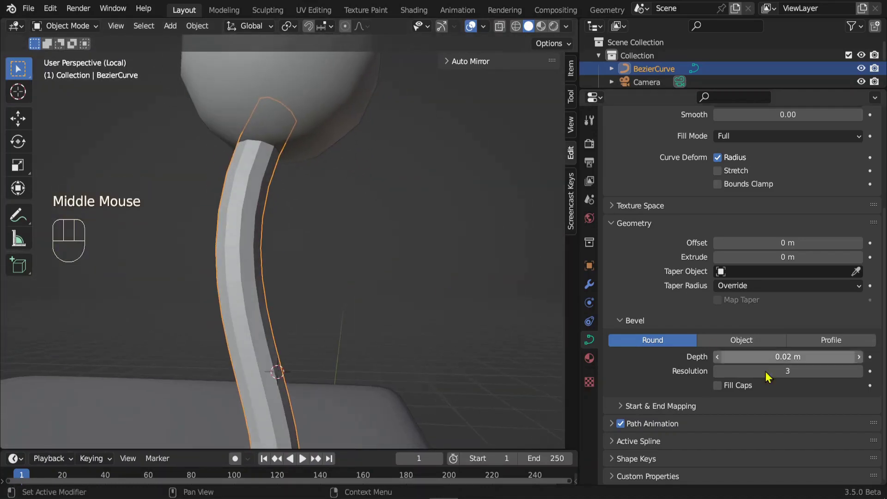
# Set the antenna rod's bevel resolution to 2 and apply smooth shading to it.
pyautogui.click(719, 372)
pyautogui.scroll(-2, 457, 274)
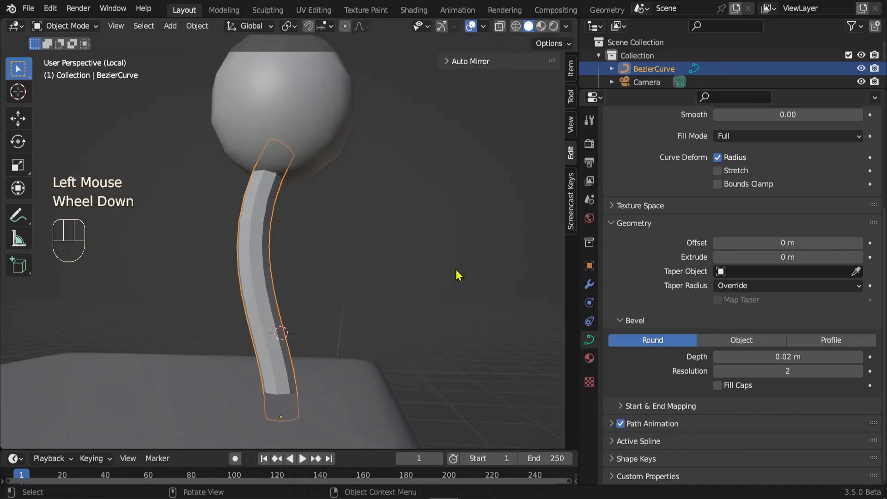
pyautogui.rightClick(247, 225)
pyautogui.click(192, 191)
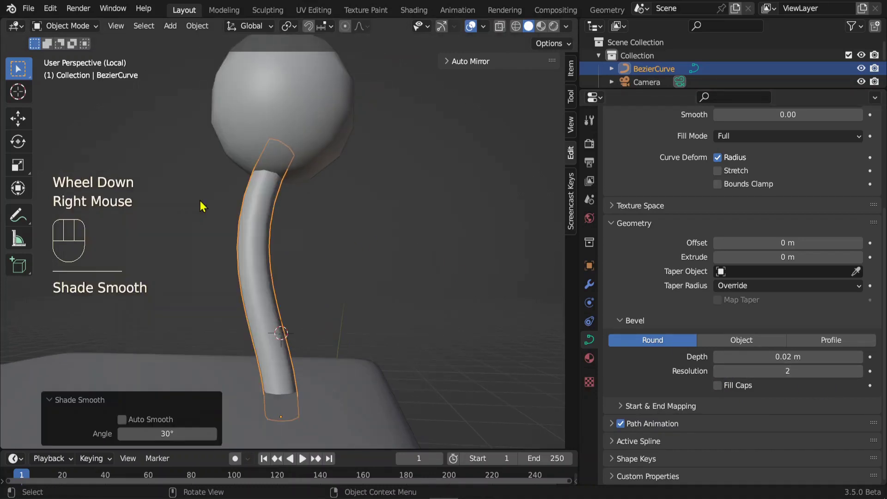
pyautogui.moveTo(396, 260); pyautogui.dragTo(402, 286, button='middle')
pyautogui.scroll(-2, 369, 216)
pyautogui.scroll(4, 804, 190)
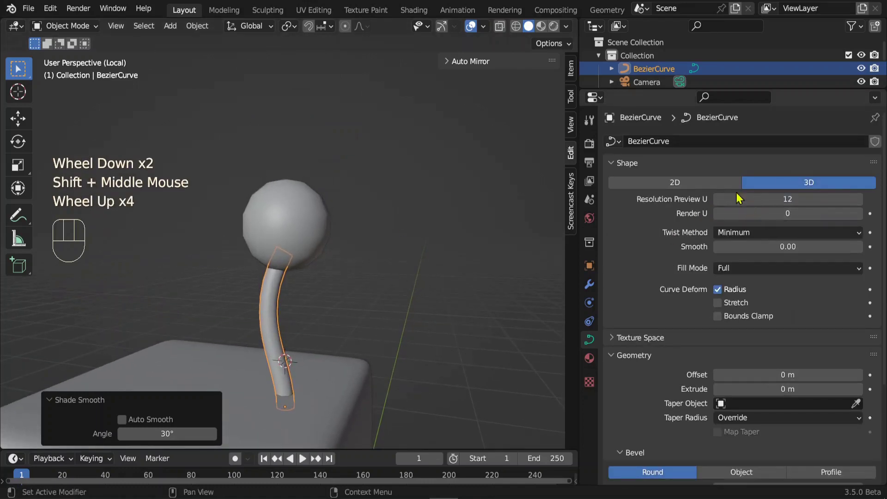
# Apply flat shading to the antenna rod and view its facets up close.
pyautogui.scroll(1, 388, 320)
pyautogui.scroll(1, 389, 319)
pyautogui.keyDown('shift'); pyautogui.moveTo(388, 319); pyautogui.dragTo(386, 301, button='middle'); pyautogui.keyUp('shift')
pyautogui.rightClick(301, 242)
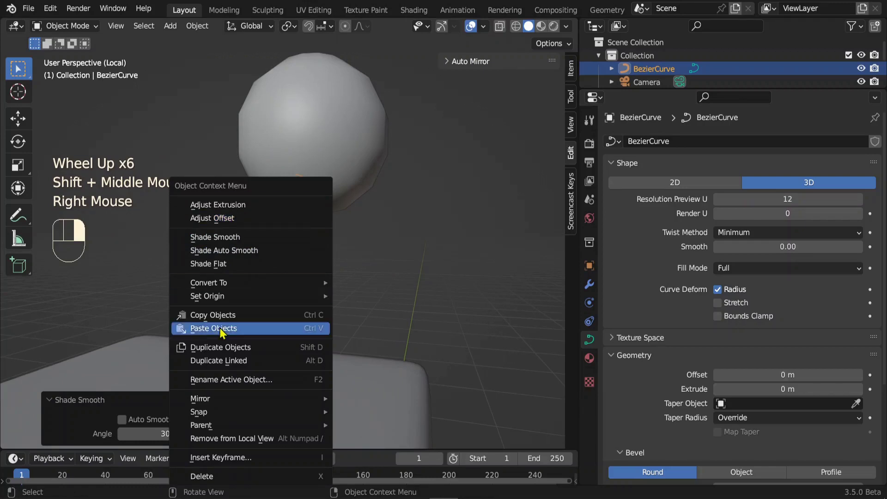
pyautogui.click(208, 263)
pyautogui.moveTo(314, 312); pyautogui.dragTo(386, 276, button='middle')
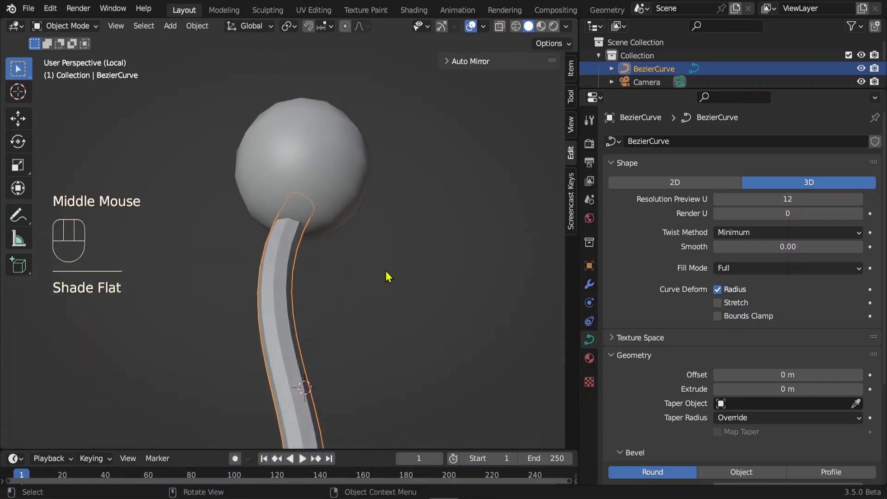
# Try a lower preview resolution along the antenna rod's length and check the bend from another angle.
pyautogui.click(717, 199)
pyautogui.click(717, 199)
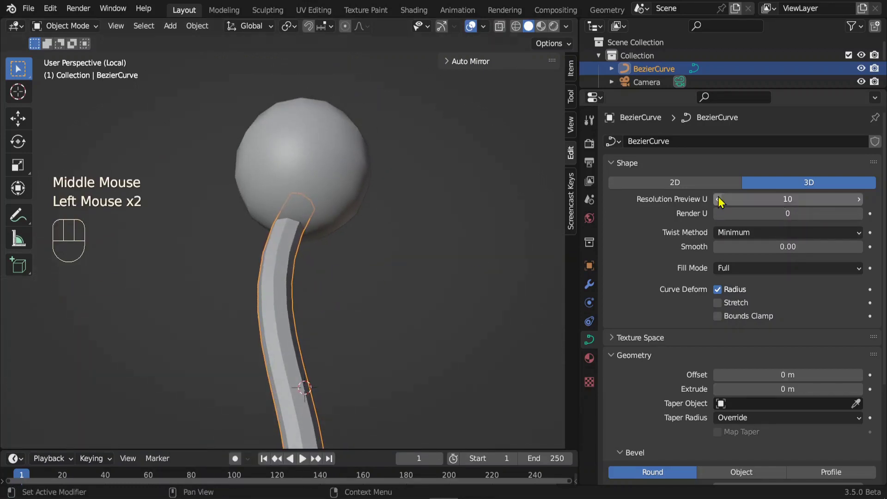
pyautogui.click(717, 199)
pyautogui.click(717, 199)
pyautogui.click(718, 199)
pyautogui.click(718, 199)
pyautogui.scroll(-2, 301, 277)
pyautogui.moveTo(300, 277); pyautogui.dragTo(351, 268, button='middle')
# Set the antenna rod's preview resolution U to 11.
pyautogui.click(859, 199)
pyautogui.click(858, 199)
pyautogui.click(858, 199)
pyautogui.click(858, 199)
pyautogui.click(859, 199)
pyautogui.click(858, 199)
pyautogui.click(858, 200)
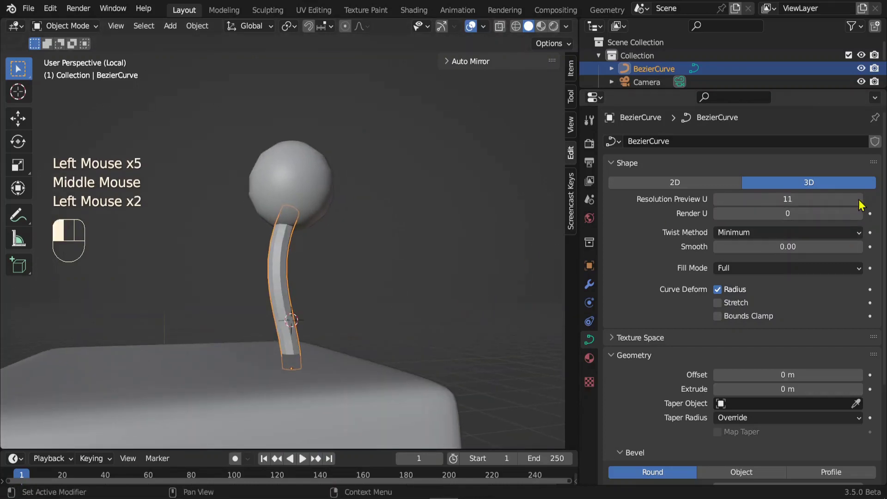
# Apply smooth shading to the antenna rod again.
pyautogui.moveTo(437, 275); pyautogui.dragTo(283, 265, button='middle')
pyautogui.rightClick(284, 265)
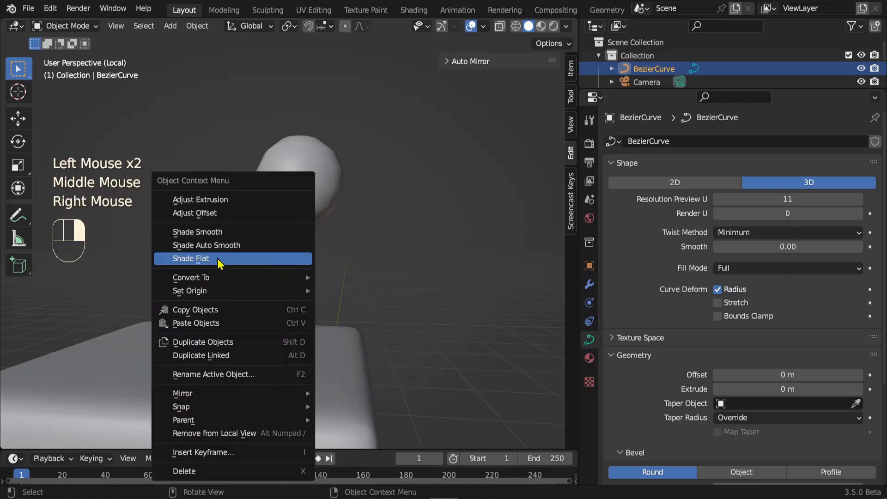
pyautogui.click(219, 231)
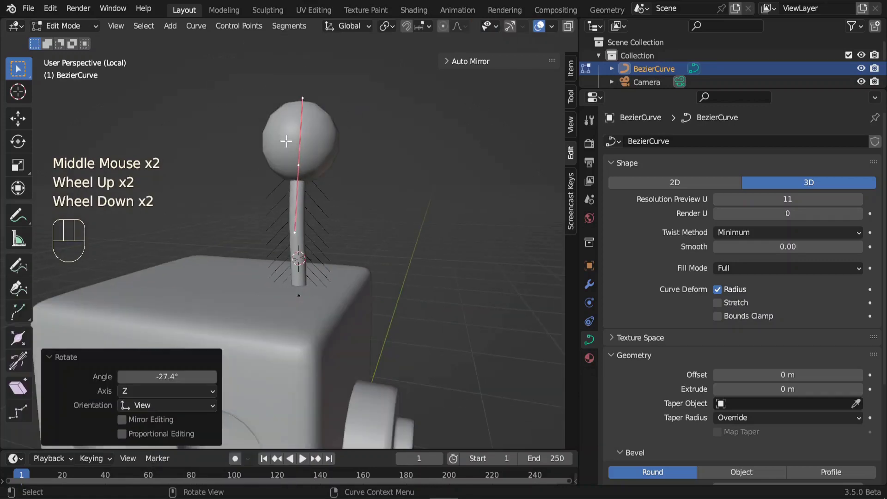
# Select the rod's top control point in Edit Mode and shrink it by a factor of 0.678.
pyautogui.click(366, 219)
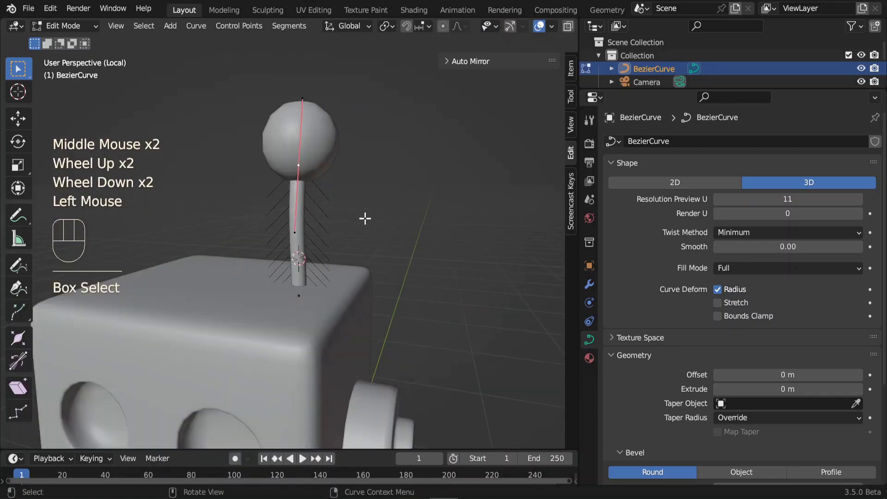
pyautogui.moveTo(262, 75); pyautogui.dragTo(376, 253)
pyautogui.hotkey('alt', 's')
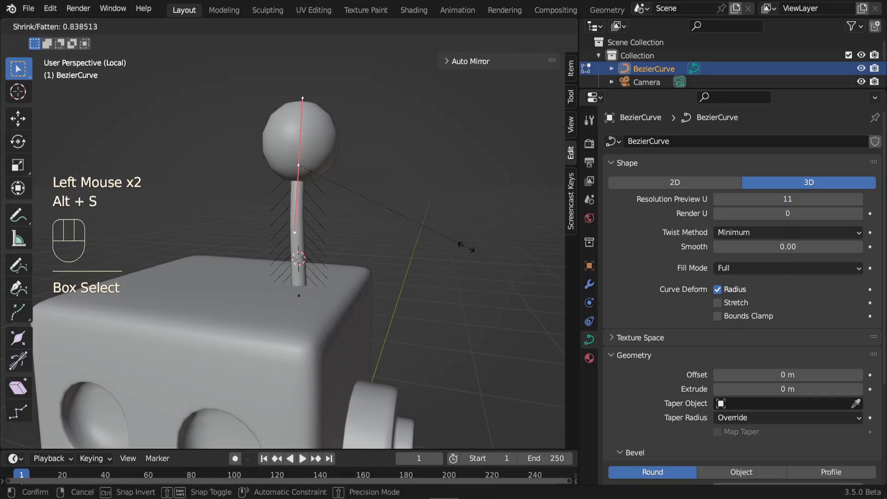
pyautogui.click(437, 230)
# Adjust the top control point's radius to 0.668 in its transform values.
pyautogui.click(571, 68)
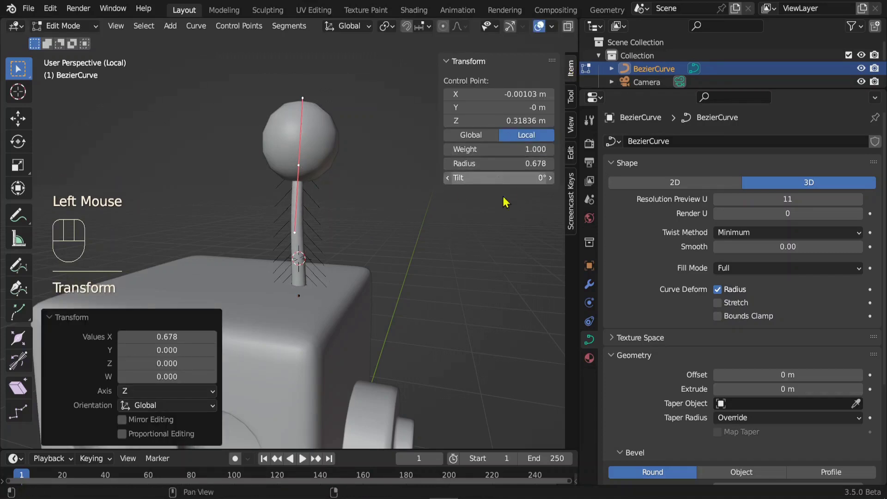
pyautogui.moveTo(501, 163); pyautogui.dragTo(511, 163)
pyautogui.click(520, 62)
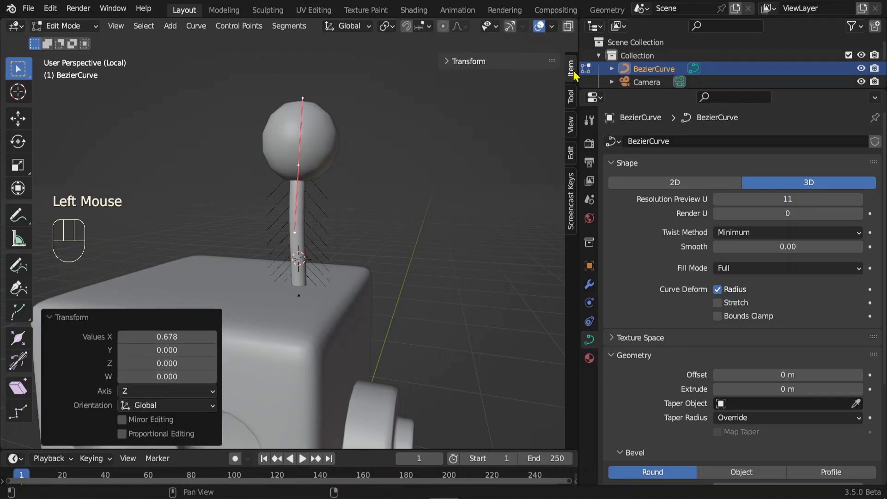
pyautogui.click(447, 62)
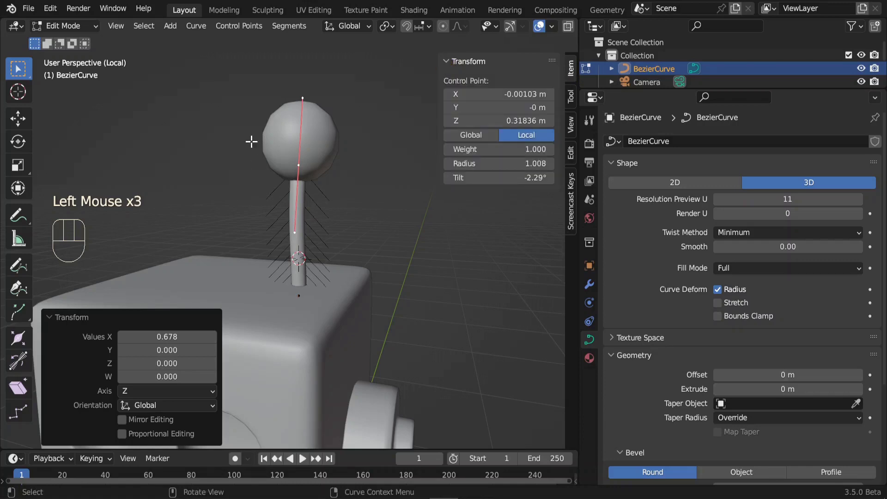
pyautogui.moveTo(499, 149)
pyautogui.mouseDown()
pyautogui.moveTo(476, 148)
pyautogui.moveTo(508, 149)
pyautogui.moveTo(490, 164)
pyautogui.mouseUp()
# Set the rod's bottom control point radius to 1.250 and return to Object Mode.
pyautogui.click(299, 295)
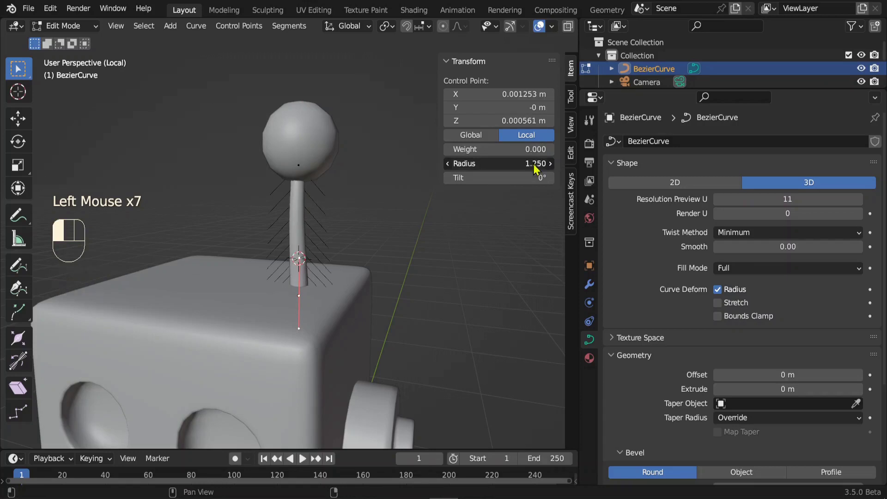
pyautogui.press('Tab')
pyautogui.moveTo(416, 231); pyautogui.dragTo(406, 240, button='middle')
# Try a bevel depth of 0.019 m on the antenna rod.
pyautogui.click(589, 340)
pyautogui.scroll(-3, 675, 303)
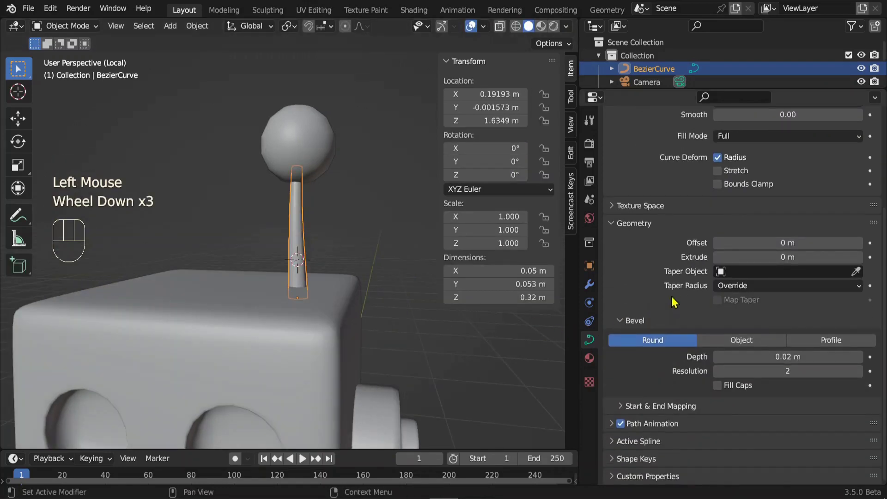
pyautogui.moveTo(788, 357)
pyautogui.keyDown('shift'); pyautogui.mouseDown()
pyautogui.moveTo(832, 357)
pyautogui.moveTo(768, 356)
pyautogui.moveTo(796, 357)
pyautogui.moveTo(787, 357)
pyautogui.mouseUp(); pyautogui.keyUp('shift')
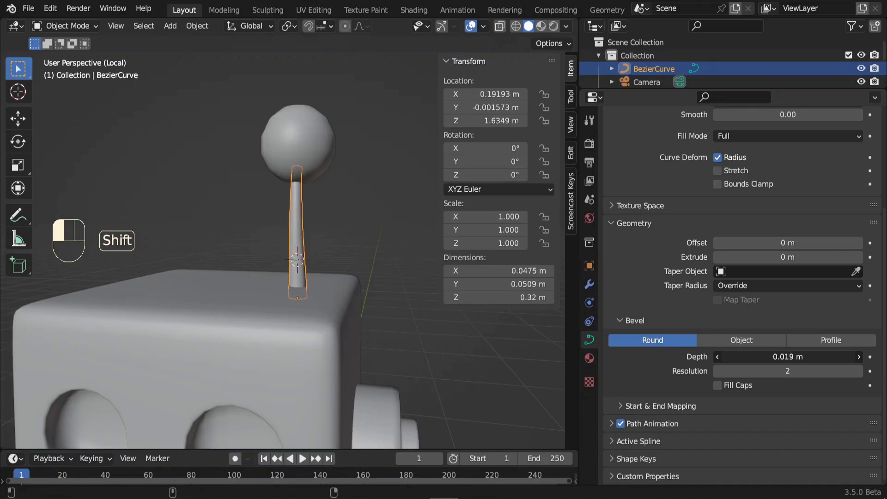
# Shrink the rod's top control point to a radius of 0.614 in Edit Mode.
pyautogui.moveTo(319, 245); pyautogui.dragTo(323, 240, button='middle')
pyautogui.scroll(3, 323, 240)
pyautogui.press('Tab')
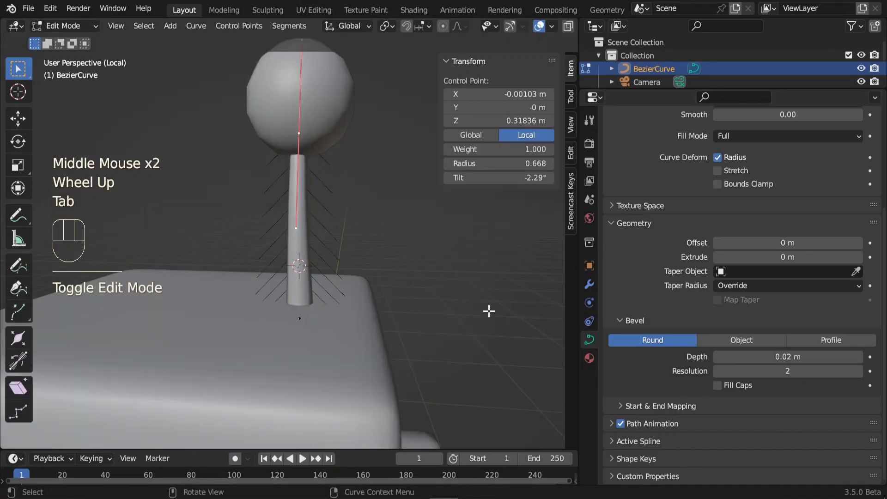
pyautogui.hotkey('alt', 's')
pyautogui.click(467, 303)
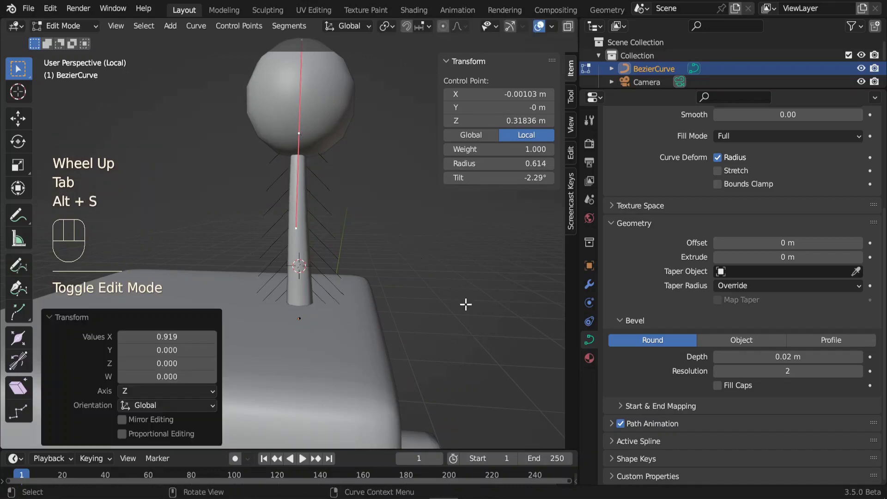
# Shrink the radius of the rod's bottom control point slightly and return to Object Mode.
pyautogui.click(299, 319)
pyautogui.hotkey('alt', 's')
pyautogui.scroll(-2, 429, 323)
pyautogui.click(429, 324)
pyautogui.press('Tab')
# Show the whole robot again and place the 3D cursor at the shoulder where the arm meets the body, using front and side views.
pyautogui.press('KP_1')
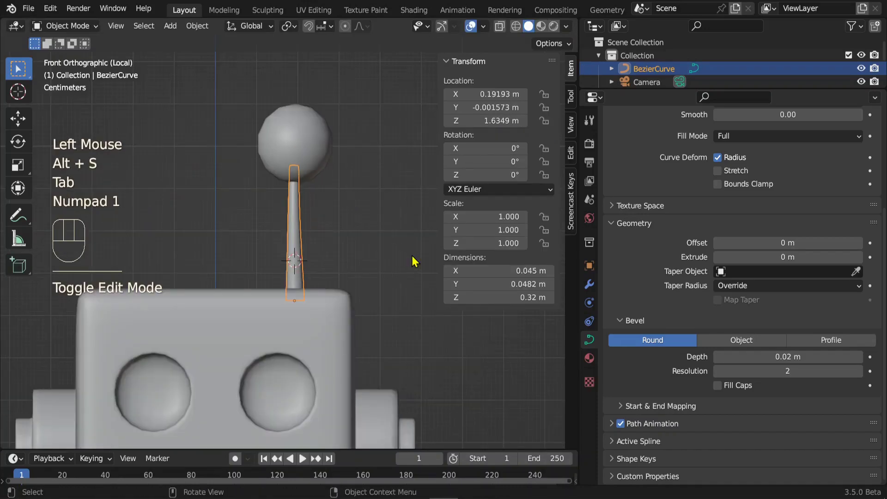
pyautogui.scroll(-2, 414, 262)
pyautogui.keyDown('shift'); pyautogui.moveTo(414, 261); pyautogui.dragTo(350, 259, button='middle'); pyautogui.keyUp('shift')
pyautogui.scroll(-2, 341, 287)
pyautogui.press('Tab')
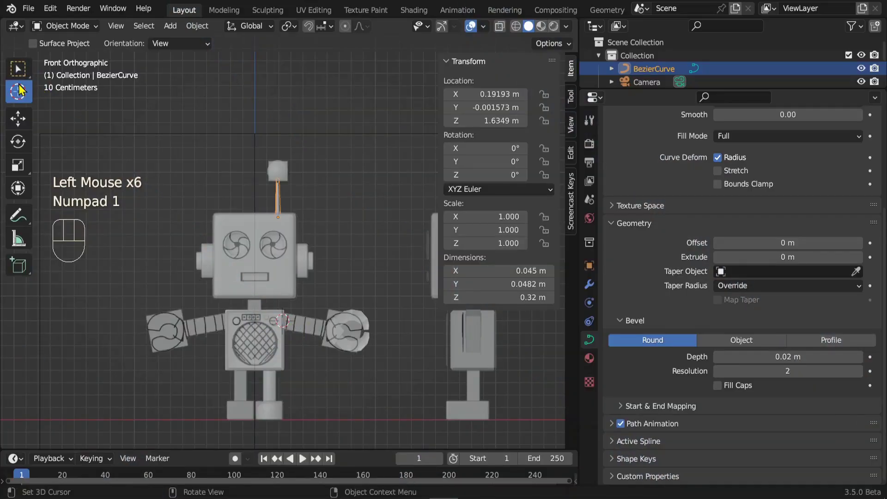
pyautogui.click(20, 92)
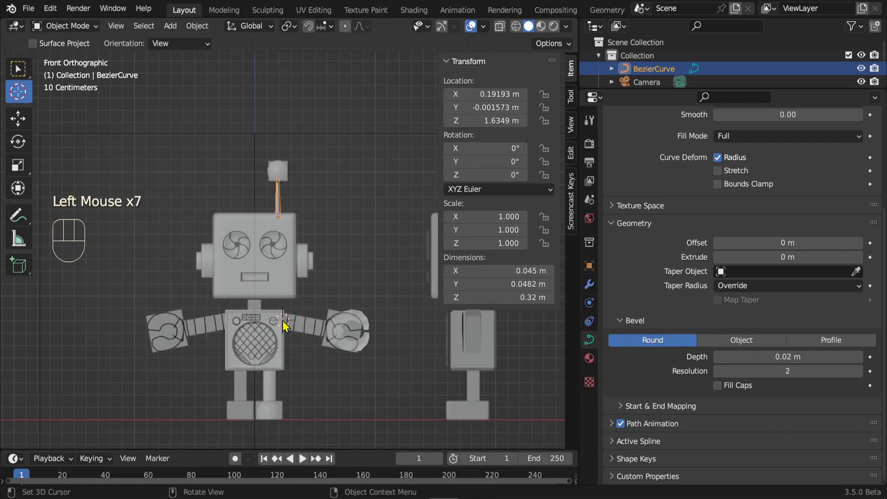
pyautogui.press('KP_3')
pyautogui.tripleClick(305, 322)
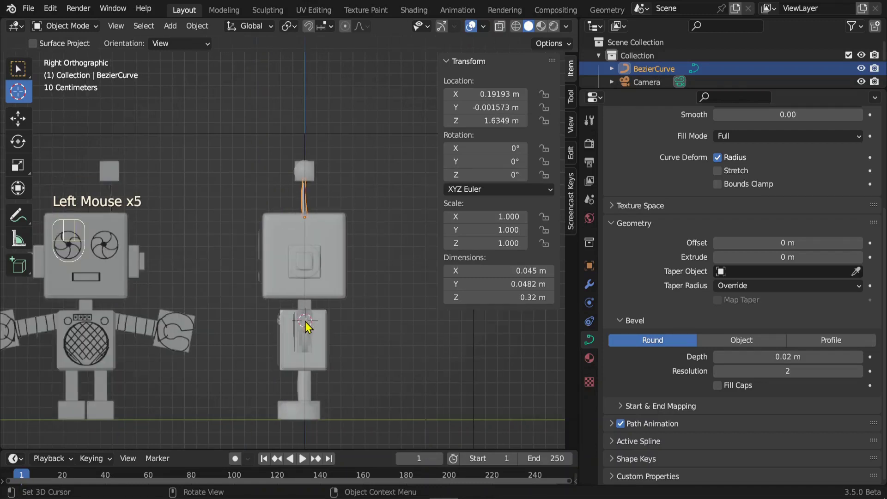
pyautogui.click(306, 327)
pyautogui.press('KP_1')
pyautogui.doubleClick(17, 71)
pyautogui.click(18, 72)
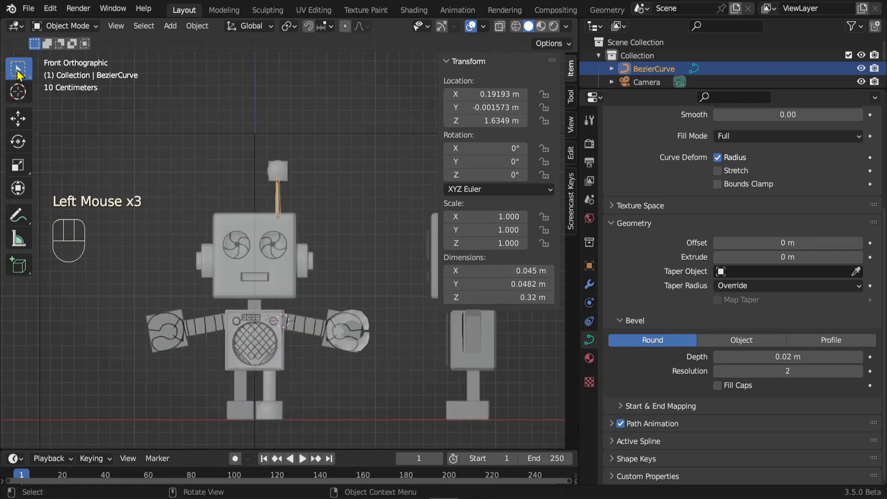
# Isolate the body box and the wrist piece in local view and maximize the 3D viewport.
pyautogui.keyDown('shift'); pyautogui.moveTo(424, 332); pyautogui.dragTo(314, 264, button='middle'); pyautogui.keyUp('shift')
pyautogui.scroll(2, 331, 250)
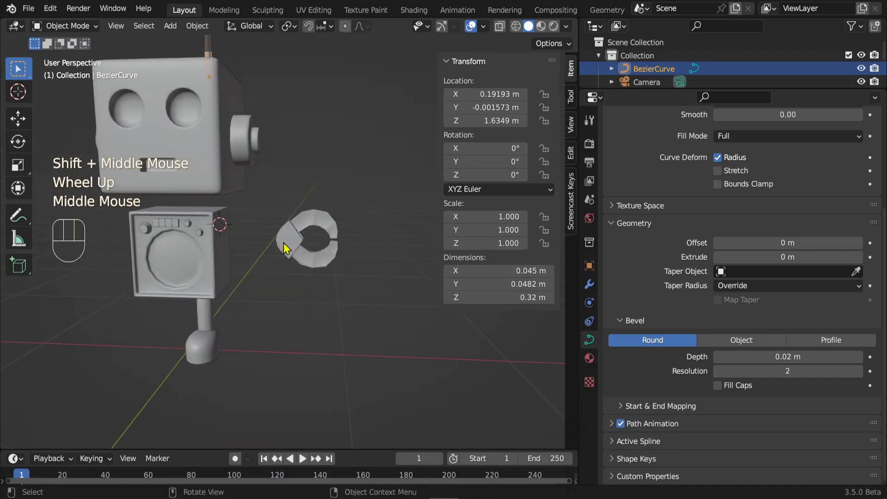
pyautogui.keyDown('shift'); pyautogui.click(221, 216); pyautogui.keyUp('shift')
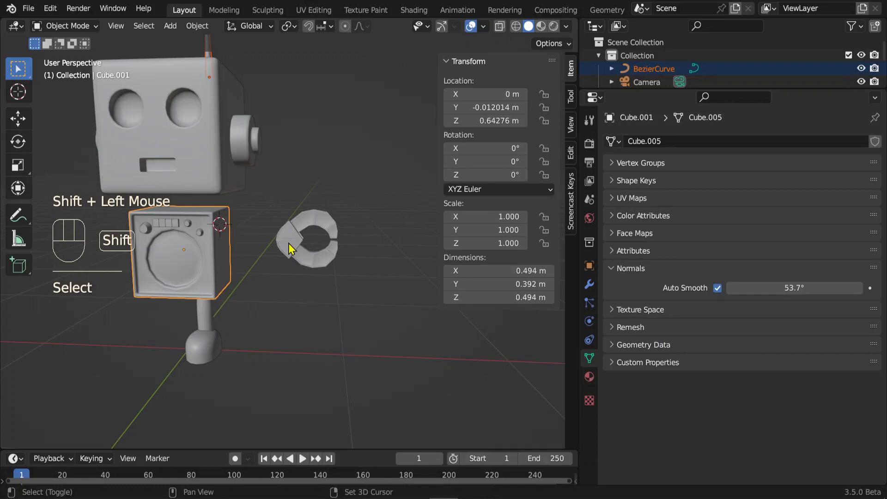
pyautogui.keyDown('shift'); pyautogui.click(289, 250); pyautogui.keyUp('shift')
pyautogui.press('KP_Divide')
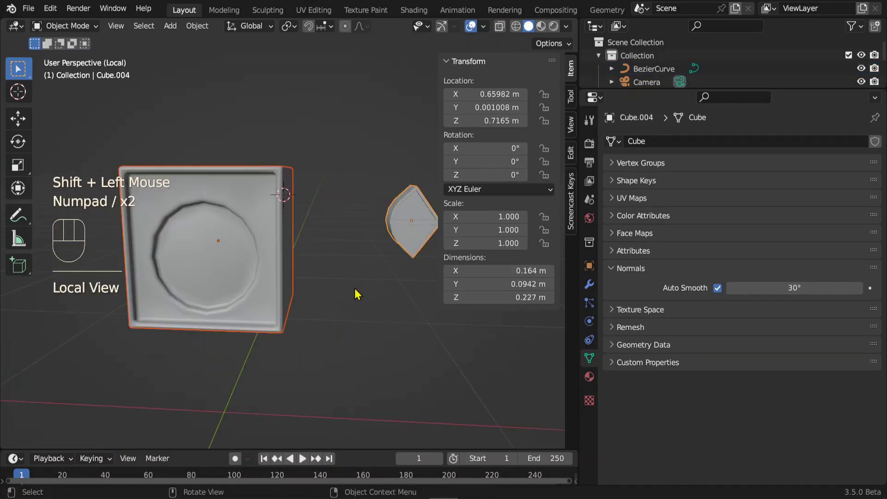
pyautogui.moveTo(357, 293); pyautogui.dragTo(376, 340, button='middle')
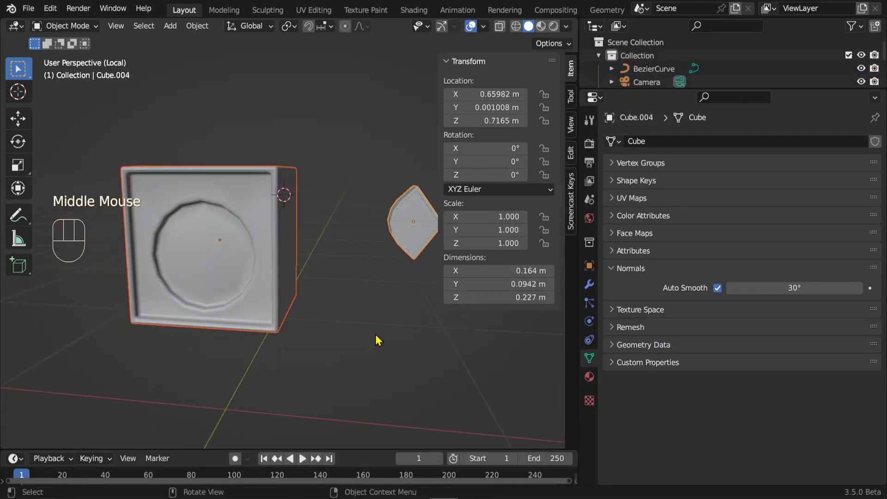
pyautogui.hotkey('ctrl', 'space')
pyautogui.scroll(-2, 551, 319)
pyautogui.moveTo(551, 320); pyautogui.dragTo(515, 309, button='middle')
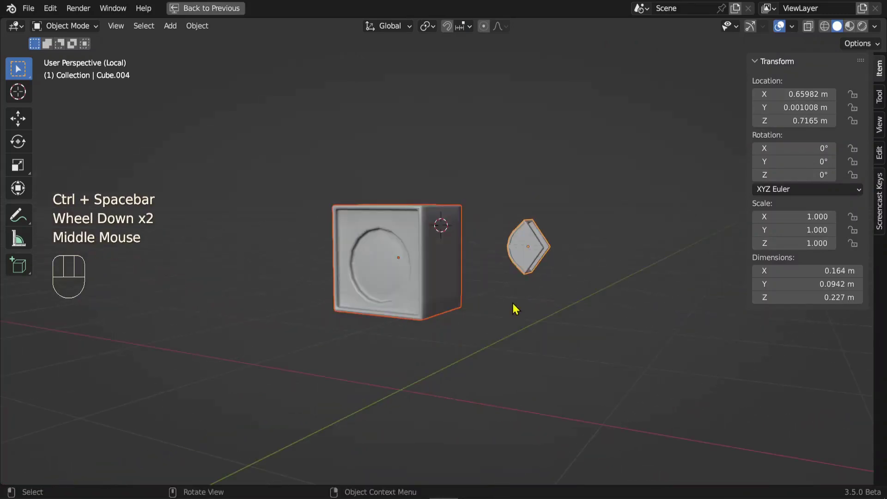
# Add a Bezier curve at the 3D cursor for the arm.
pyautogui.click(170, 26)
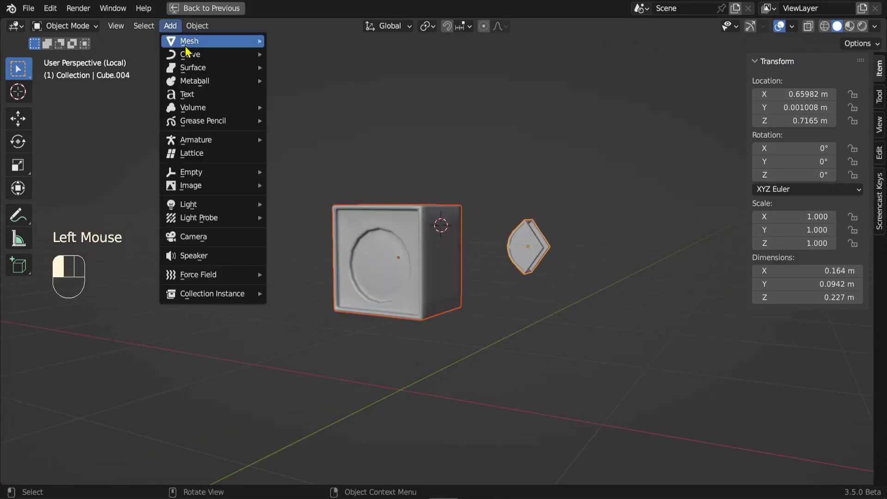
pyautogui.moveTo(229, 59)
pyautogui.click(304, 56)
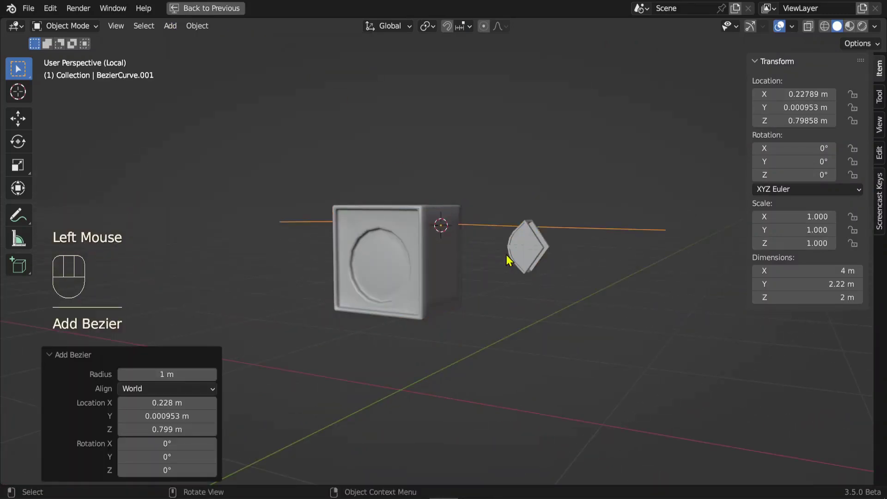
# Rotate the new curve's start control point 45° in Edit Mode from the top view so its handles lie along X.
pyautogui.press('KP_7')
pyautogui.press('Tab')
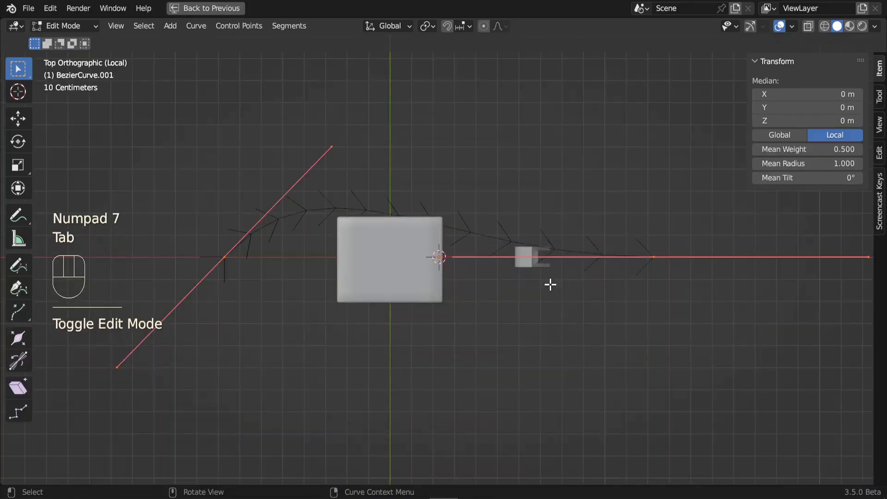
pyautogui.click(234, 246)
pyautogui.press('r')
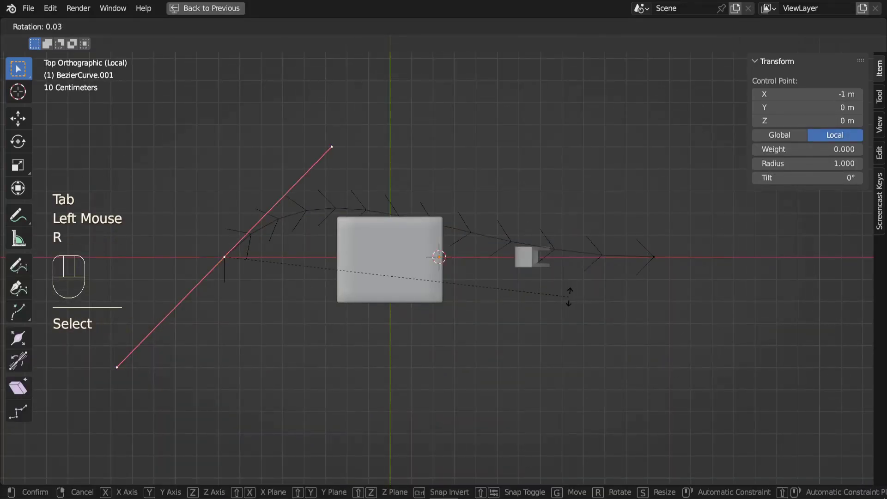
pyautogui.click(324, 364)
# Move the curve's start point along X to the side of the body and scale down its handles.
pyautogui.press('g')
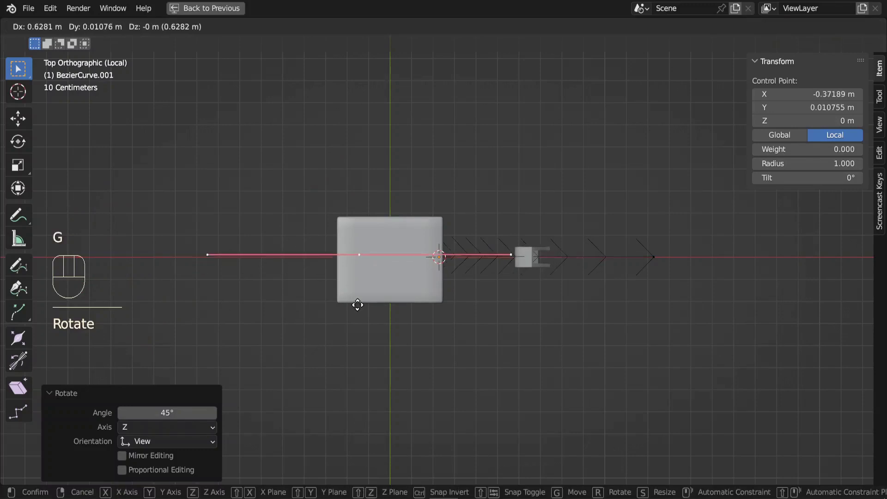
pyautogui.press('x')
pyautogui.click(435, 317)
pyautogui.press('s')
# Scale the handles of the curve's end control point to 0.119 and move the point along X to the wrist piece.
pyautogui.click(660, 279)
pyautogui.press('s')
pyautogui.click(570, 299)
pyautogui.press('g')
pyautogui.press('x')
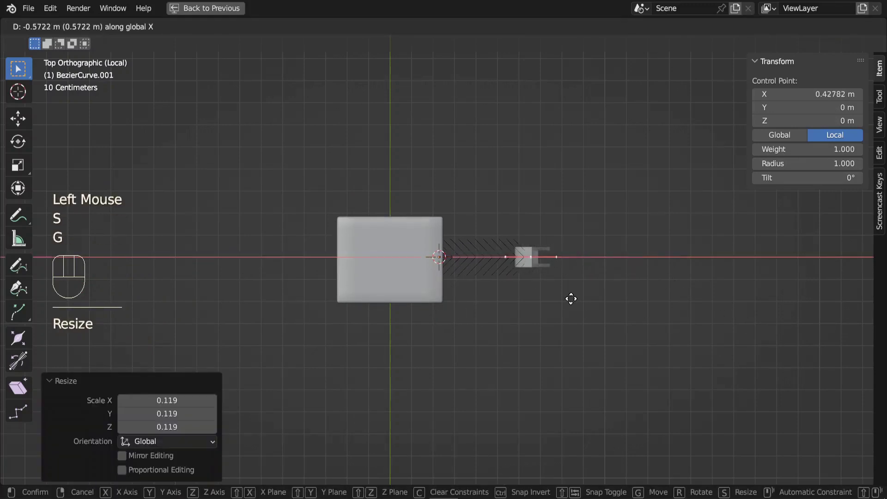
pyautogui.click(584, 303)
# Scale the handles of the curve's start control point at the body's side to 0.842.
pyautogui.scroll(2, 584, 303)
pyautogui.scroll(1, 584, 302)
pyautogui.press('x')
pyautogui.press('s')
pyautogui.click(703, 316)
pyautogui.press('s')
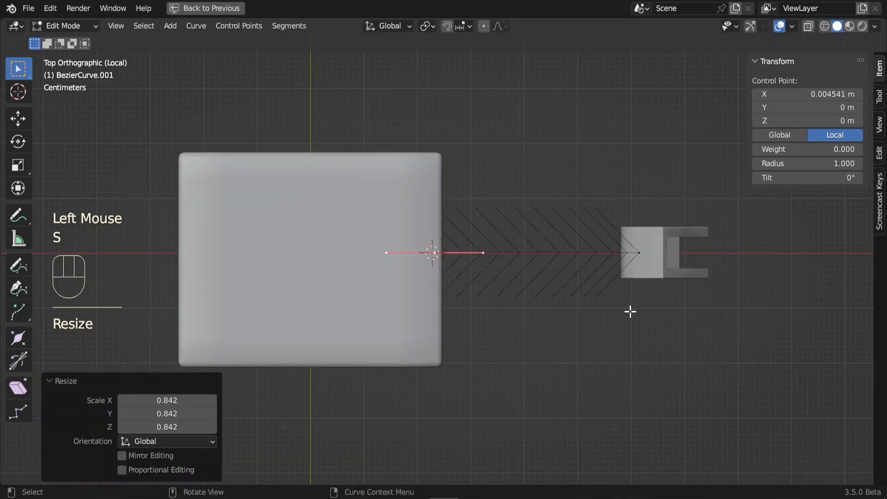
# Leave local view and select the wrist piece together with both claw halves.
pyautogui.click(577, 273)
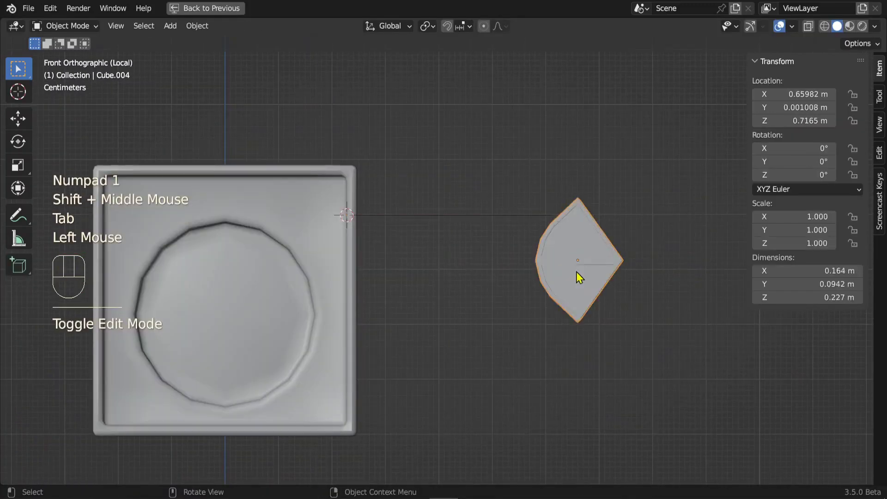
pyautogui.press('g')
pyautogui.rightClick(593, 231)
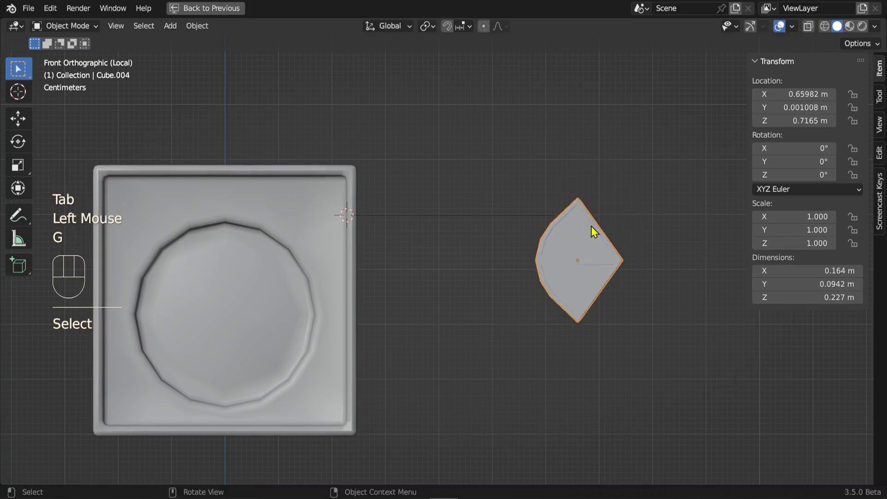
pyautogui.press('KP_Divide')
pyautogui.keyDown('shift'); pyautogui.click(499, 273); pyautogui.keyUp('shift')
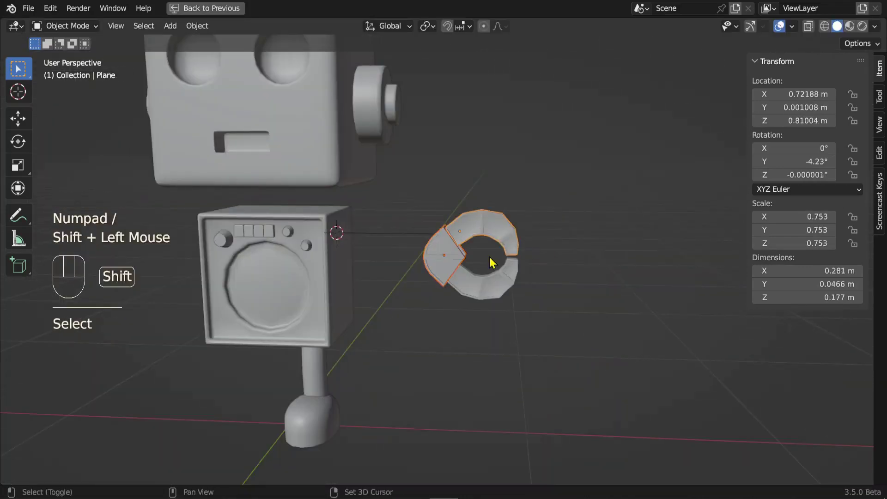
pyautogui.keyDown('shift'); pyautogui.click(490, 298); pyautogui.keyUp('shift')
# Move the wrist piece and both claw halves up about 0.078 m along Z in the front view.
pyautogui.press('KP_1')
pyautogui.scroll(2, 490, 298)
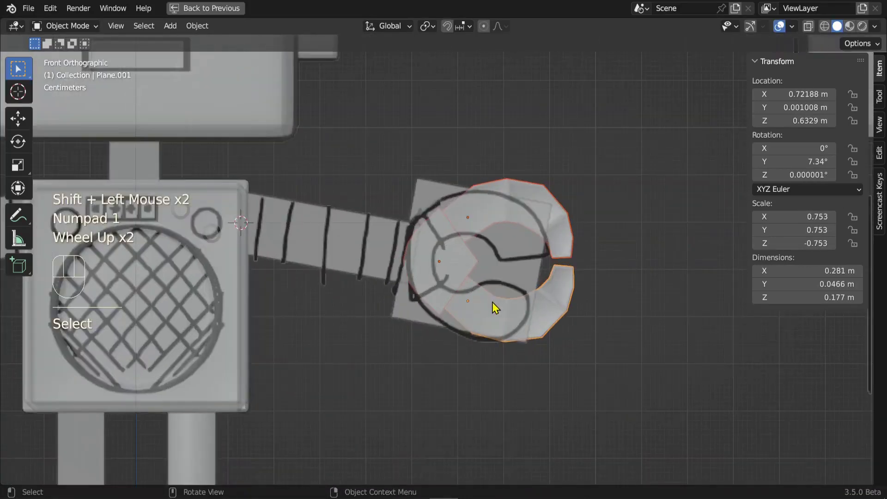
pyautogui.moveTo(352, 229); pyautogui.dragTo(361, 233, button='middle')
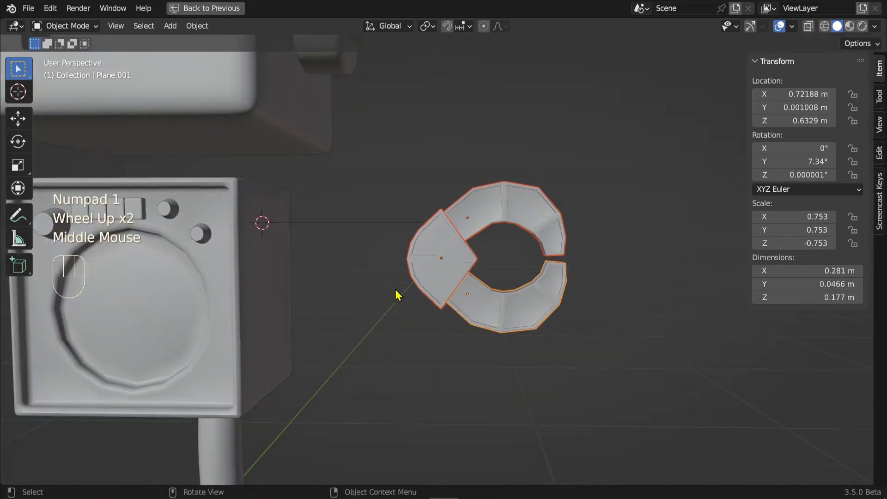
pyautogui.press('KP_1')
pyautogui.scroll(-3, 419, 316)
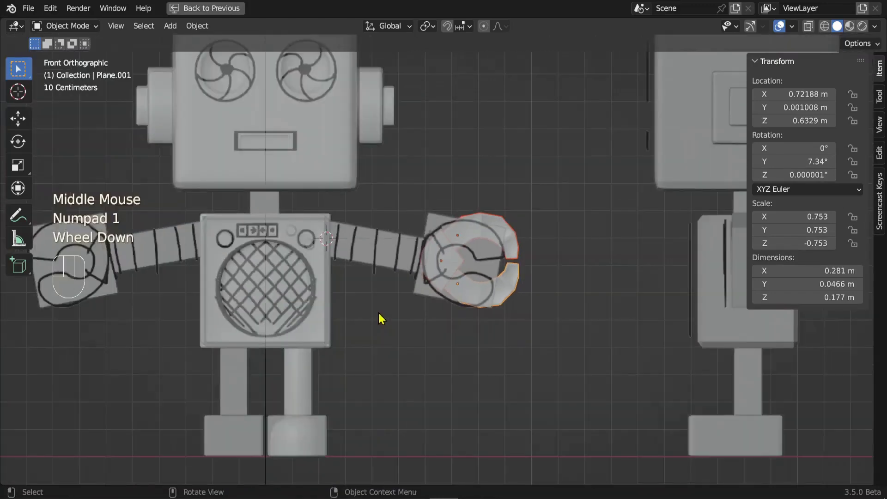
pyautogui.scroll(2, 466, 337)
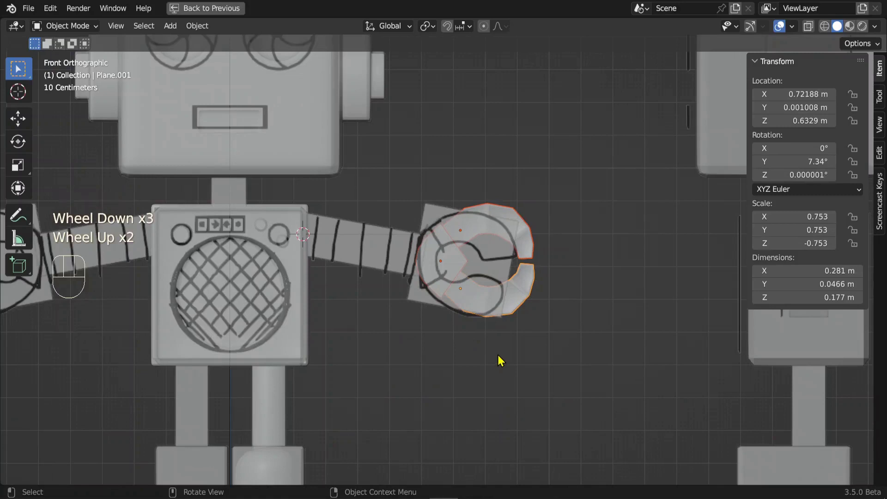
pyautogui.press('g')
pyautogui.click(495, 327)
# Set the opacity of the front reference image Gabarit-image.png to 0.149 and maximize the 3D viewport again.
pyautogui.scroll(-2, 368, 242)
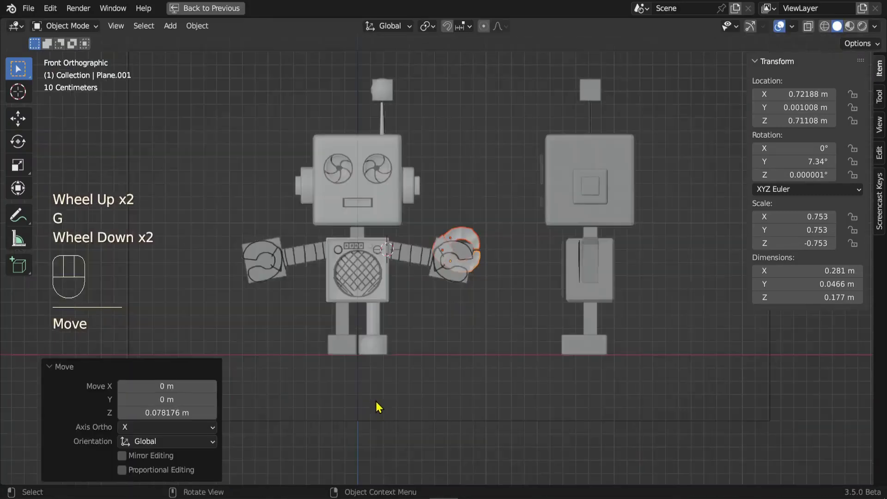
pyautogui.scroll(-1, 426, 354)
pyautogui.click(404, 393)
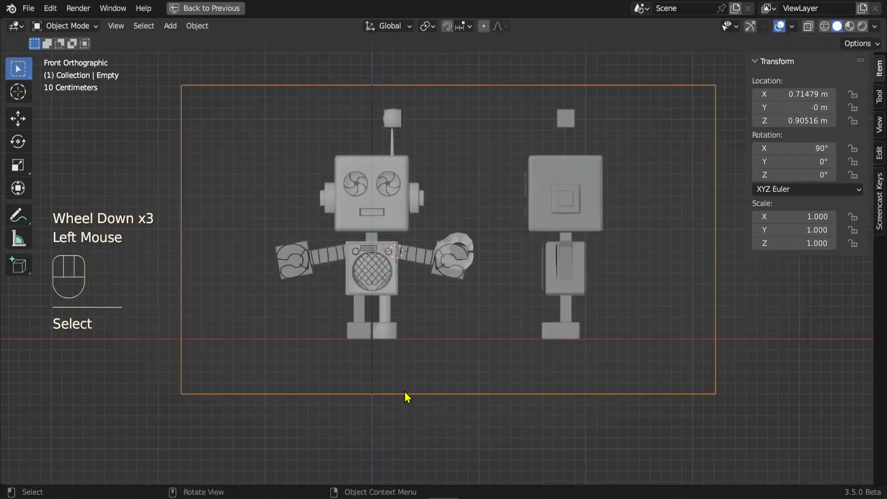
pyautogui.hotkey('ctrl', 'space')
pyautogui.click(456, 258)
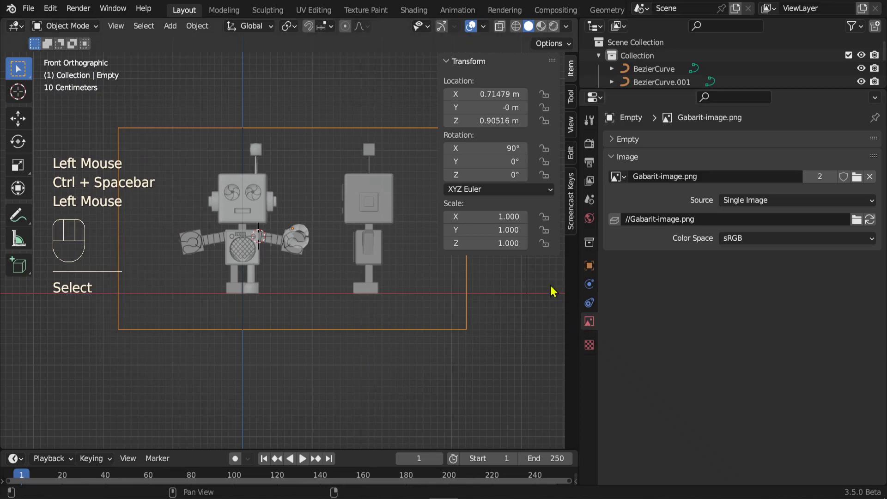
pyautogui.click(612, 139)
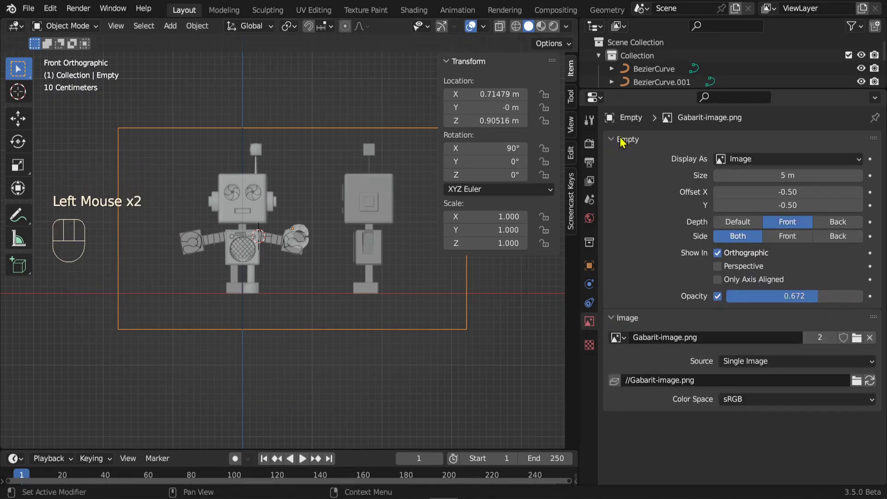
pyautogui.moveTo(793, 296); pyautogui.dragTo(721, 296)
pyautogui.scroll(5, 287, 269)
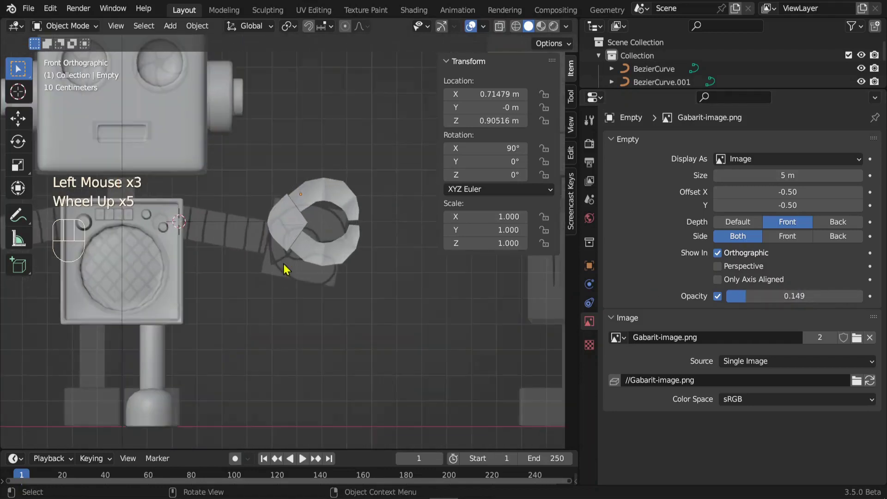
pyautogui.click(228, 223)
pyautogui.hotkey('ctrl', 'space')
pyautogui.click(342, 229)
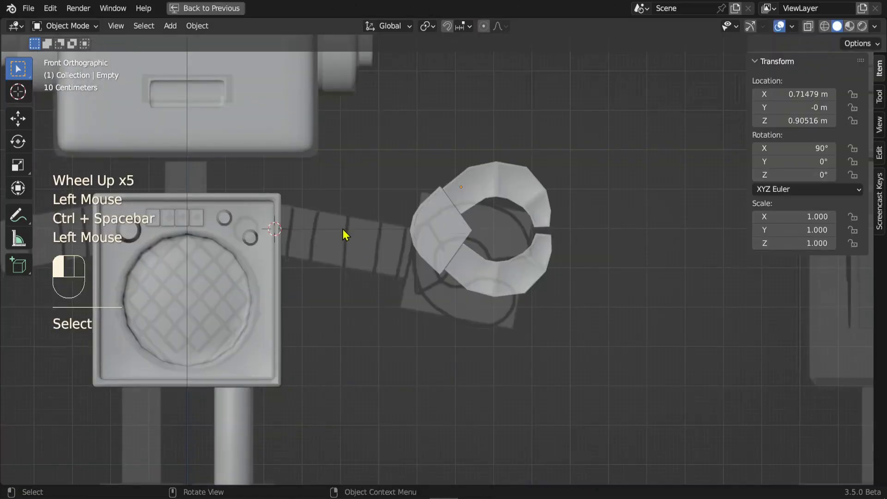
pyautogui.keyDown('shift'); pyautogui.click(434, 233); pyautogui.keyUp('shift')
pyautogui.keyDown('shift'); pyautogui.click(480, 202); pyautogui.keyUp('shift')
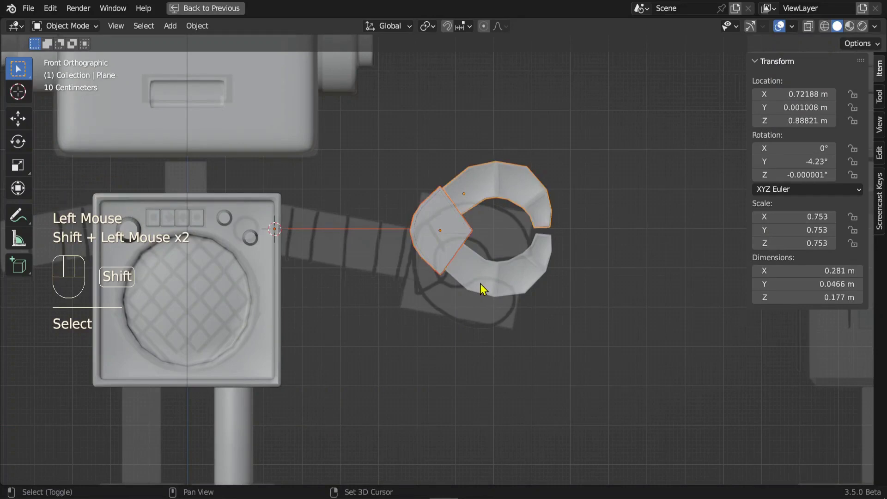
pyautogui.keyDown('shift'); pyautogui.click(481, 283); pyautogui.keyUp('shift')
pyautogui.press('g')
pyautogui.rightClick(484, 284)
# Rotate the wrist piece and both claw halves to follow the reference arm's tilt, and move them about 0.007 m in X and -0.049 m in Z.
pyautogui.click(426, 240)
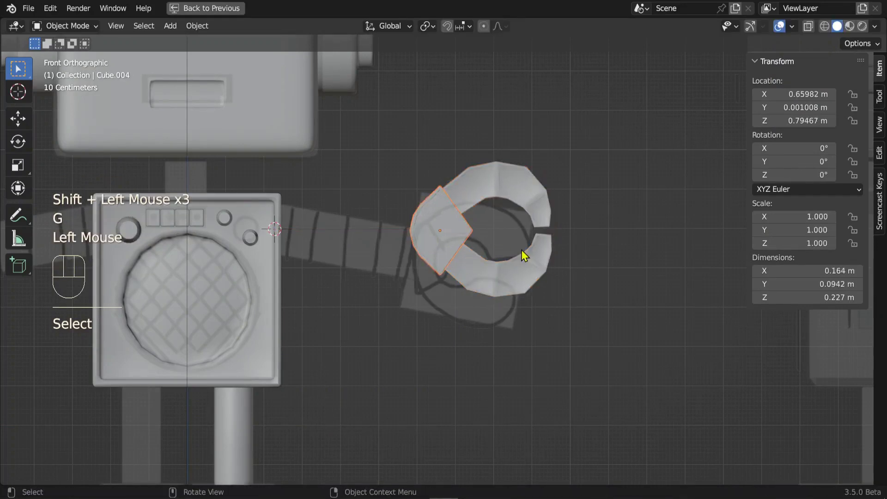
pyautogui.keyDown('shift'); pyautogui.click(511, 254); pyautogui.keyUp('shift')
pyautogui.keyDown('shift'); pyautogui.click(523, 289); pyautogui.keyUp('shift')
pyautogui.press('r')
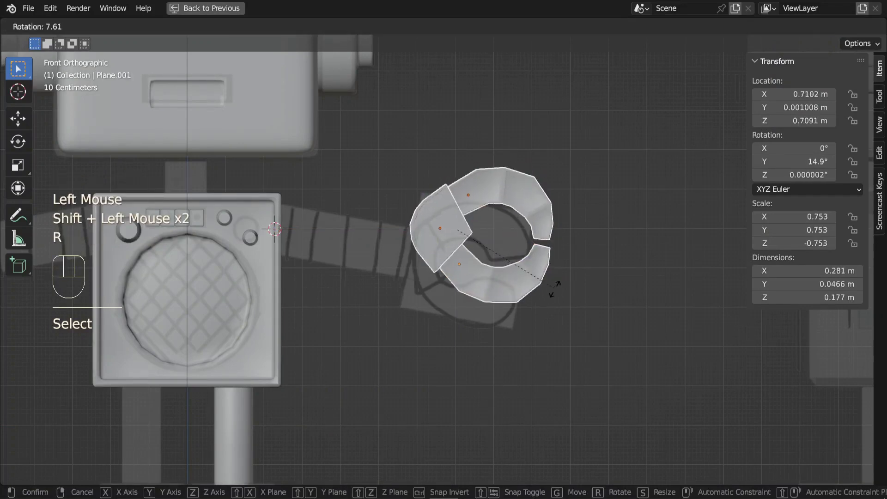
pyautogui.click(552, 304)
pyautogui.press('g')
pyautogui.click(556, 320)
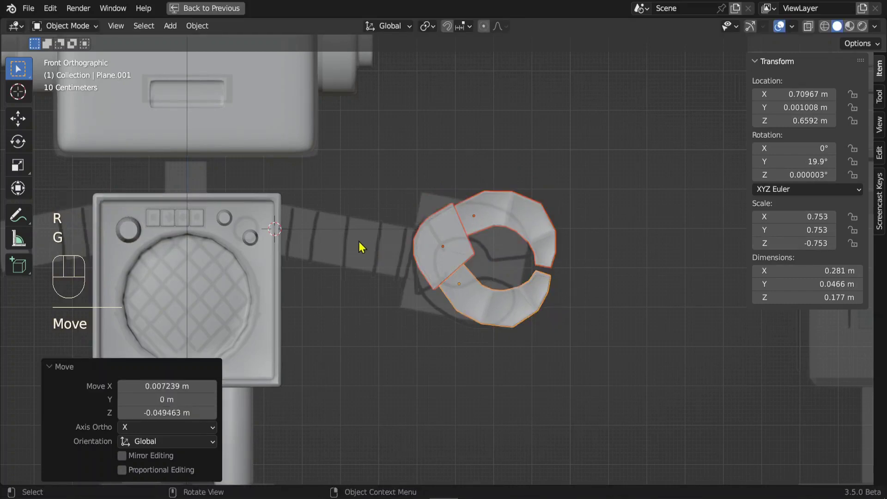
# In Edit Mode, move the arm curve's end point -0.039812 m along Z and rotate its handles 8.06°.
pyautogui.click(353, 229)
pyautogui.press('Tab')
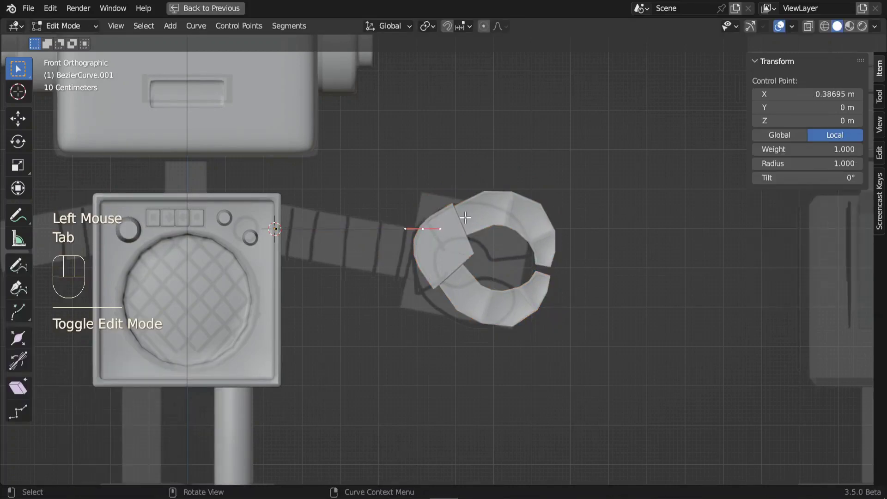
pyautogui.press('g')
pyautogui.press('z')
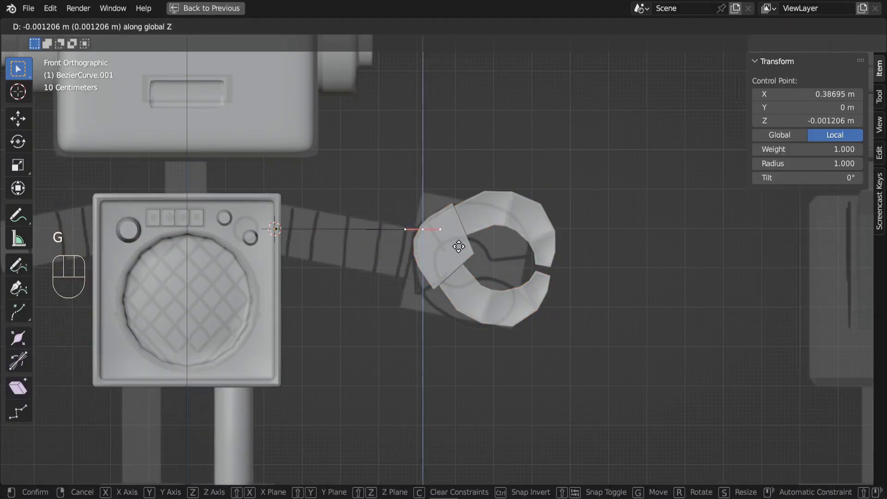
pyautogui.click(462, 259)
pyautogui.scroll(1, 496, 256)
pyautogui.press('r')
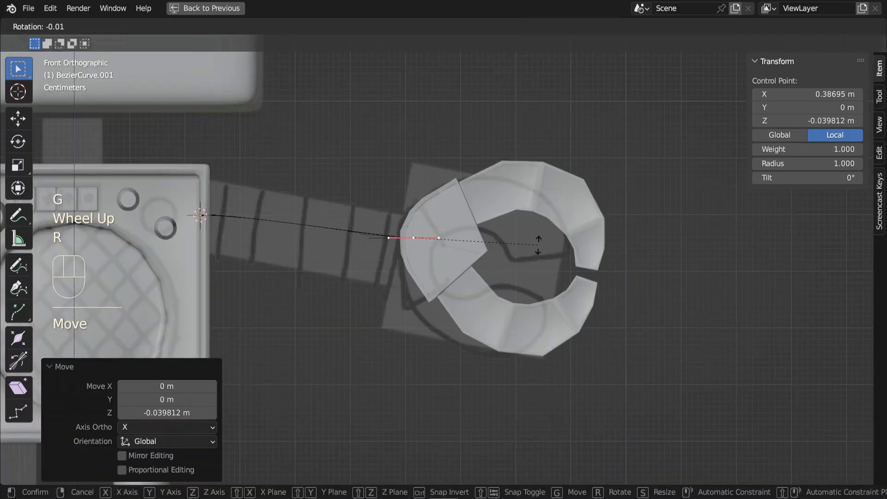
pyautogui.click(543, 264)
# Move the curve's end point about 0.028 m in X and -0.007 m in Z into the wrist piece, and leave Edit Mode.
pyautogui.click(438, 241)
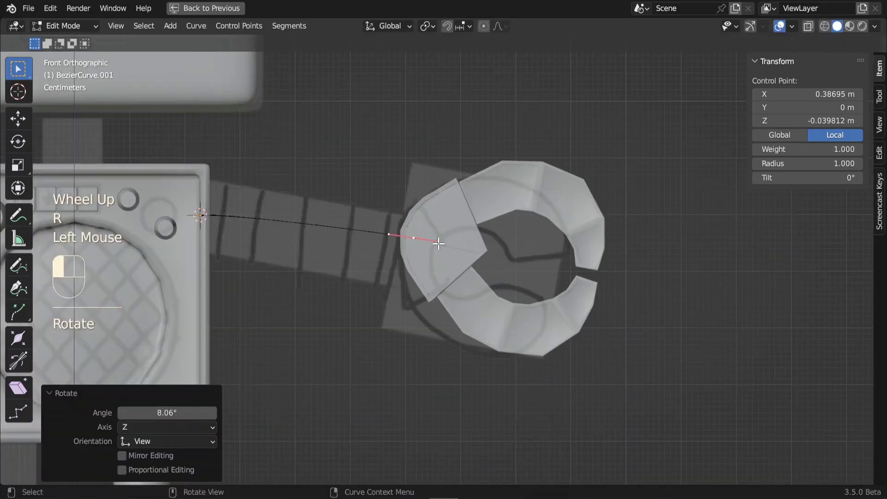
pyautogui.press('g')
pyautogui.click(462, 251)
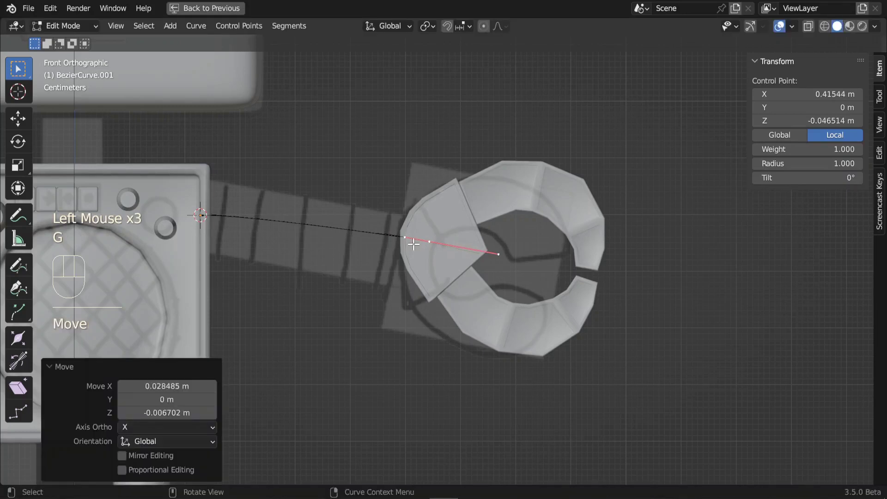
pyautogui.moveTo(462, 251); pyautogui.dragTo(459, 277, button='middle')
pyautogui.scroll(1, 461, 281)
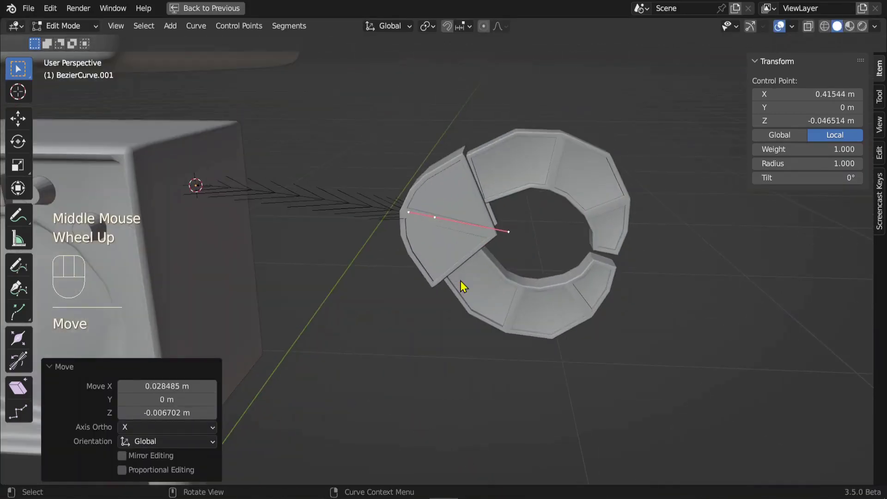
pyautogui.press('Tab')
# Isolate the wrist piece, arm curve and body box in local view, and hide the body box.
pyautogui.scroll(-1, 447, 281)
pyautogui.click(423, 239)
pyautogui.keyDown('shift'); pyautogui.click(367, 223); pyautogui.keyUp('shift')
pyautogui.keyDown('shift'); pyautogui.click(271, 204); pyautogui.keyUp('shift')
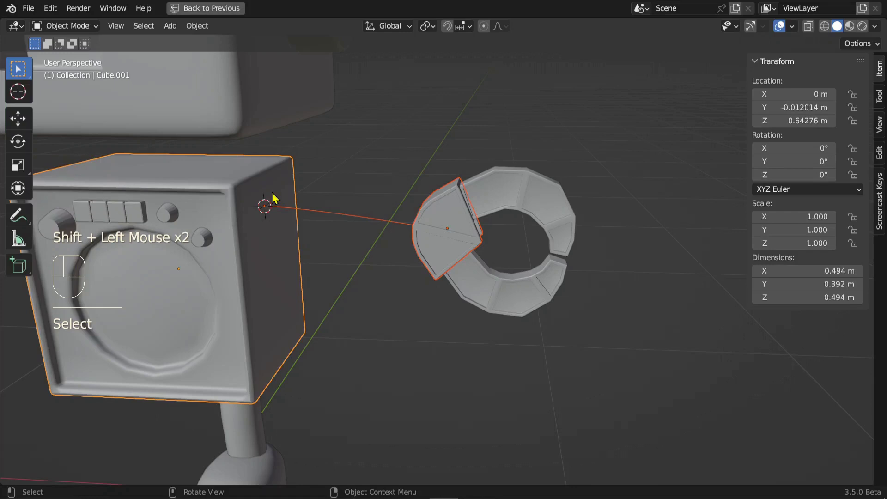
pyautogui.press('KP_Divide')
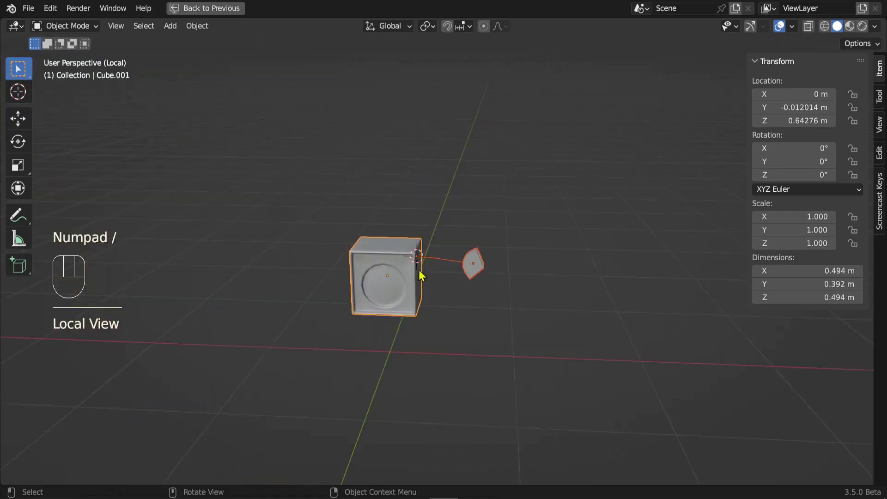
pyautogui.scroll(3, 443, 291)
pyautogui.moveTo(452, 297); pyautogui.dragTo(434, 313, button='middle')
pyautogui.click(369, 278)
pyautogui.press('h')
# Add a mesh circle with 22 vertices and a 0.06 m radius at the 3D cursor at the arm curve's start.
pyautogui.hotkey('shift', 'a')
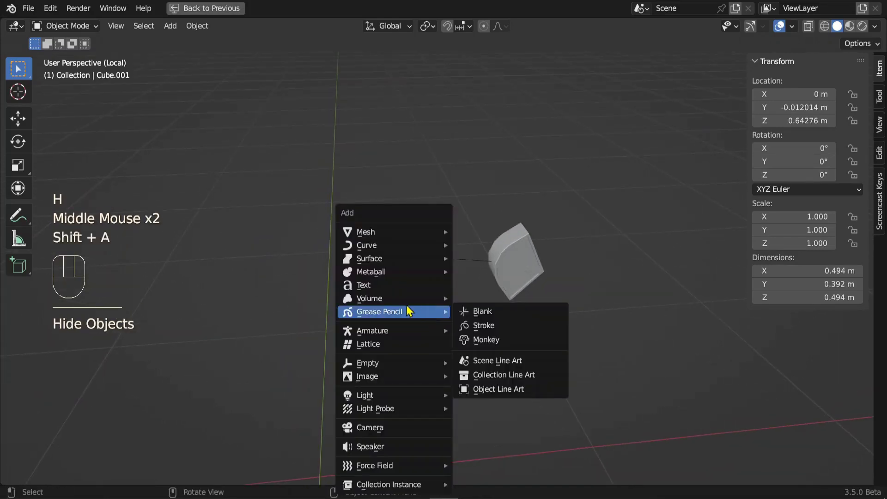
pyautogui.moveTo(380, 232)
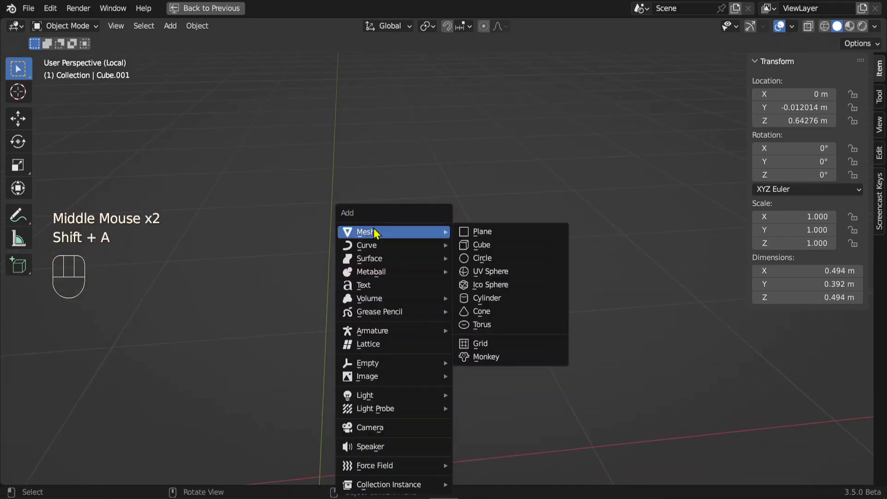
pyautogui.click(485, 258)
pyautogui.scroll(-2, 430, 240)
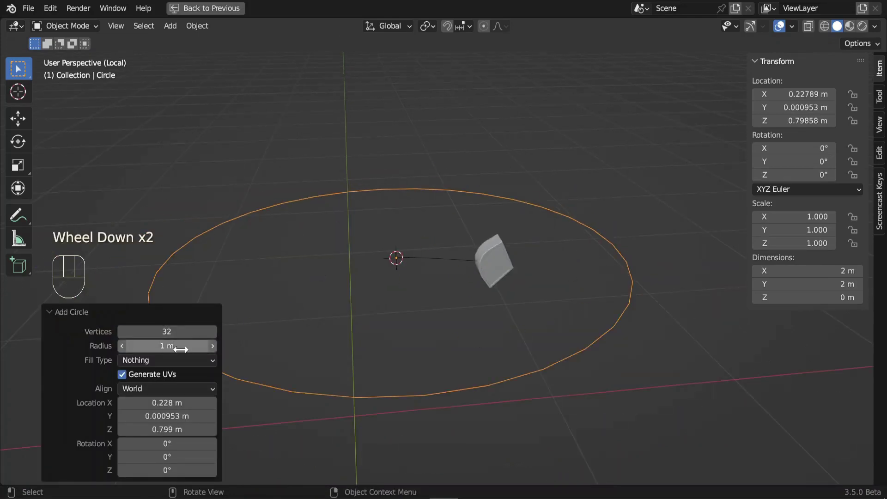
pyautogui.moveTo(173, 346); pyautogui.dragTo(361, 222)
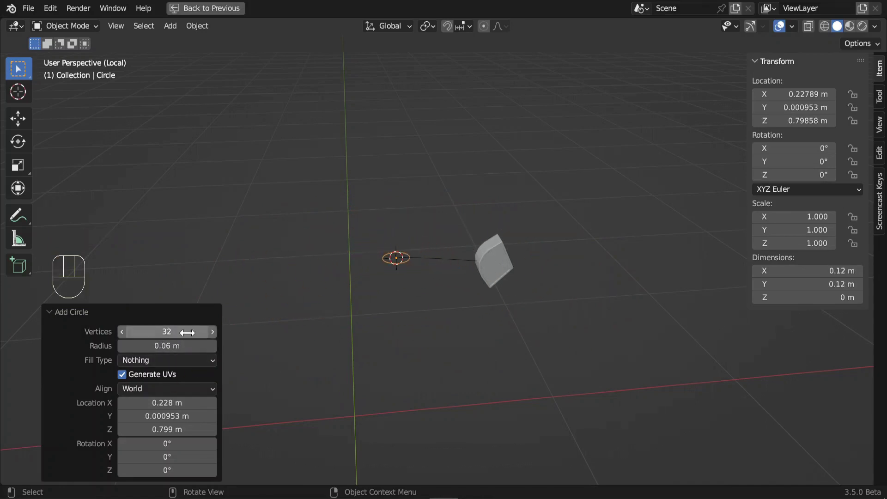
pyautogui.scroll(1, 166, 346)
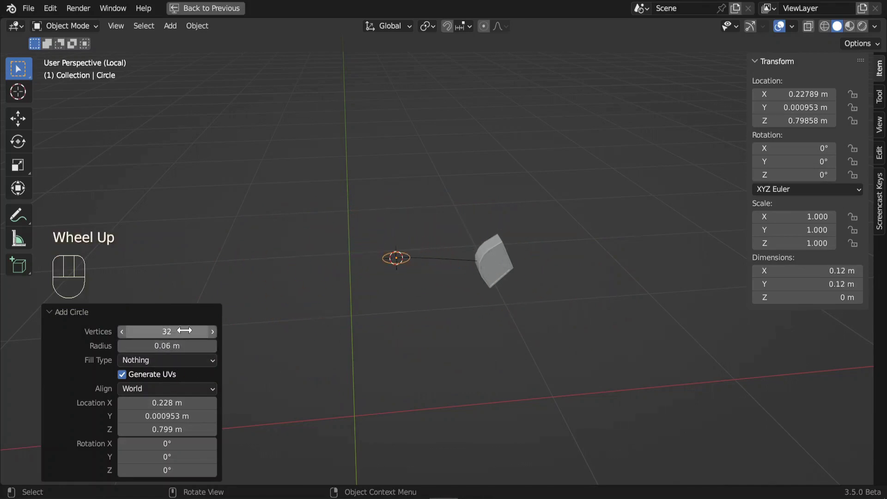
pyautogui.moveTo(184, 330); pyautogui.dragTo(185, 330)
pyautogui.moveTo(403, 207); pyautogui.dragTo(280, 333)
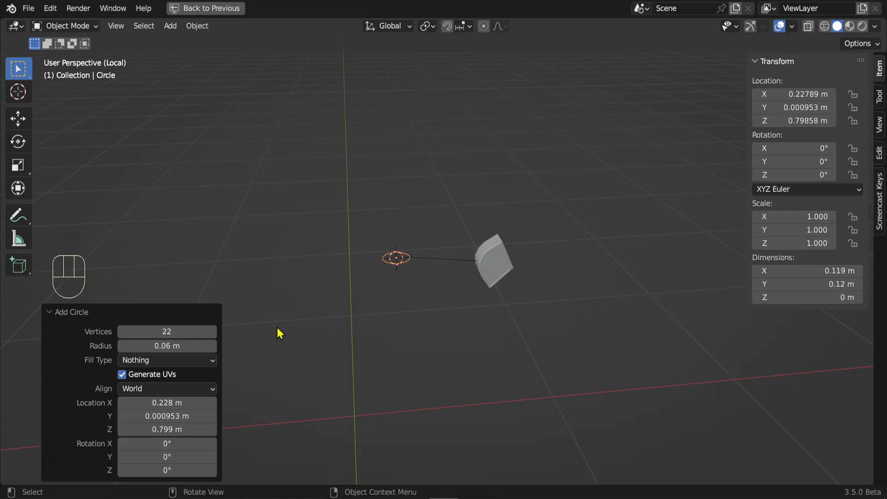
pyautogui.scroll(3, 414, 316)
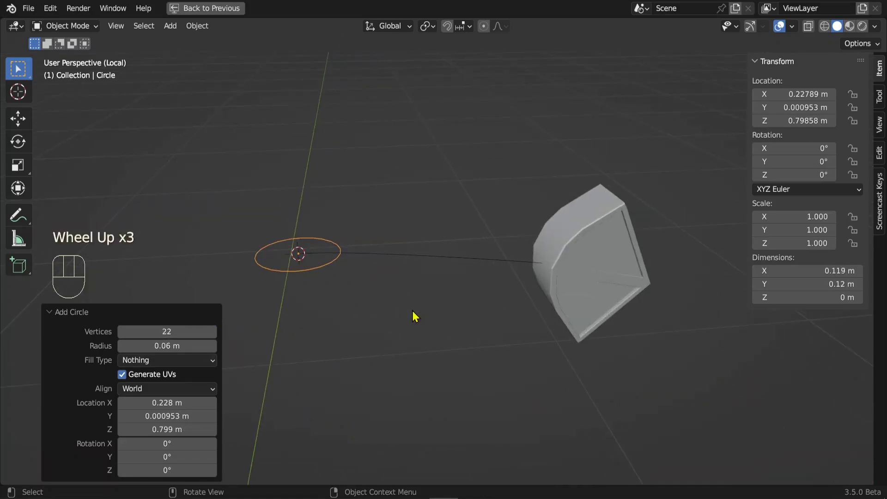
pyautogui.press('KP_1')
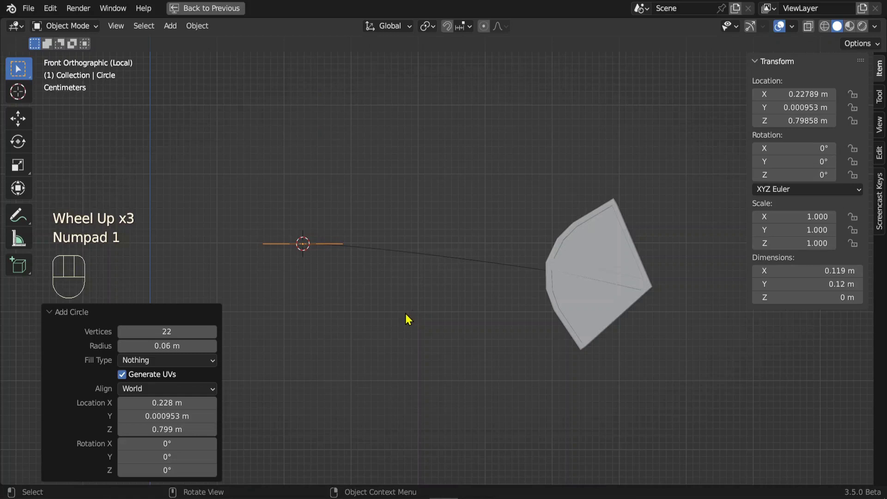
# In Edit Mode, rotate the circle 90° in front view to stand upright and scale it by 0.709.
pyautogui.press('Tab')
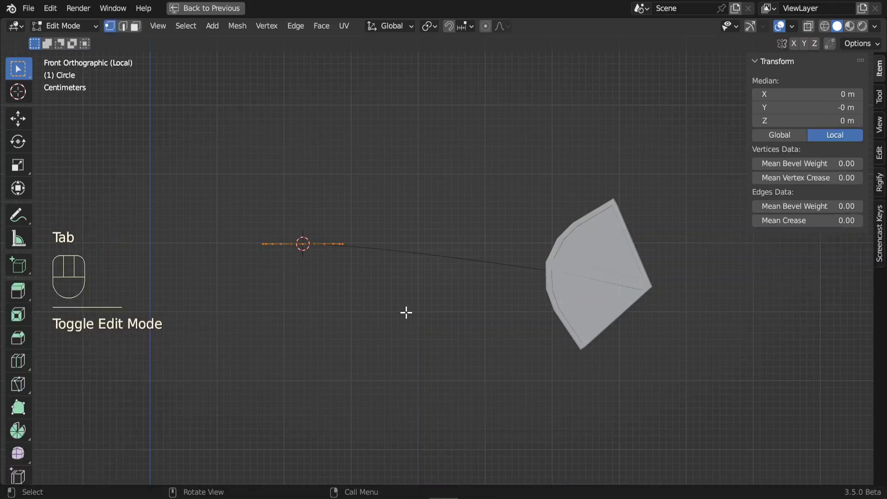
pyautogui.press('r')
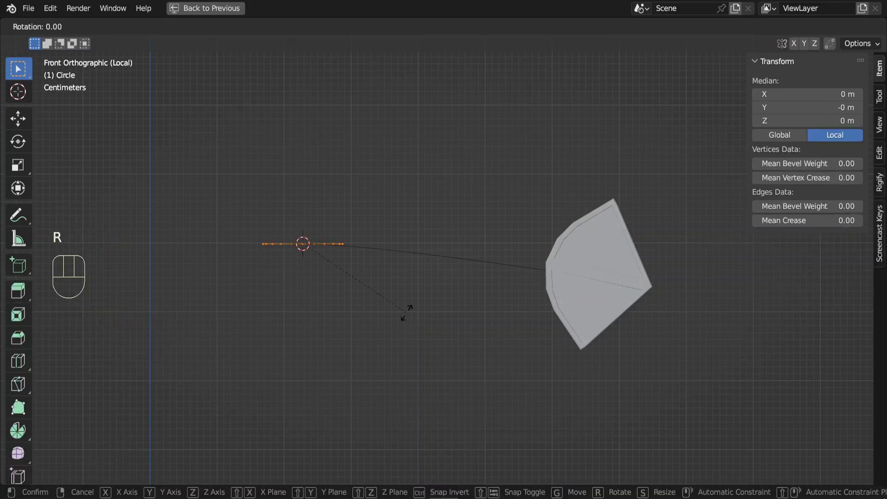
pyautogui.press('Return')
pyautogui.scroll(2, 308, 294)
pyautogui.keyDown('shift'); pyautogui.moveTo(307, 294); pyautogui.dragTo(407, 293, button='middle'); pyautogui.keyUp('shift')
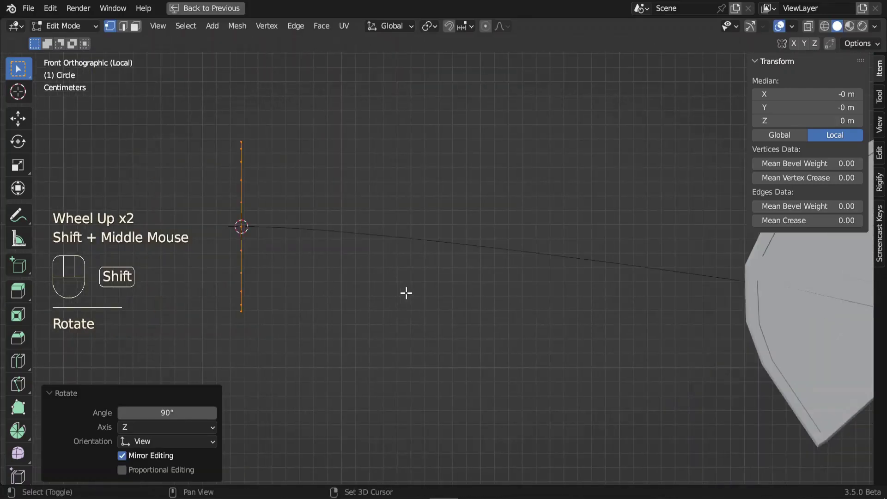
pyautogui.scroll(-1, 396, 280)
pyautogui.press('s')
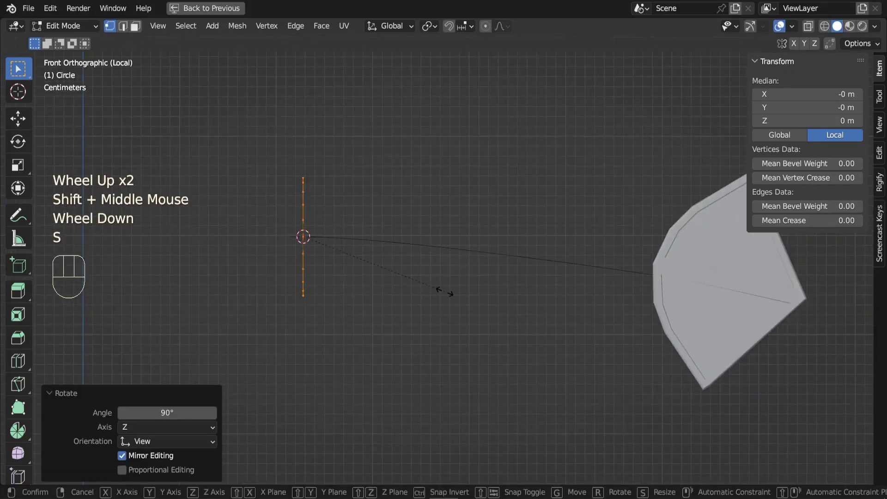
pyautogui.click(348, 241)
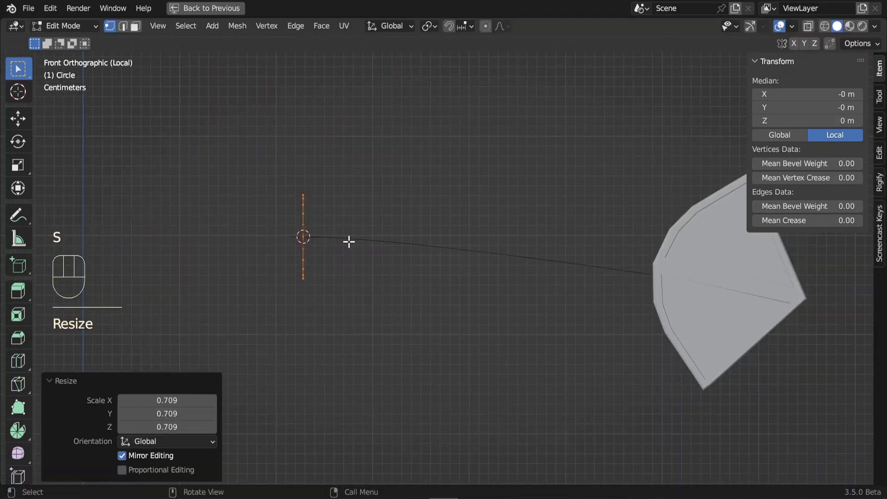
# Extrude the circle about 0.012 m along X, and extrude the new edge loop outward at scale 1.211.
pyautogui.scroll(2, 214, 172)
pyautogui.keyDown('shift'); pyautogui.moveTo(214, 173); pyautogui.dragTo(277, 182, button='middle'); pyautogui.keyUp('shift')
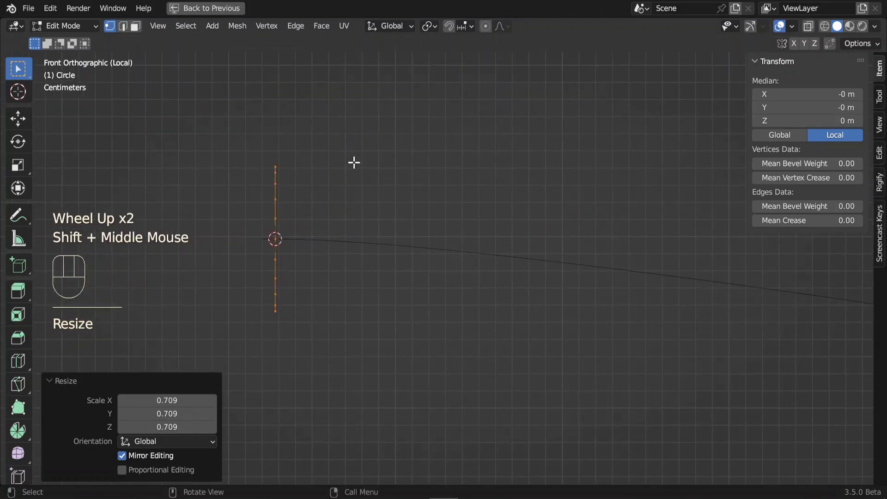
pyautogui.press('e')
pyautogui.click(359, 236)
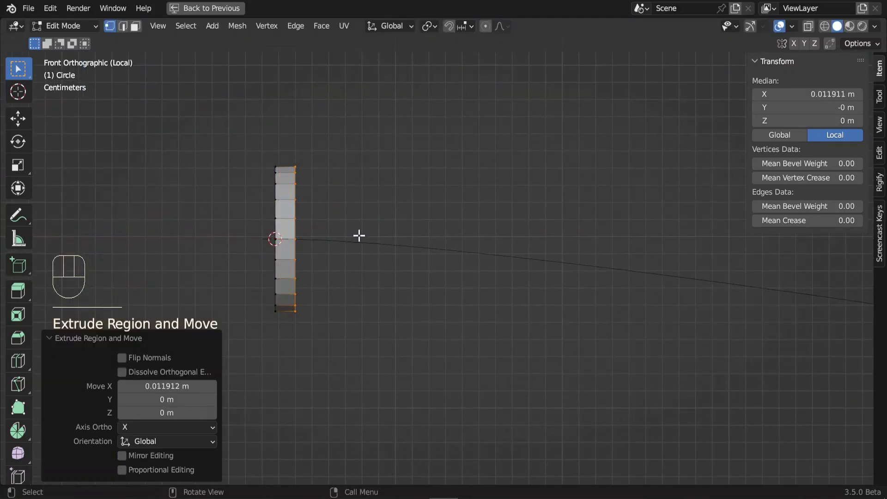
pyautogui.press('e')
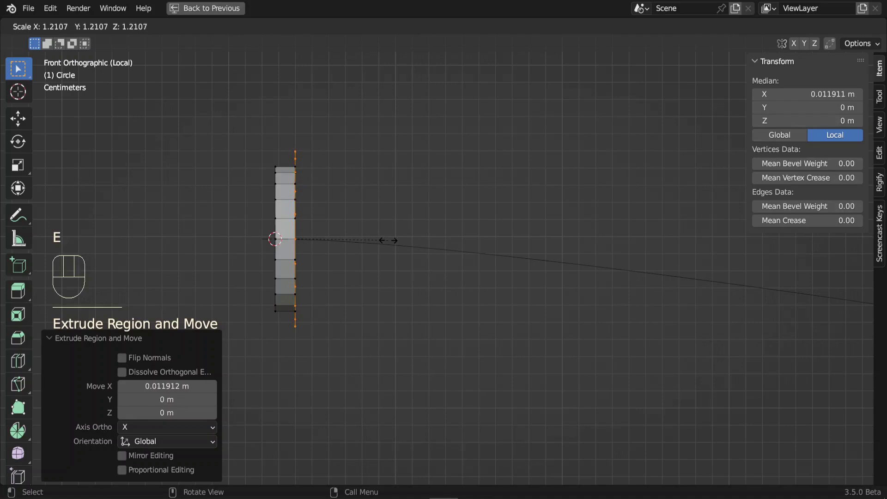
pyautogui.click(388, 240)
# Extrude the enlarged edge loop 0.01 m along X to form a raised collar.
pyautogui.scroll(1, 296, 146)
pyautogui.keyDown('shift'); pyautogui.scroll(1, 305, 146); pyautogui.keyUp('shift')
pyautogui.keyDown('shift'); pyautogui.moveTo(314, 147); pyautogui.dragTo(381, 139, button='middle'); pyautogui.keyUp('shift')
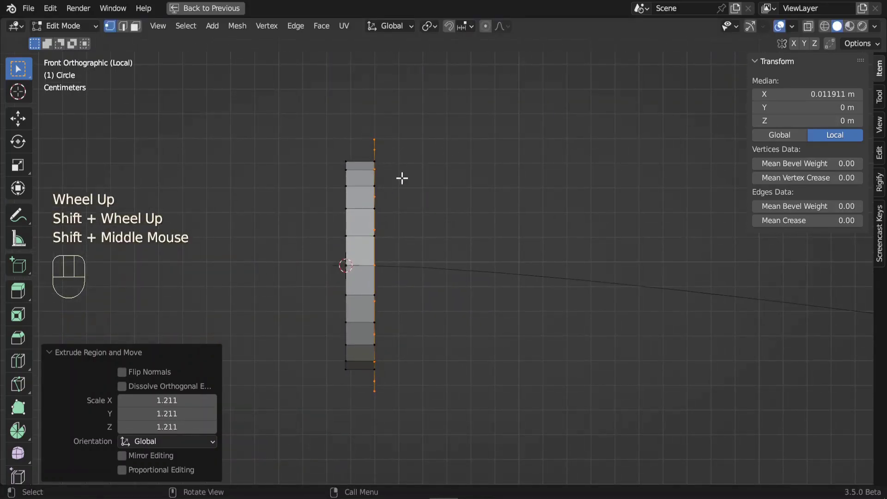
pyautogui.press('e')
pyautogui.press('x')
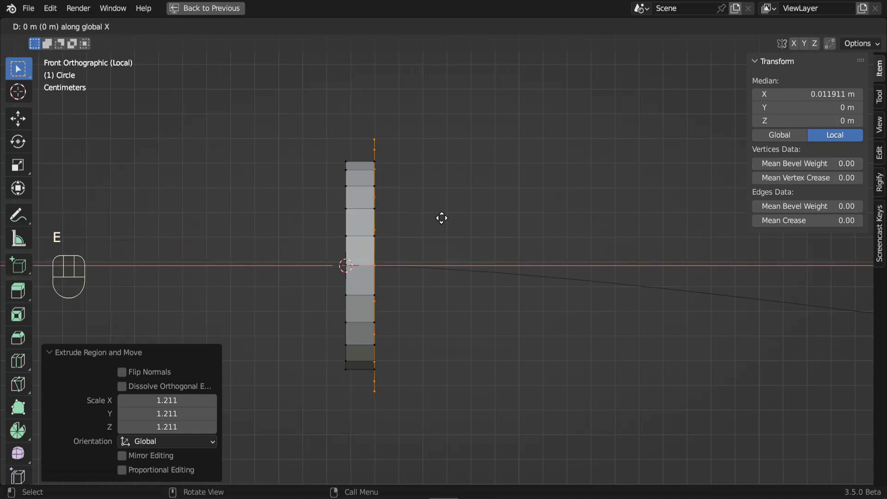
pyautogui.press('ctrl')
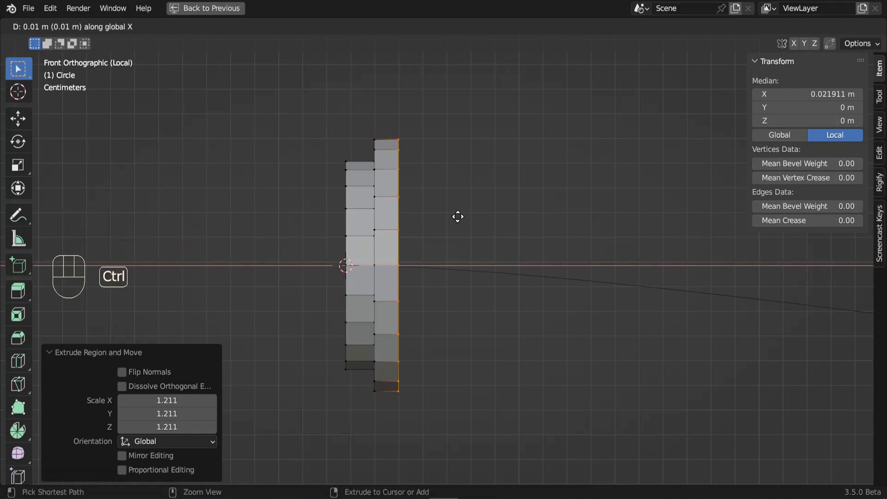
pyautogui.keyDown('ctrl'); pyautogui.click(458, 217); pyautogui.keyUp('ctrl')
# Extrude the collar's far edge loop inward at scale 0.8, and scale the new loop by 1.029.
pyautogui.press('e')
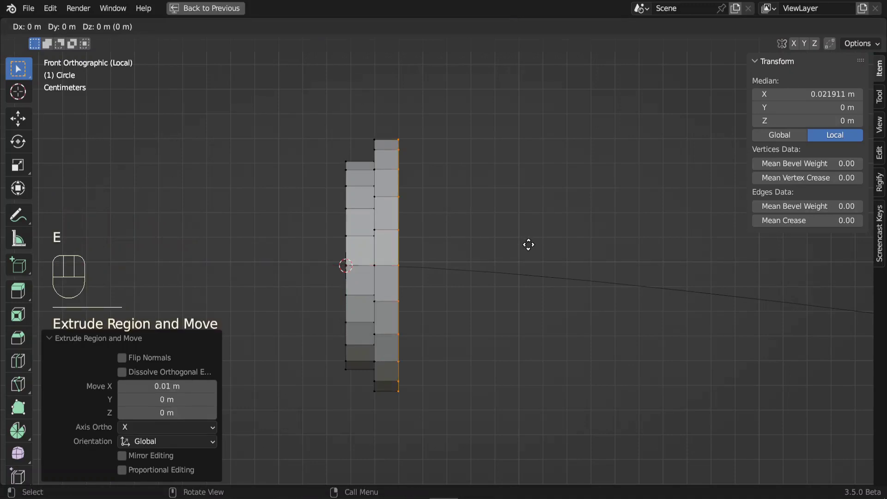
pyautogui.press('s')
pyautogui.press('ctrl')
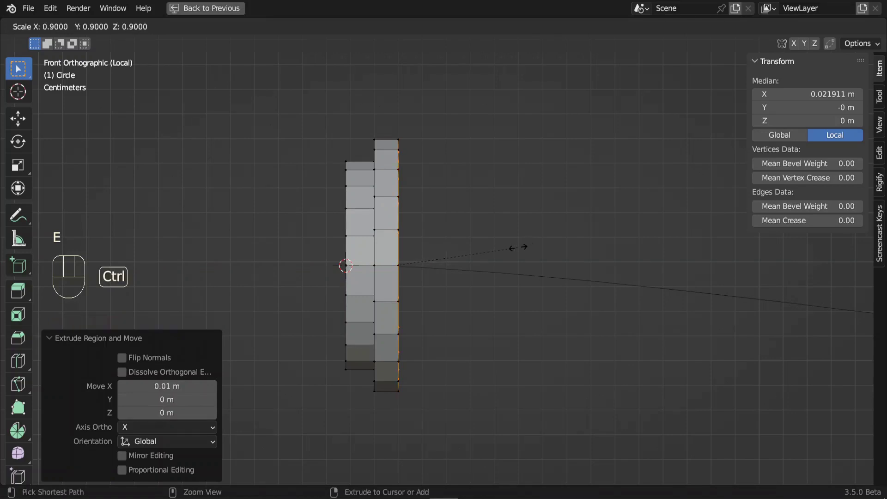
pyautogui.keyDown('ctrl'); pyautogui.click(505, 249); pyautogui.keyUp('ctrl')
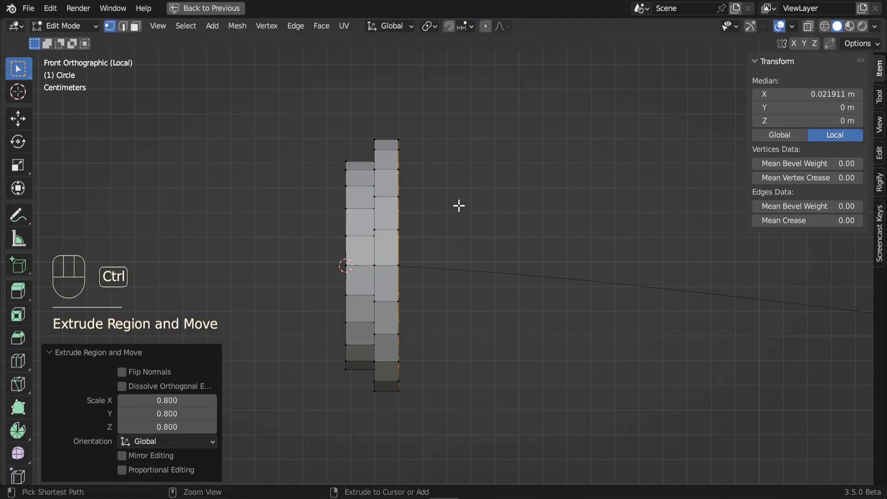
pyautogui.scroll(2, 448, 190)
pyautogui.press('s')
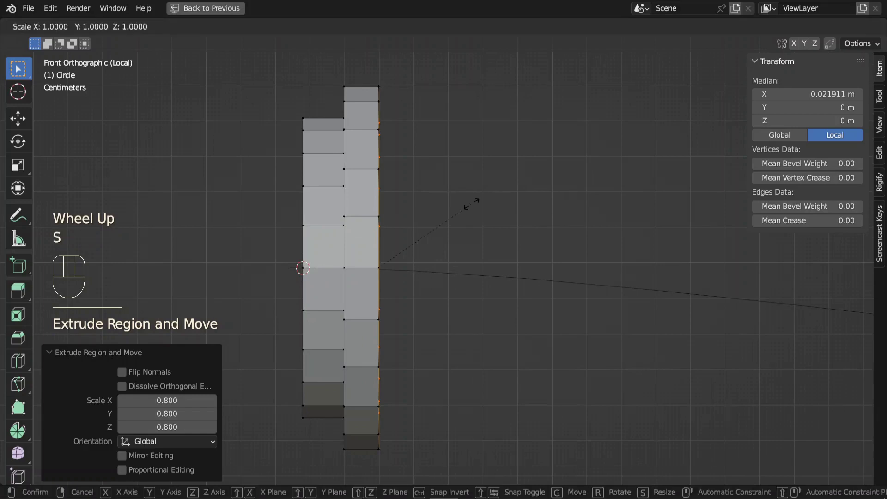
pyautogui.click(476, 206)
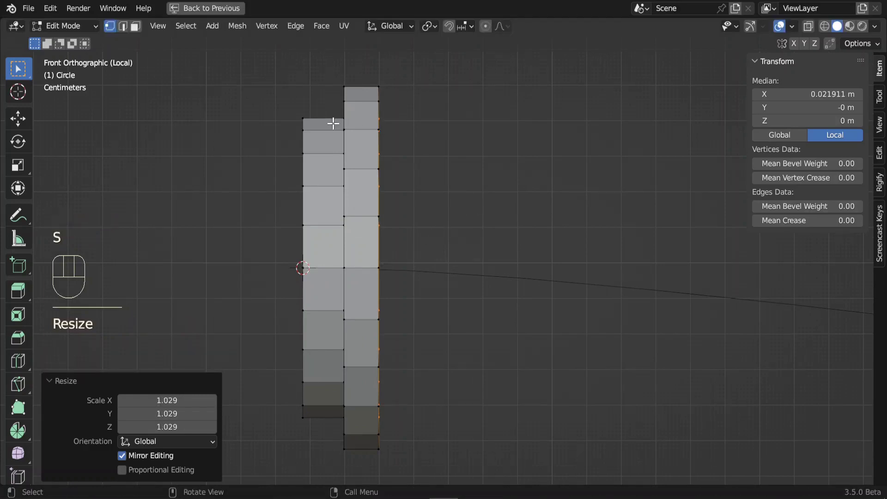
# Extrude the inner edge loop along X so the segment is about 0.048 m long overall, and select the opposite end loop.
pyautogui.press('e')
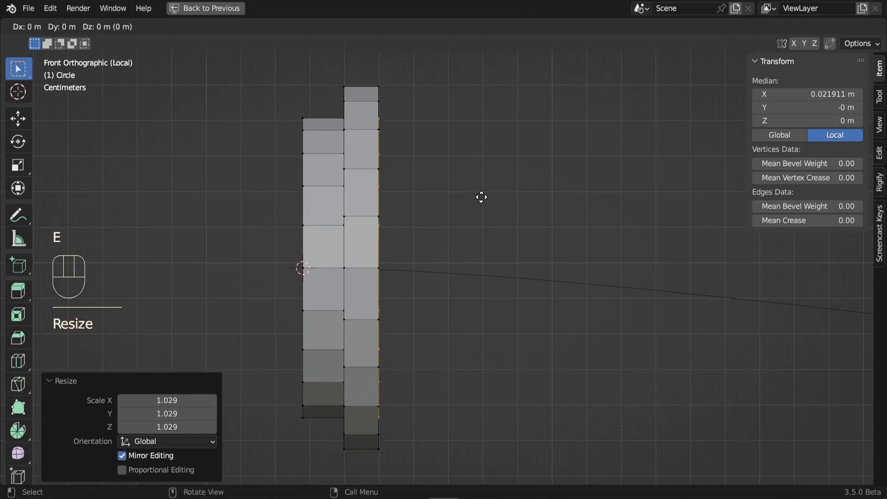
pyautogui.press('x')
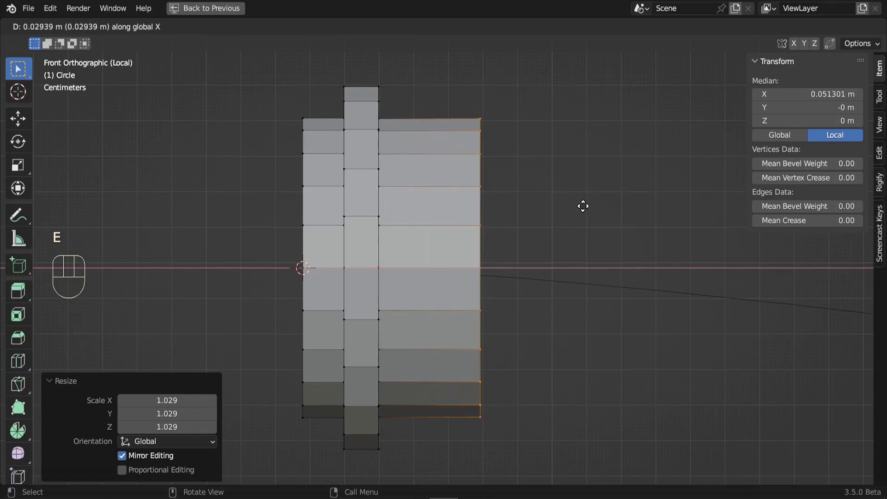
pyautogui.click(583, 206)
pyautogui.keyDown('alt'); pyautogui.click(303, 226); pyautogui.keyUp('alt')
pyautogui.scroll(2, 412, 244)
pyautogui.press('Tab')
pyautogui.press('Tab')
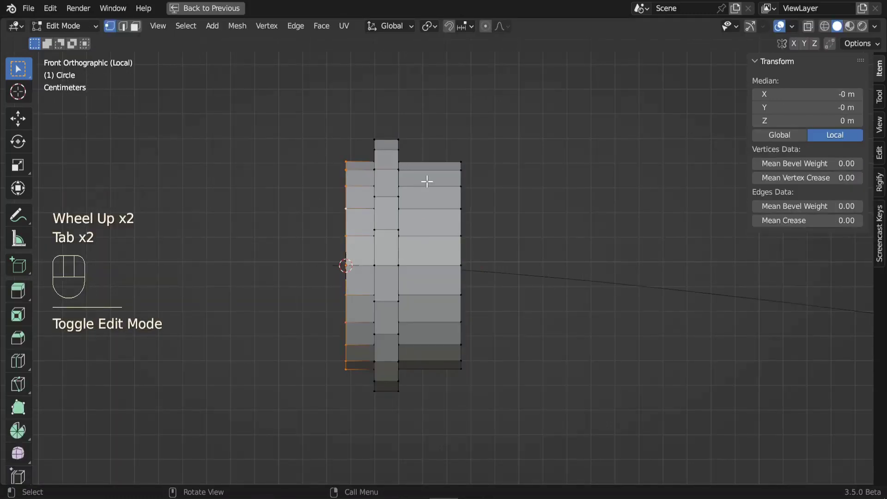
# Move all the segment's vertices -0.006145 m along X, leave Edit Mode, and try rotating the segment about its origin.
pyautogui.scroll(2, 373, 277)
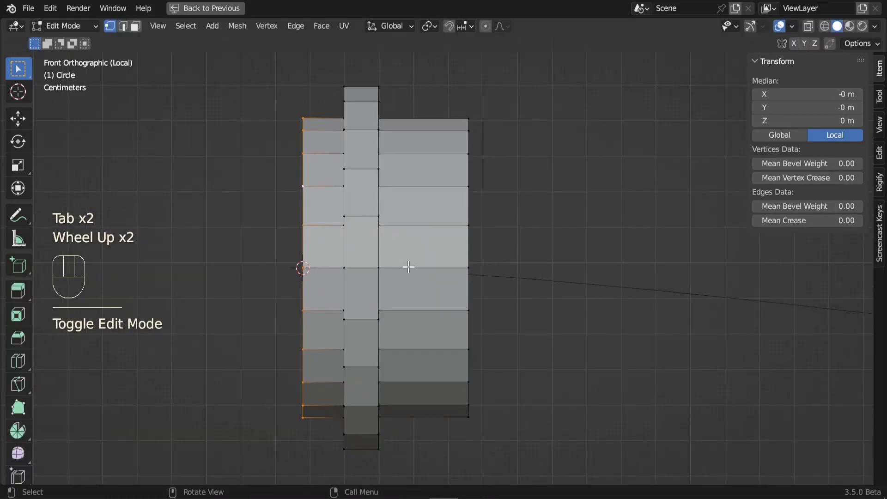
pyautogui.press('a')
pyautogui.press('g')
pyautogui.press('x')
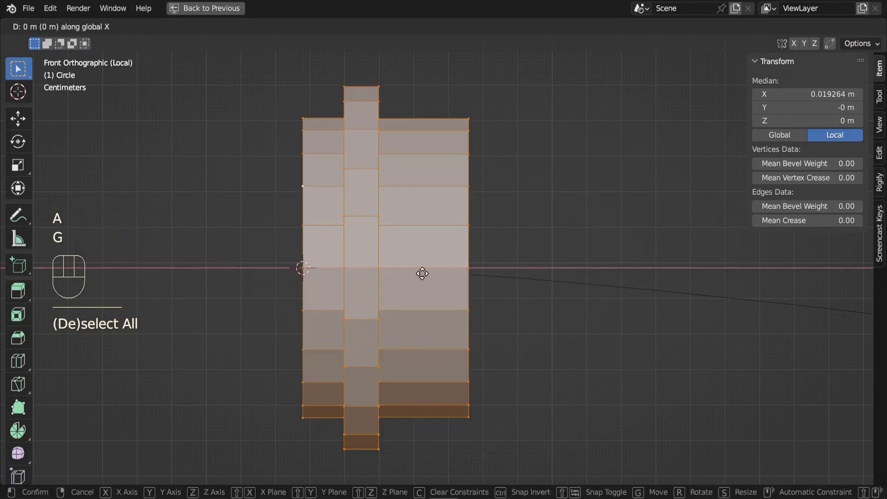
pyautogui.click(401, 274)
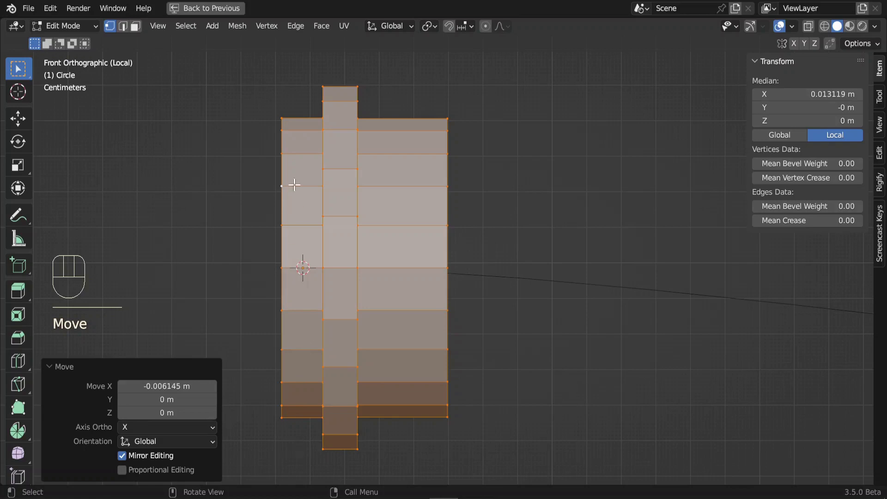
pyautogui.scroll(-2, 315, 433)
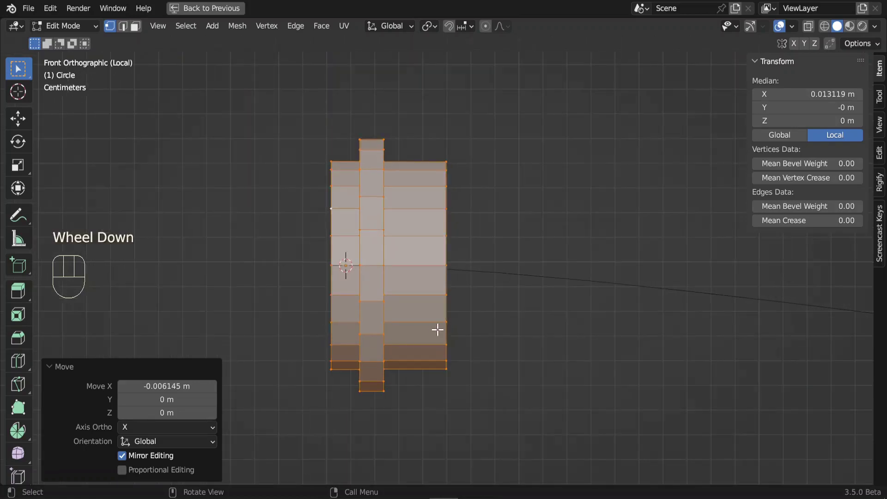
pyautogui.press('Tab')
pyautogui.press('r')
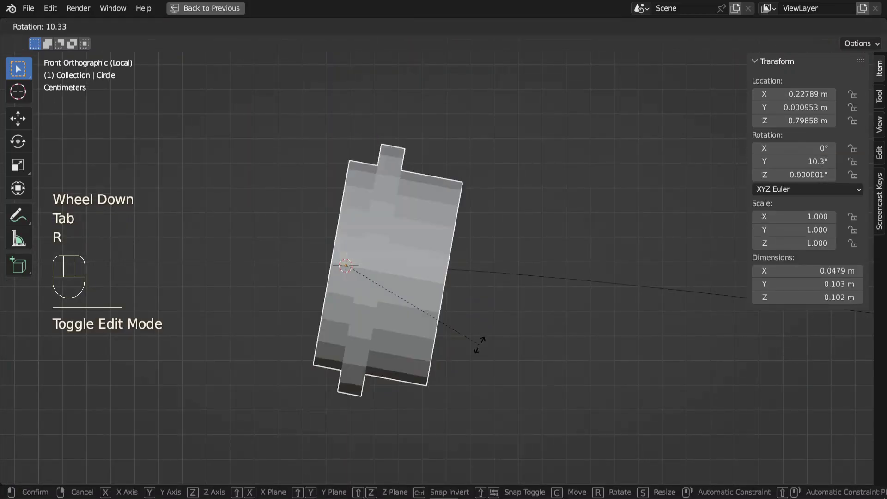
pyautogui.rightClick(327, 266)
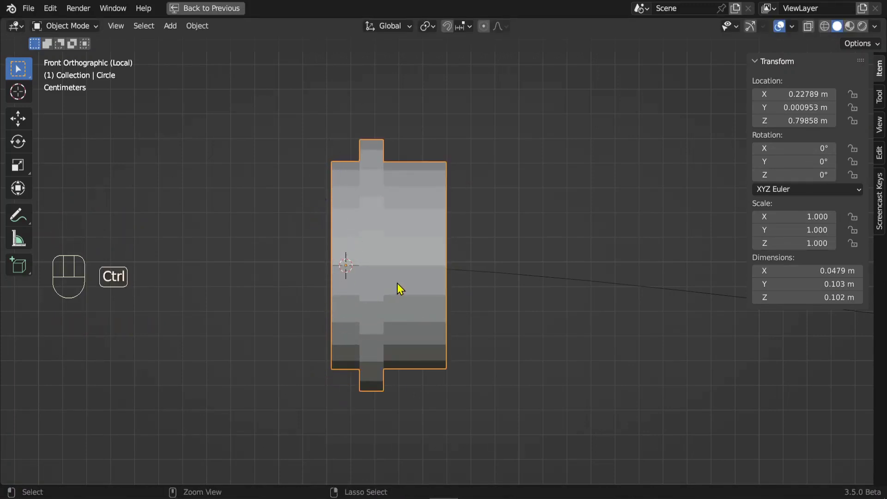
# Restore the full workspace layout from the maximized viewport, select the arm curve, and hide the viewport sidebar.
pyautogui.hotkey('ctrl', 'space')
pyautogui.scroll(-3, 420, 299)
pyautogui.moveTo(370, 298); pyautogui.dragTo(215, 219, button='middle')
pyautogui.scroll(-1, 331, 260)
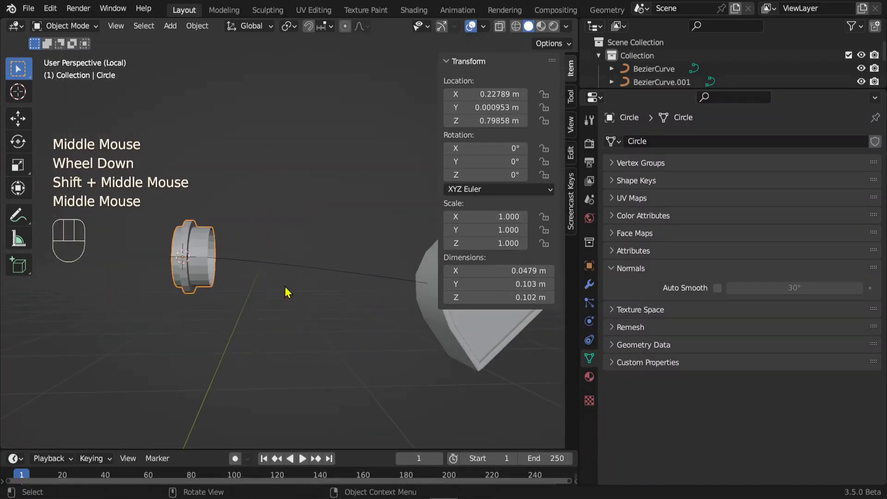
pyautogui.moveTo(246, 261); pyautogui.dragTo(210, 262, button='middle')
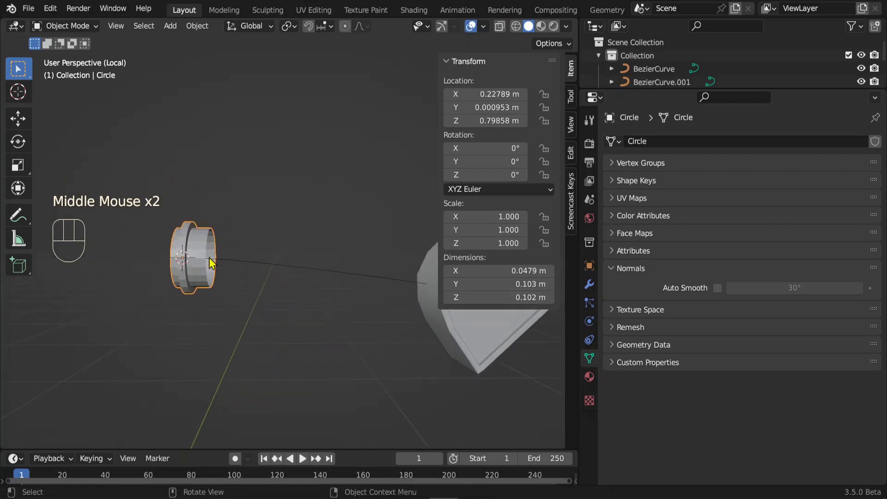
pyautogui.click(246, 270)
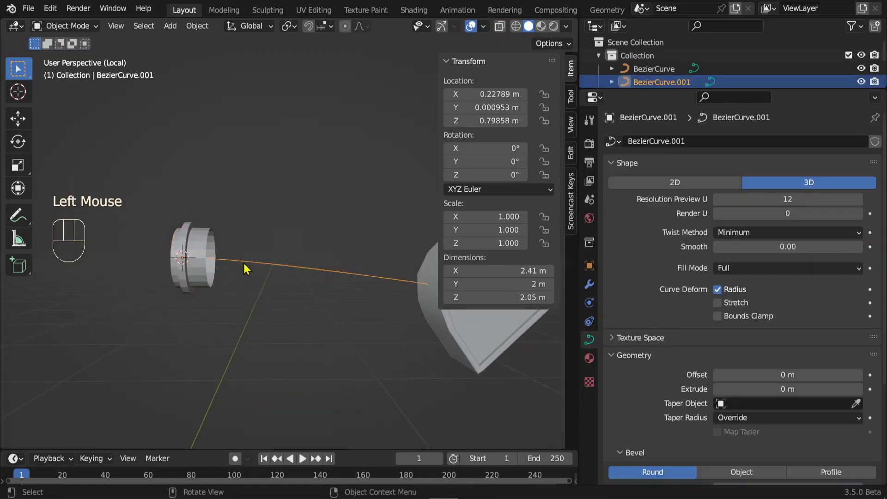
pyautogui.click(452, 63)
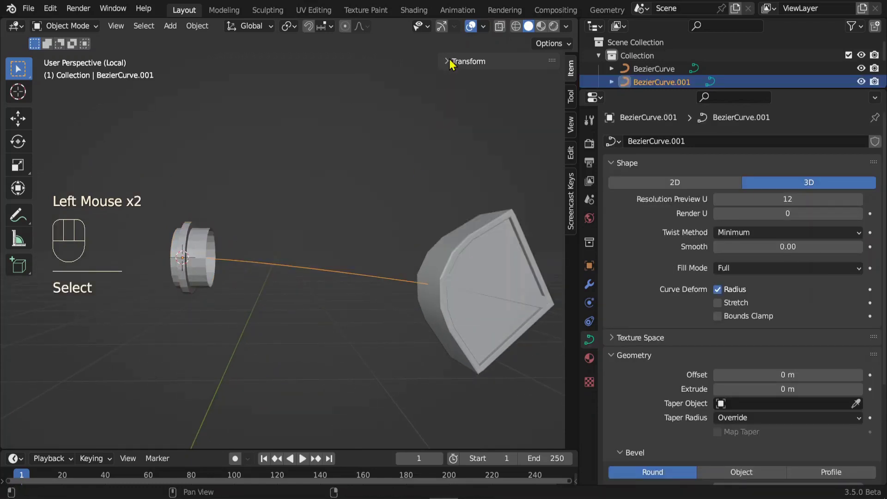
pyautogui.press('n')
# Add an Array modifier to the collared cylinder segment.
pyautogui.click(191, 257)
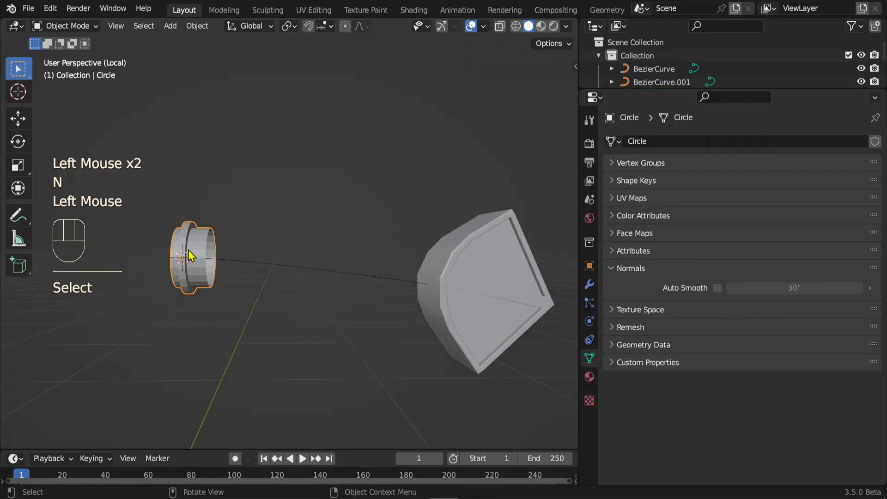
pyautogui.click(591, 284)
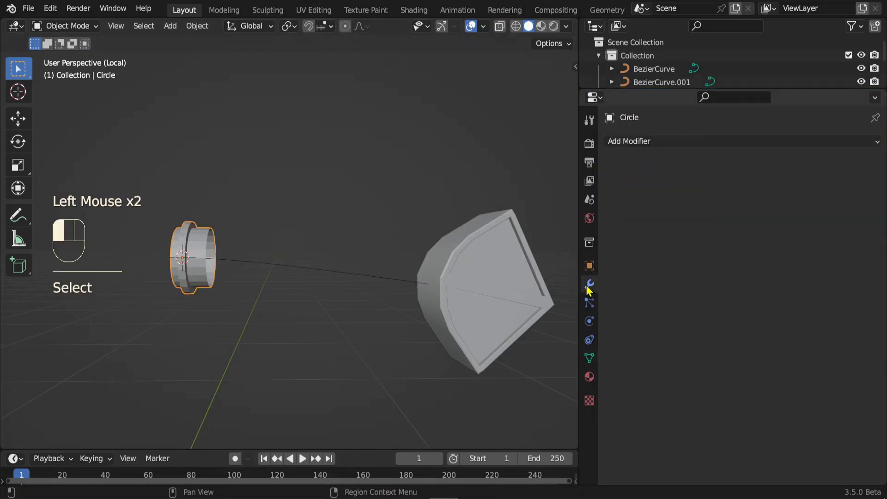
pyautogui.click(669, 146)
pyautogui.click(614, 178)
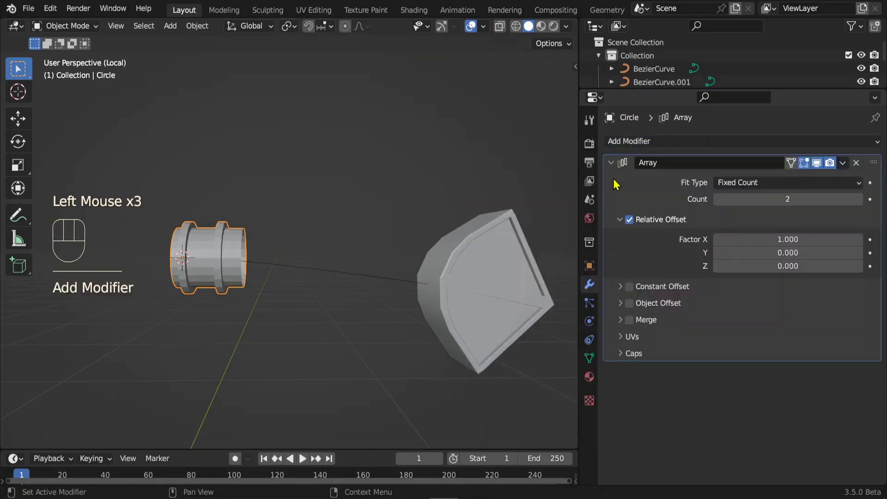
# Set the segment's Array modifier count to 3.
pyautogui.moveTo(788, 199)
pyautogui.mouseDown()
pyautogui.moveTo(813, 199)
pyautogui.moveTo(801, 199)
pyautogui.mouseUp()
pyautogui.moveTo(387, 307); pyautogui.dragTo(719, 218, button='middle')
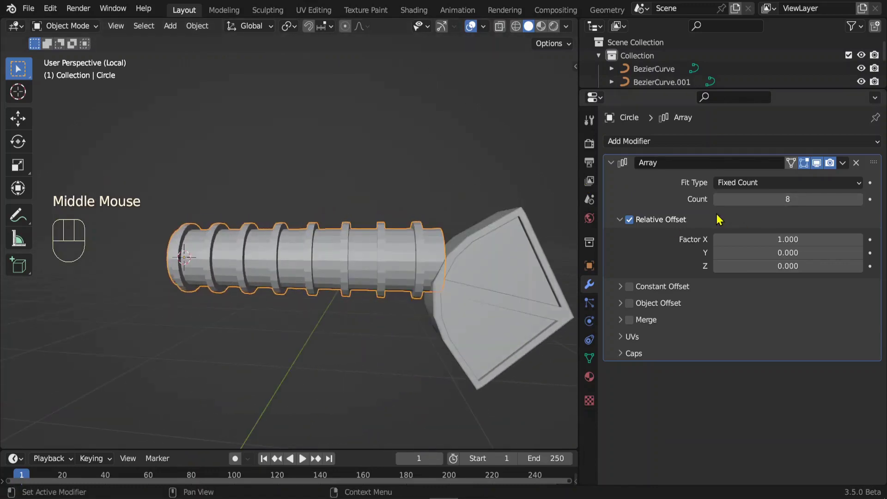
pyautogui.click(718, 199)
pyautogui.click(718, 199)
pyautogui.click(718, 199)
pyautogui.click(717, 199)
pyautogui.click(718, 199)
pyautogui.click(718, 199)
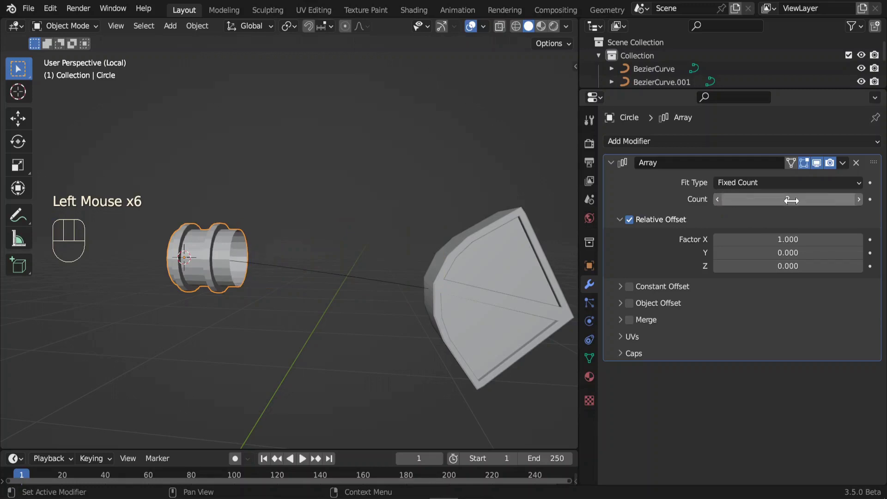
pyautogui.click(858, 199)
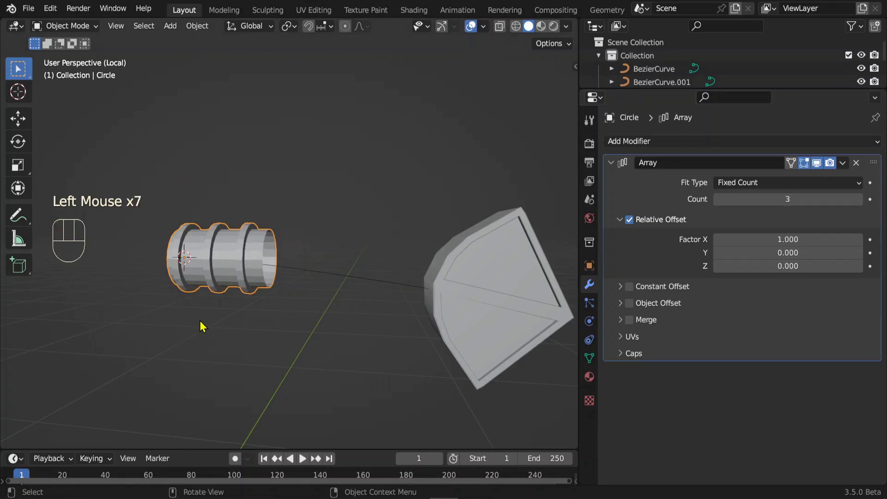
# Apply the rotation of the arrayed cylinder segment.
pyautogui.hotkey('ctrl', 'a')
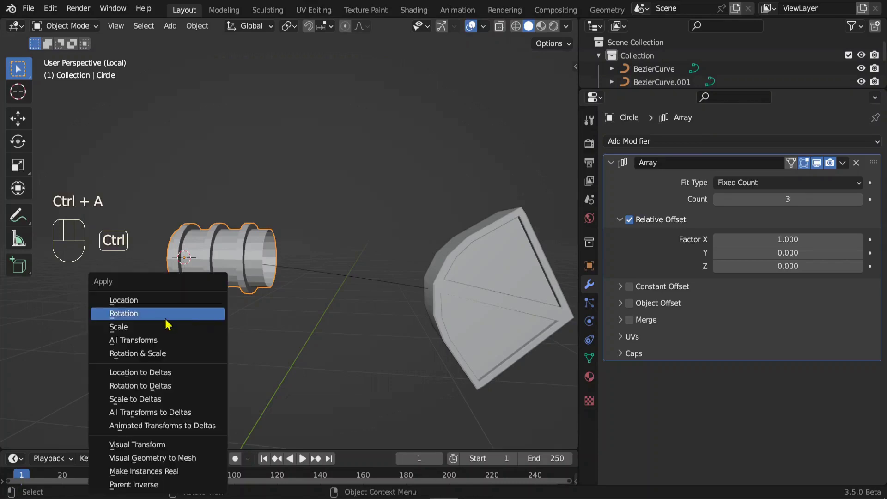
pyautogui.click(136, 315)
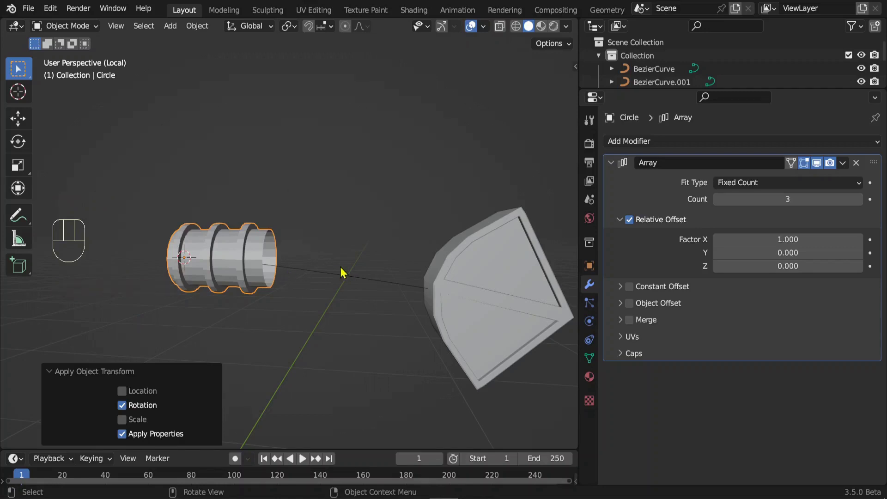
pyautogui.scroll(2, 350, 283)
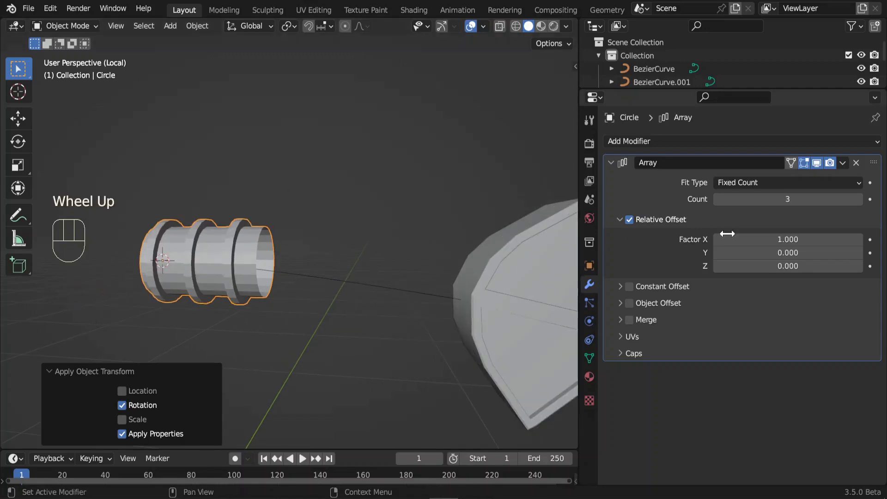
# Try Array counts of 6, 1 and 4 on the segment.
pyautogui.click(858, 200)
pyautogui.click(859, 199)
pyautogui.click(859, 199)
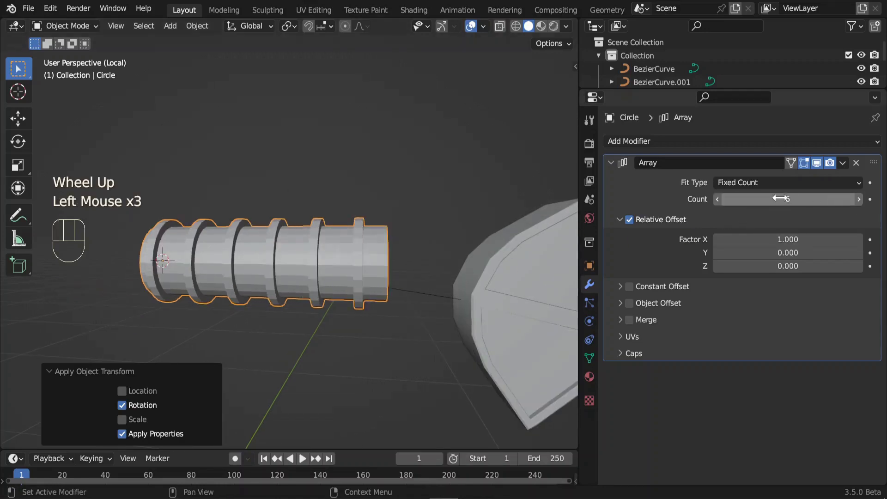
pyautogui.click(717, 199)
pyautogui.click(718, 199)
pyautogui.click(717, 199)
pyautogui.click(717, 199)
pyautogui.click(717, 199)
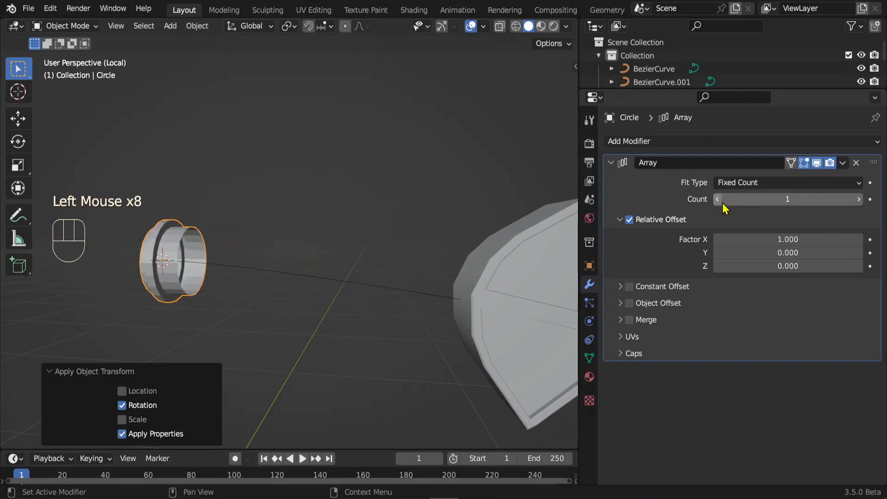
pyautogui.click(859, 199)
pyautogui.click(859, 200)
pyautogui.click(858, 199)
# Set the segment's Array fit type to Fit Curve and pick the arm curve BezierCurve.001 as its target.
pyautogui.click(761, 184)
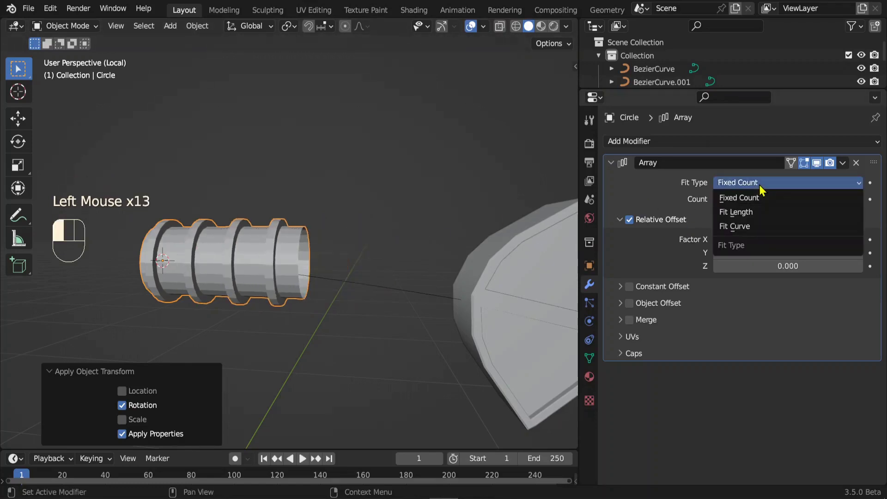
pyautogui.click(746, 227)
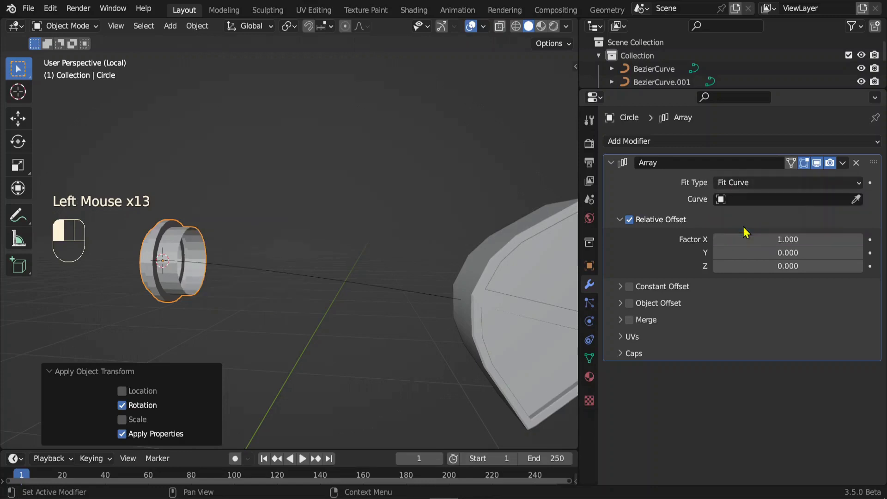
pyautogui.click(856, 200)
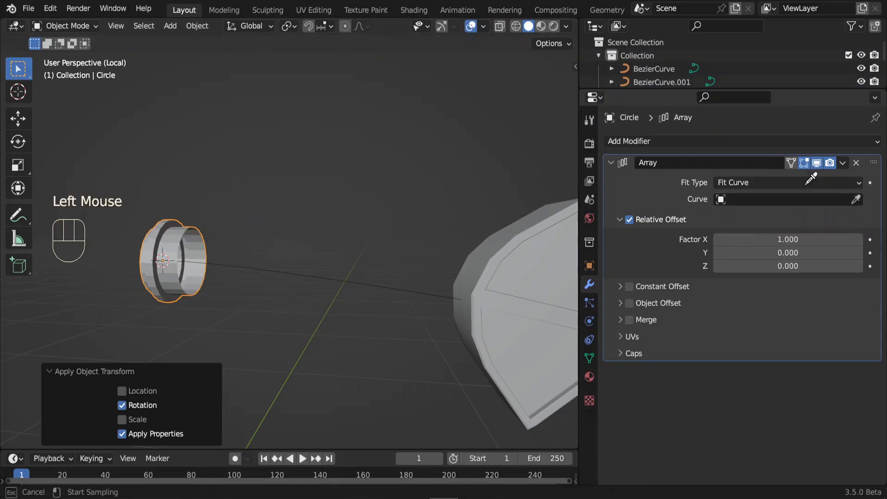
pyautogui.click(290, 277)
pyautogui.scroll(-3, 484, 299)
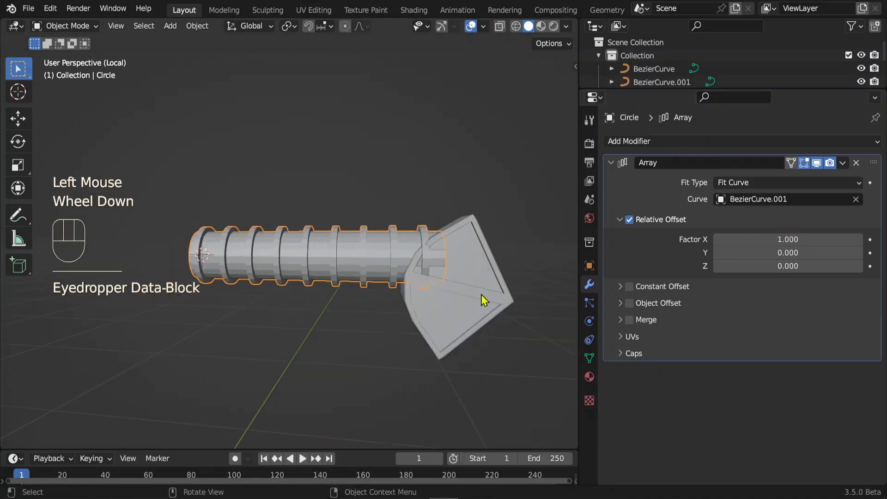
# Try moving the arm curve's hand-end control point in Edit Mode and return to Object Mode.
pyautogui.moveTo(483, 299); pyautogui.dragTo(432, 192, button='middle')
pyautogui.click(214, 262)
pyautogui.scroll(2, 248, 272)
pyautogui.click(235, 276)
pyautogui.scroll(-2, 235, 275)
pyautogui.press('Tab')
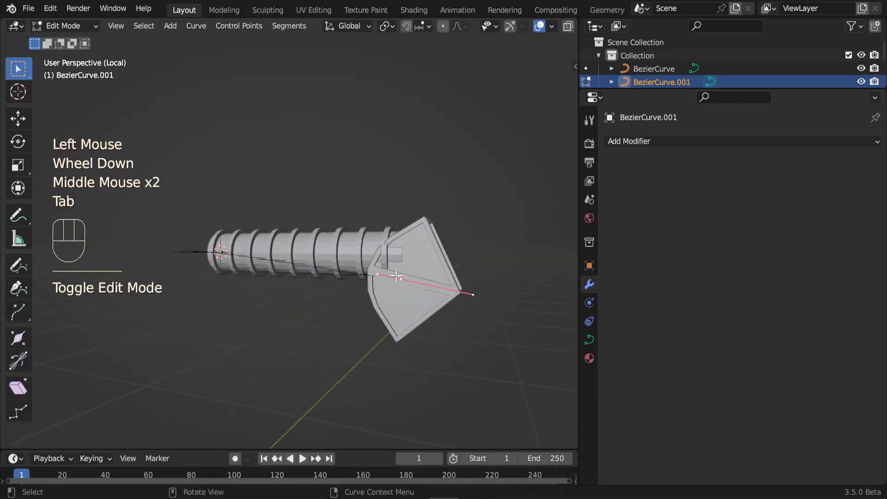
pyautogui.press('g')
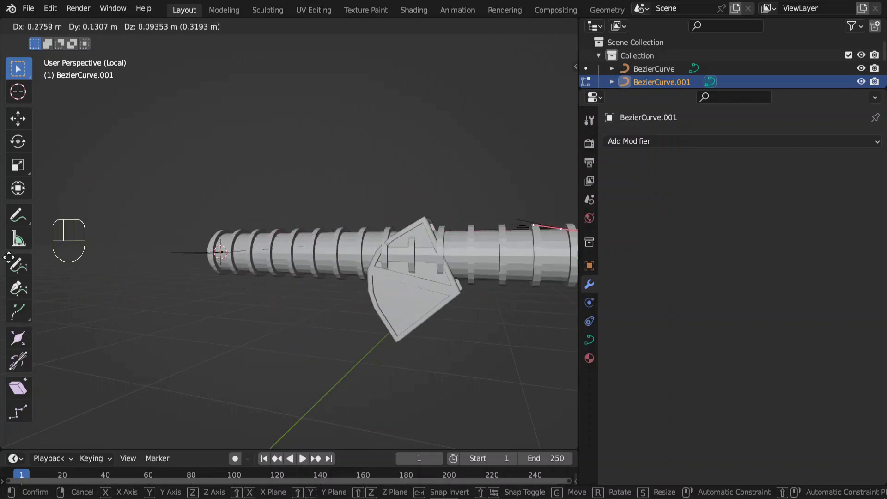
pyautogui.rightClick(493, 253)
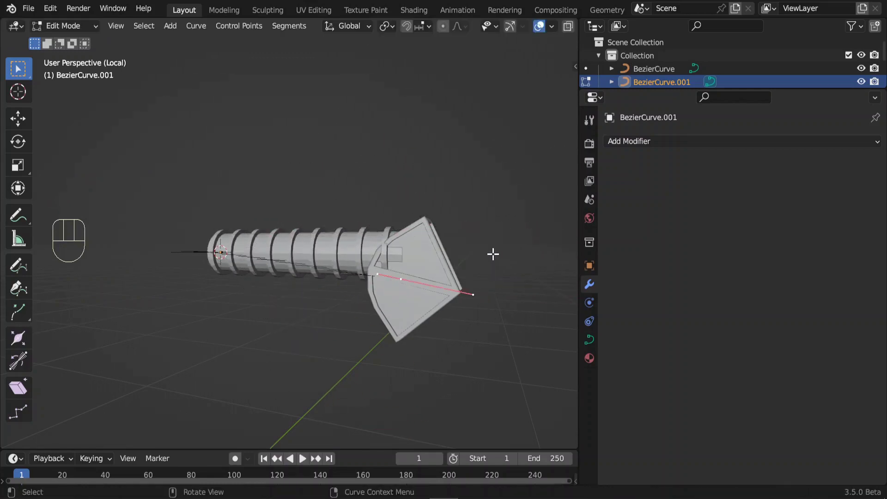
pyautogui.click(65, 26)
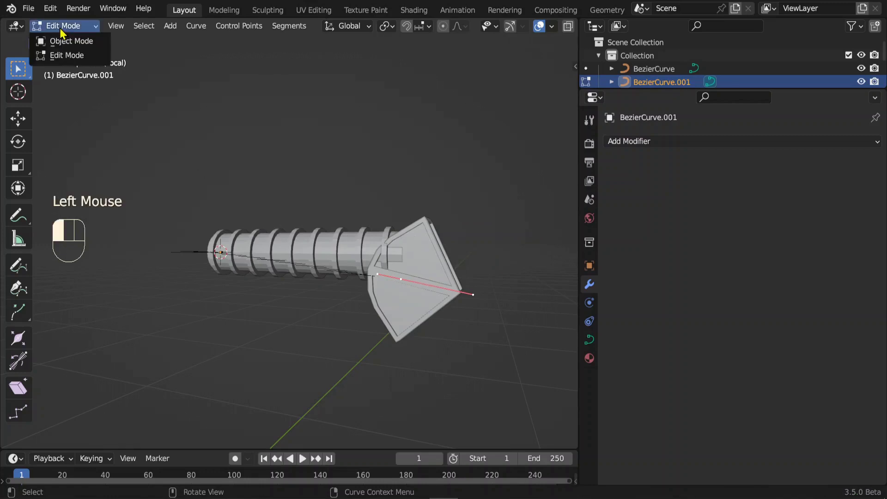
pyautogui.click(70, 40)
# Add a Curve modifier to the arrayed segment with BezierCurve.001 as the curve object.
pyautogui.click(279, 241)
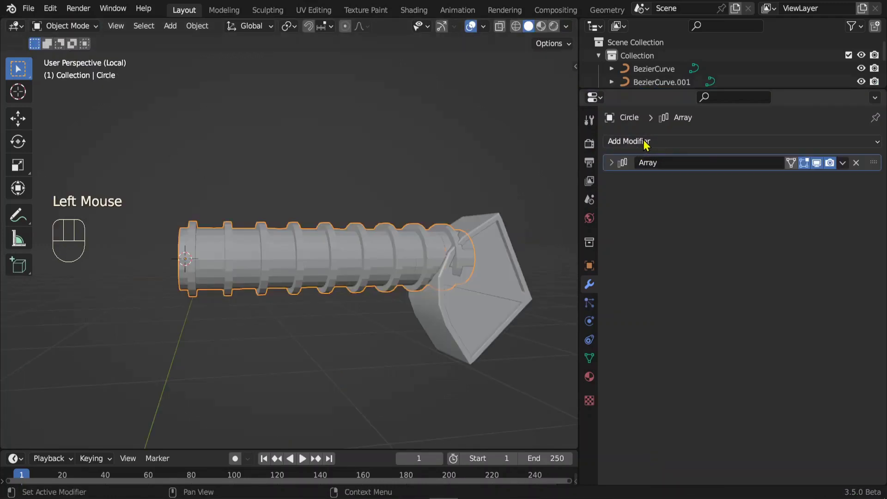
pyautogui.click(646, 145)
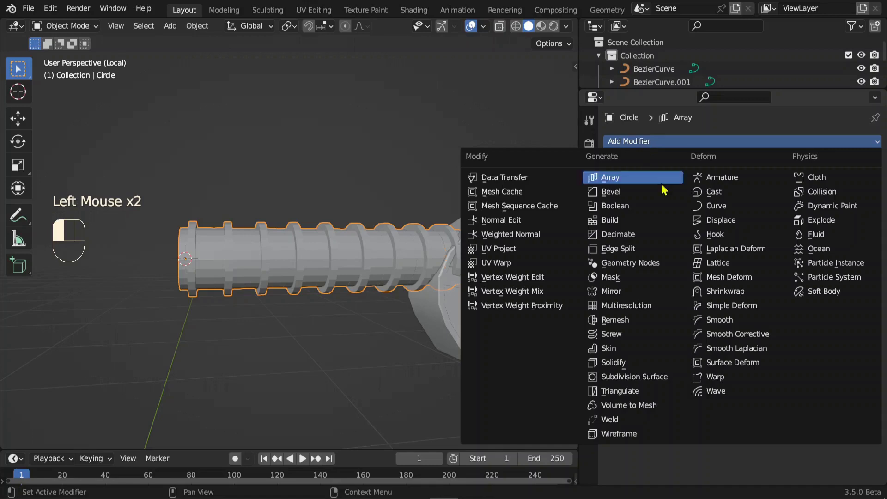
pyautogui.click(721, 207)
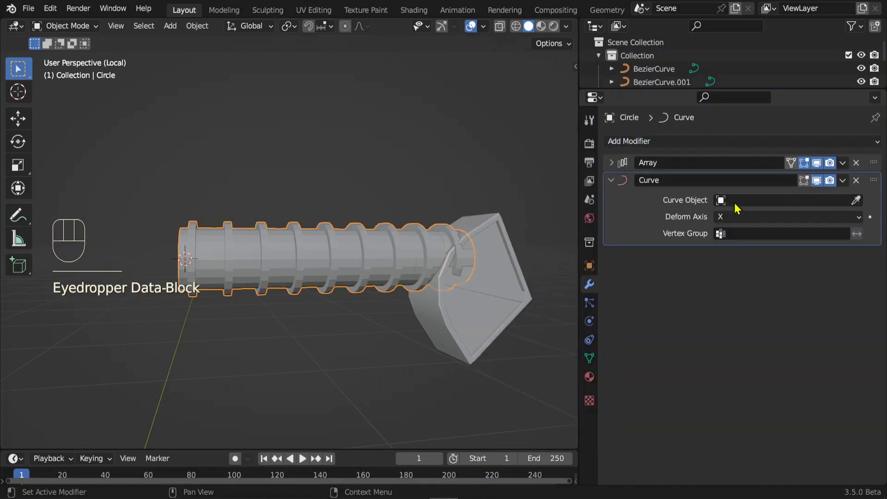
pyautogui.click(734, 201)
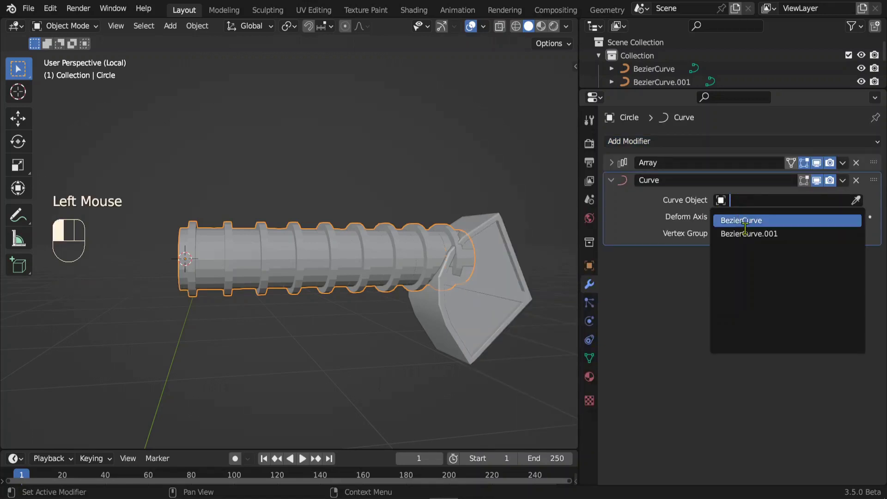
pyautogui.click(770, 234)
pyautogui.scroll(-1, 442, 331)
pyautogui.moveTo(416, 323); pyautogui.dragTo(460, 293, button='middle')
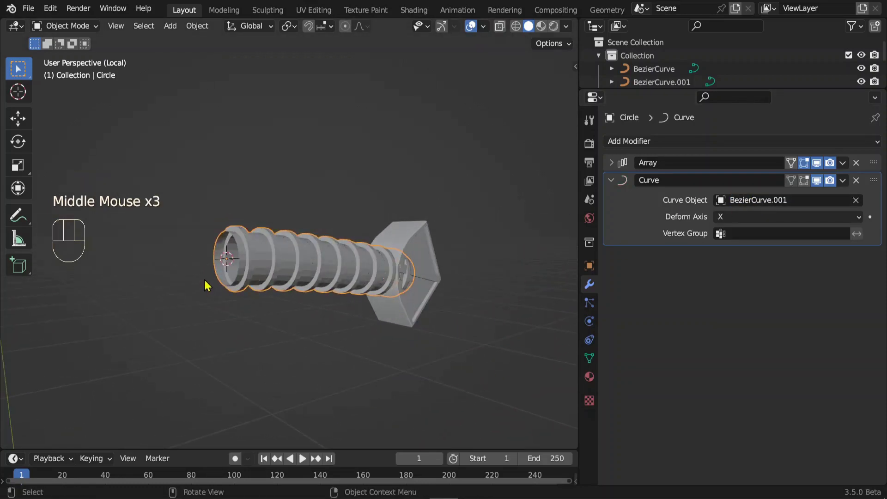
# In Edit Mode on the arm curve, shrink the hand-end control point's radius by a factor of about 0.352.
pyautogui.click(228, 260)
pyautogui.click(228, 260)
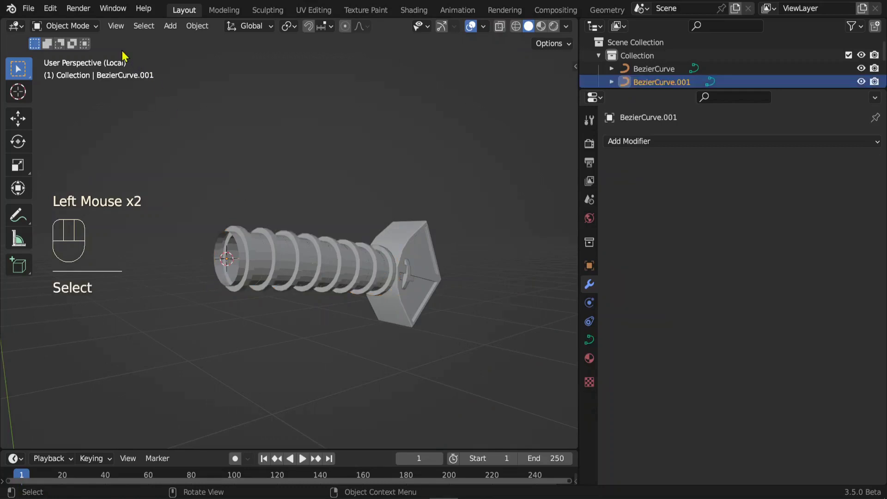
pyautogui.click(83, 28)
pyautogui.click(75, 54)
pyautogui.moveTo(361, 268); pyautogui.dragTo(495, 364, button='middle')
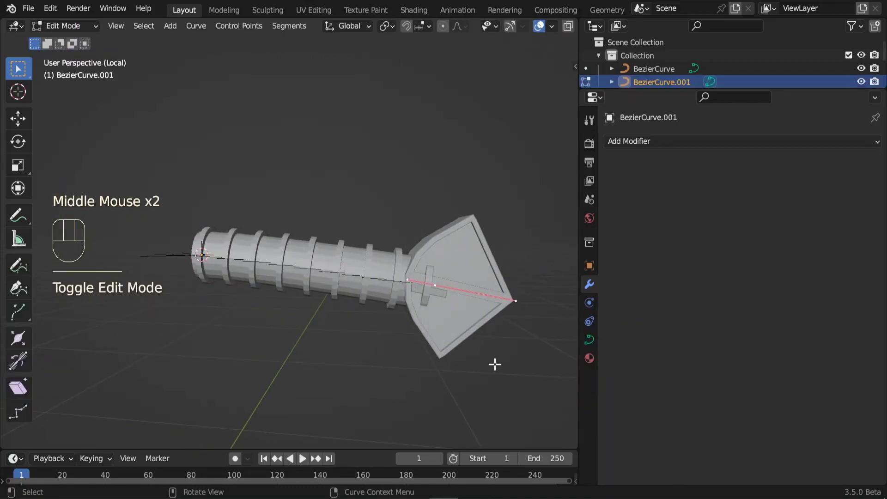
pyautogui.hotkey('alt', 's')
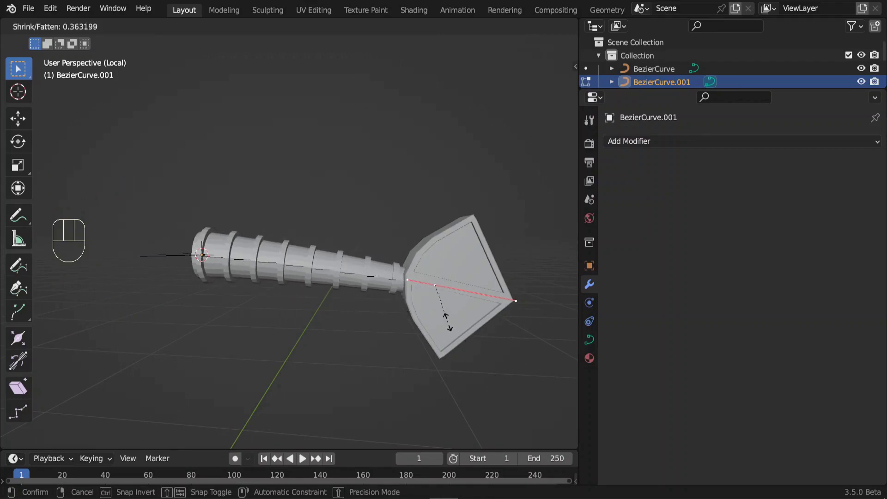
pyautogui.click(447, 322)
pyautogui.moveTo(446, 323)
pyautogui.mouseDown(button='middle')
pyautogui.moveTo(420, 307)
pyautogui.moveTo(487, 331)
pyautogui.moveTo(449, 301)
pyautogui.moveTo(437, 313)
pyautogui.mouseUp(button='middle')
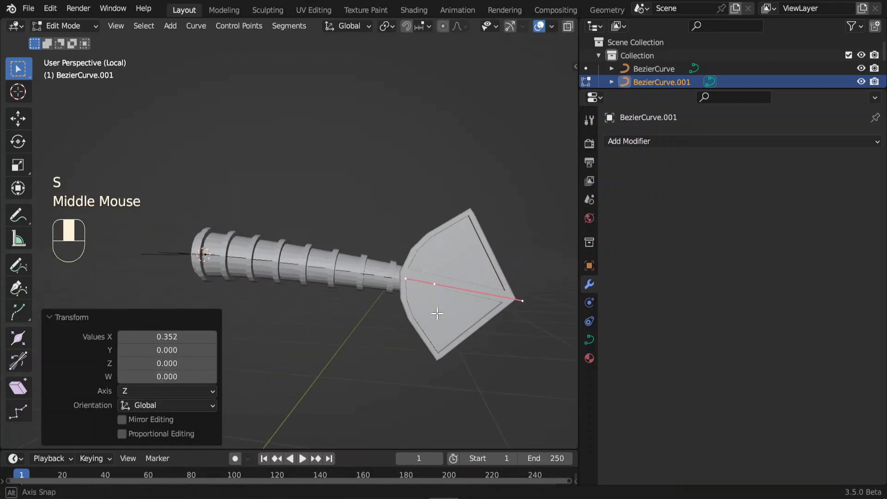
# Try moving the tapered arm curve's end control point away from the hand.
pyautogui.press('g')
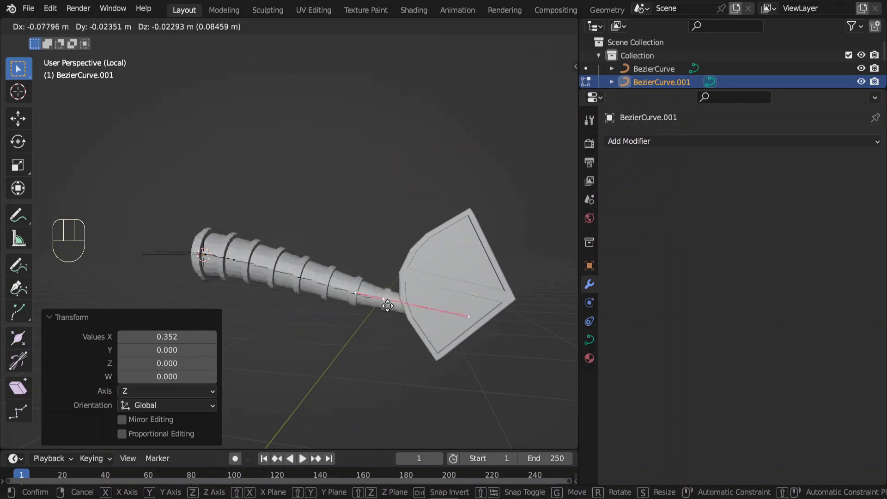
pyautogui.click(325, 365)
pyautogui.scroll(2, 396, 317)
pyautogui.moveTo(396, 317); pyautogui.dragTo(296, 271, button='middle')
# Leave Edit Mode, select the segmented arm, and enable Merge in its Array modifier.
pyautogui.press('Tab')
pyautogui.click(231, 268)
pyautogui.scroll(1, 241, 277)
pyautogui.scroll(2, 244, 275)
pyautogui.click(284, 266)
pyautogui.scroll(-2, 284, 265)
pyautogui.scroll(4, 190, 205)
pyautogui.scroll(-2, 190, 205)
pyautogui.click(612, 162)
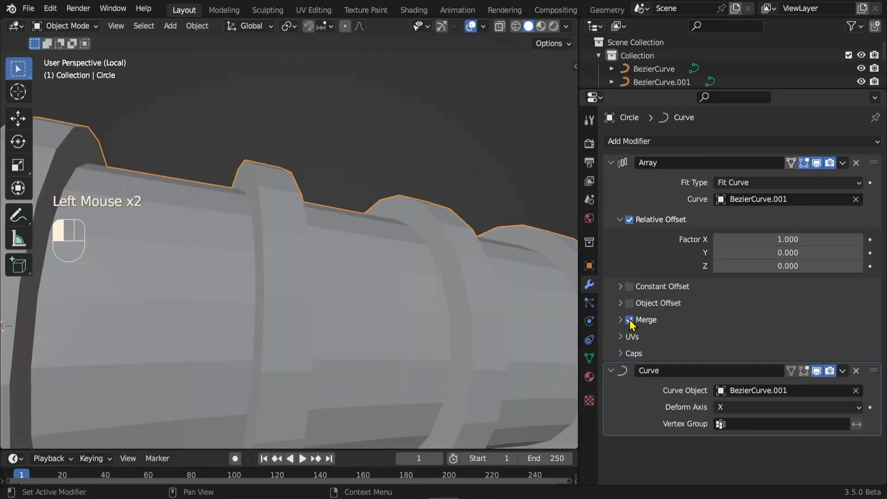
# Examine the arm's base segment mesh and its joins to the arrayed copies in Edit Mode.
pyautogui.press('Tab')
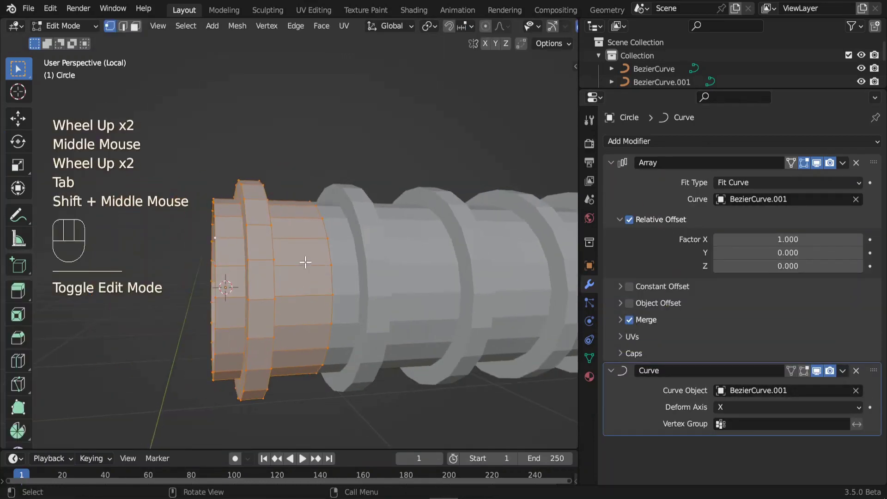
pyautogui.scroll(1, 306, 262)
pyautogui.moveTo(306, 262); pyautogui.dragTo(267, 190, button='middle')
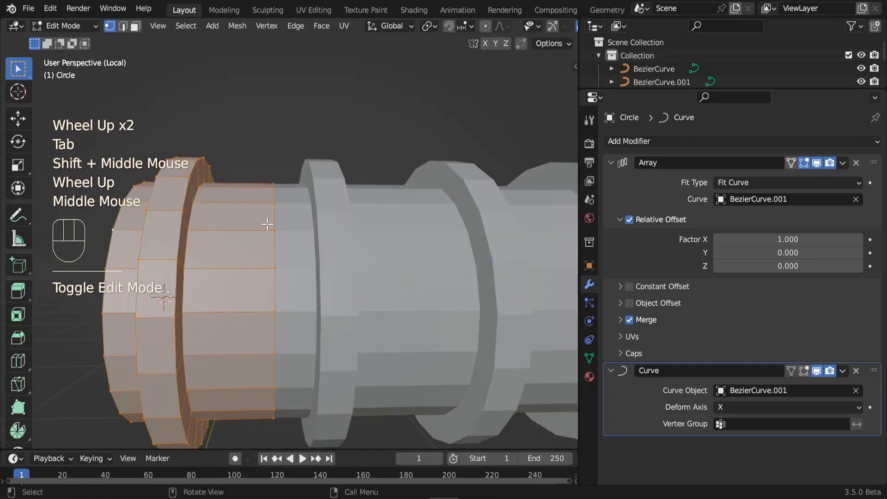
pyautogui.scroll(-2, 297, 227)
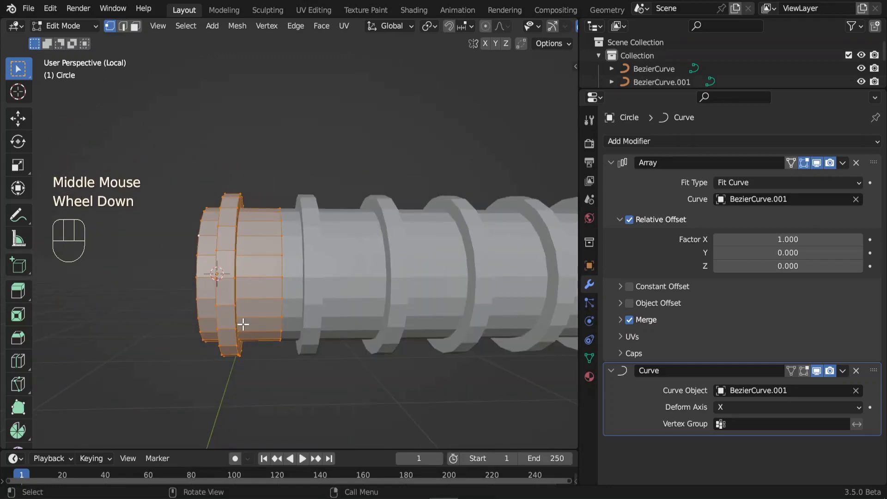
pyautogui.scroll(-1, 202, 225)
pyautogui.middleClick(208, 370)
pyautogui.press('Tab')
pyautogui.scroll(-3, 408, 277)
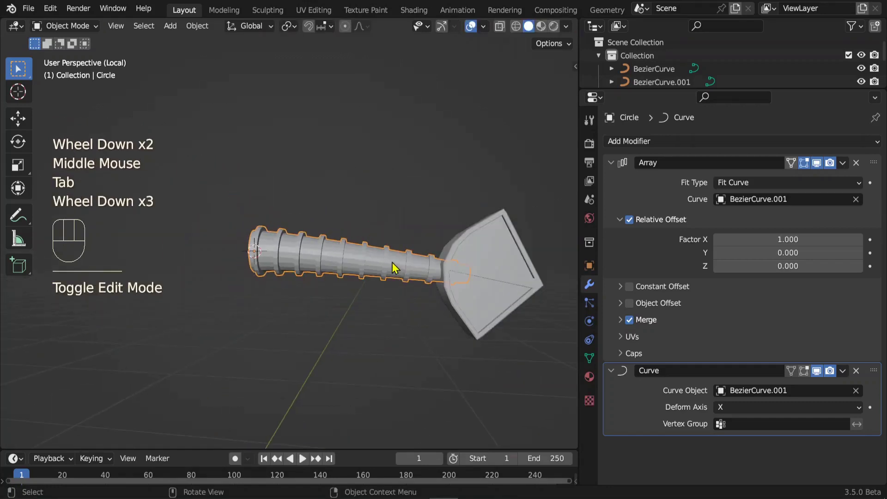
# Shade the segmented arm smooth with Auto Smooth at 30°.
pyautogui.rightClick(392, 268)
pyautogui.click(307, 259)
pyautogui.scroll(1, 356, 309)
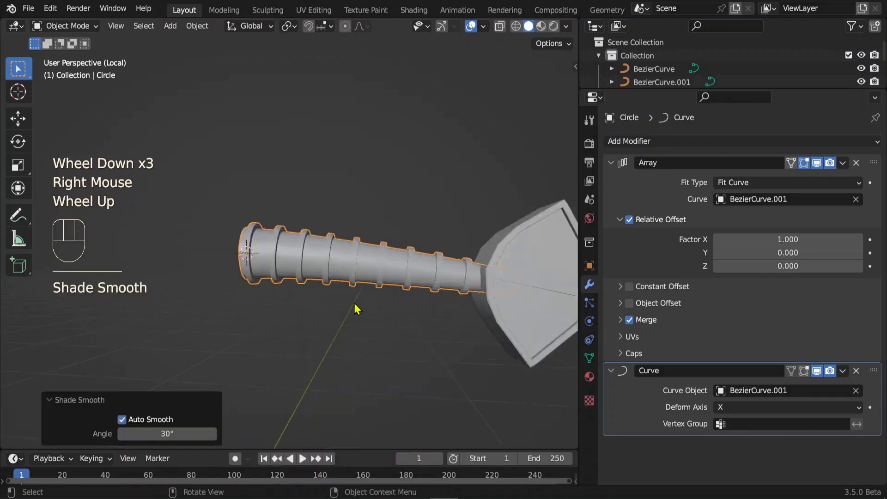
pyautogui.scroll(2, 356, 308)
pyautogui.moveTo(356, 309); pyautogui.dragTo(382, 251, button='middle')
pyautogui.scroll(-1, 382, 251)
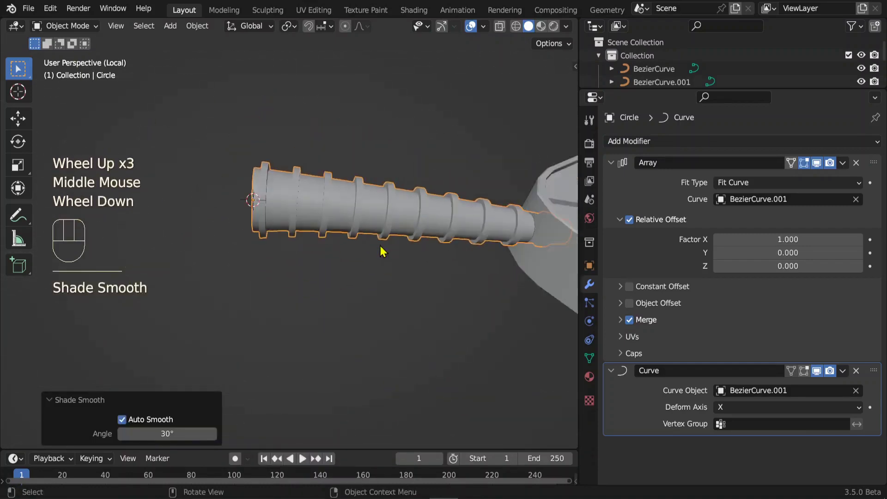
# Exit Local View and unhide the hidden torso objects to view the arm with the whole robot.
pyautogui.scroll(-2, 381, 252)
pyautogui.moveTo(451, 264); pyautogui.dragTo(392, 272, button='middle')
pyautogui.press('KP_1')
pyautogui.scroll(-1, 422, 332)
pyautogui.scroll(1, 391, 272)
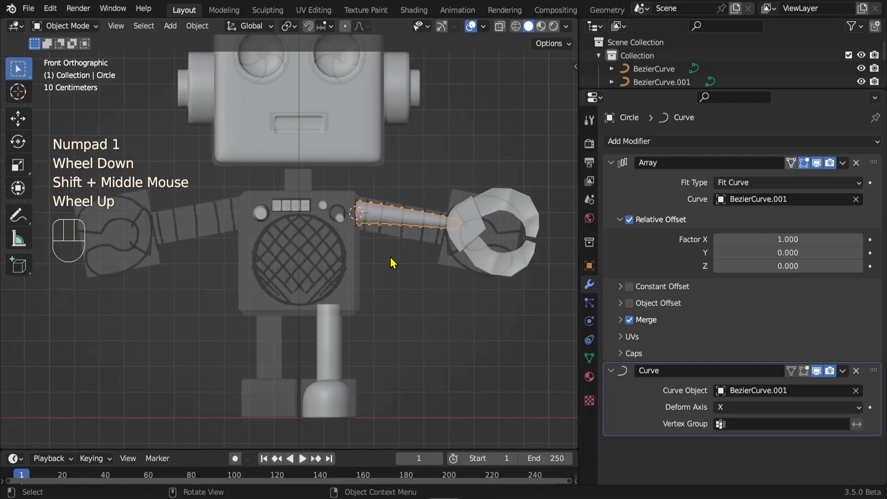
pyautogui.press('alt')
pyautogui.hotkey('alt', 'h')
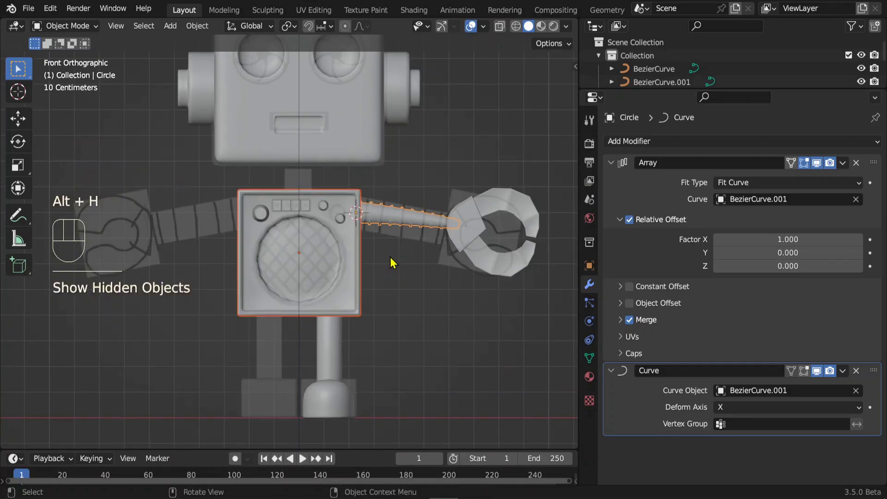
pyautogui.press('KP_Divide')
pyautogui.press('KP_Divide')
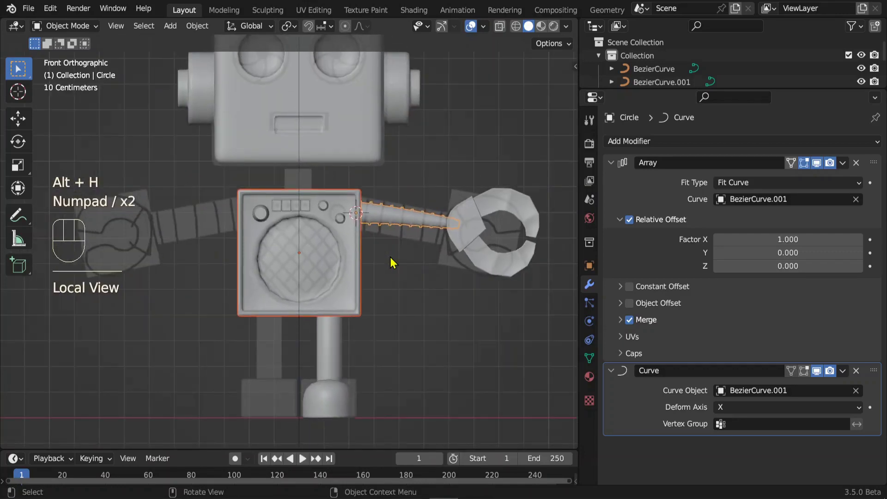
pyautogui.moveTo(392, 263); pyautogui.dragTo(341, 349, button='middle')
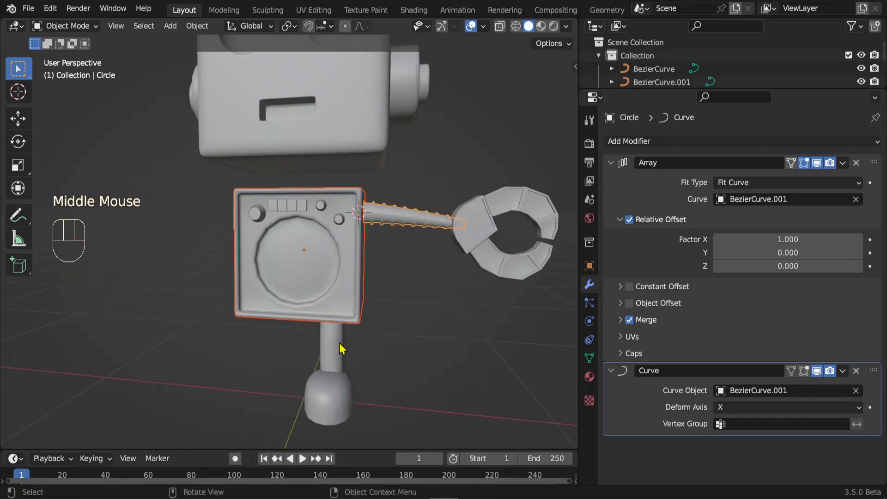
# Add a mesh cylinder in front view and fit it to the reference neck between the robot's head and torso.
pyautogui.press('KP_1')
pyautogui.hotkey('shift', 'a')
pyautogui.moveTo(356, 232)
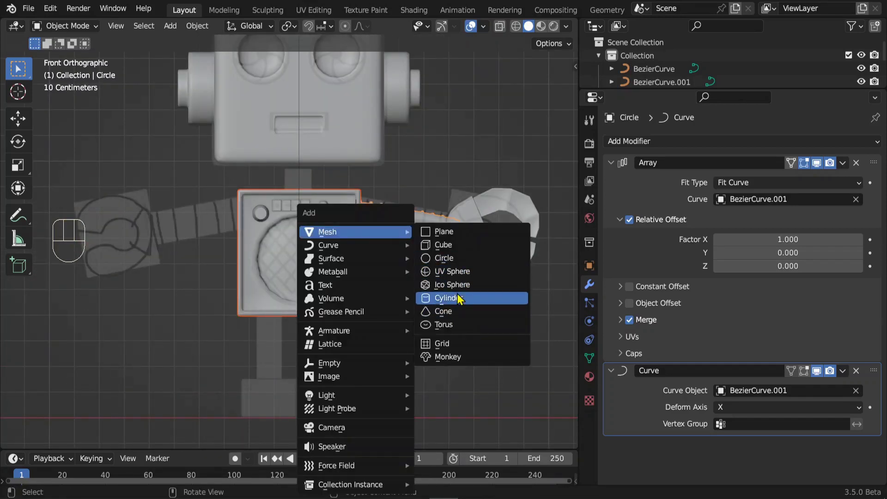
pyautogui.click(446, 298)
pyautogui.doubleClick(177, 282)
pyautogui.press('Return')
pyautogui.moveTo(177, 299); pyautogui.dragTo(363, 297)
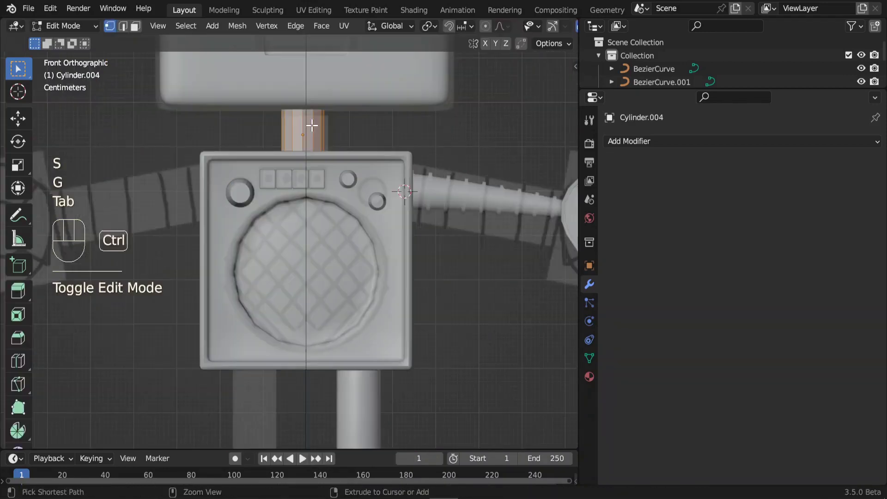
# Add five evenly spaced horizontal loop cuts around the neck cylinder and leave Edit Mode.
pyautogui.hotkey('ctrl', 'r')
pyautogui.scroll(2, 312, 125)
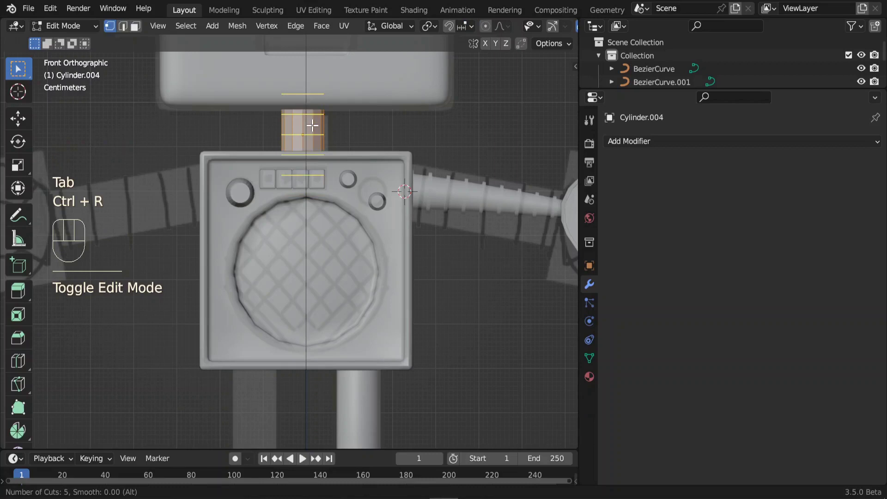
pyautogui.click(312, 125)
pyautogui.press('Tab')
# Scale the neck cylinder to 0.655 along Z, adjust its position between head and torso, and shade it smooth.
pyautogui.press('s')
pyautogui.press('z')
pyautogui.click(403, 189)
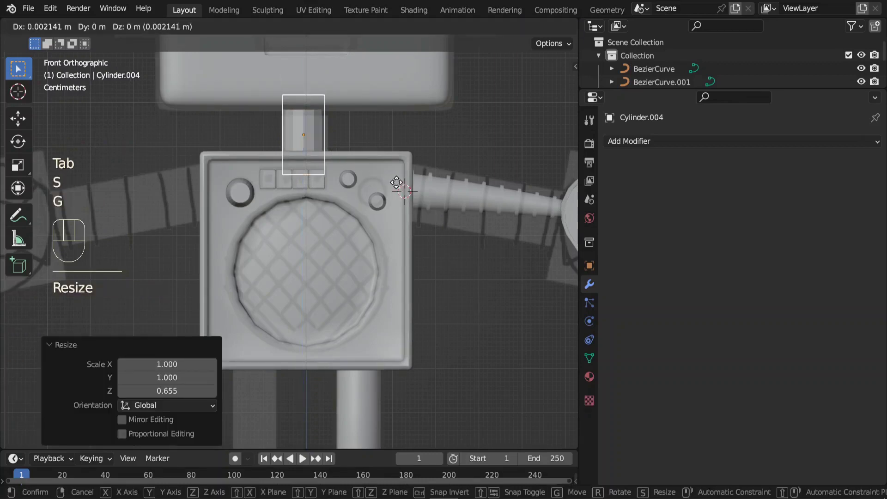
pyautogui.rightClick(248, 158)
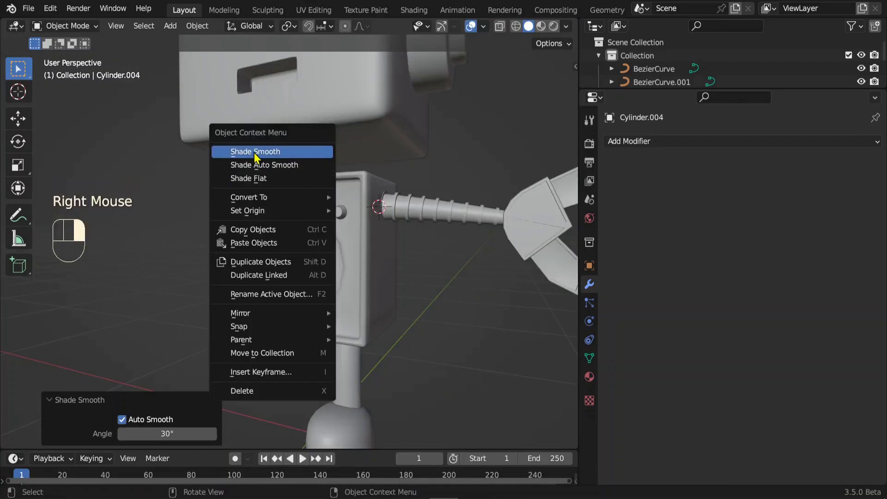
pyautogui.click(254, 152)
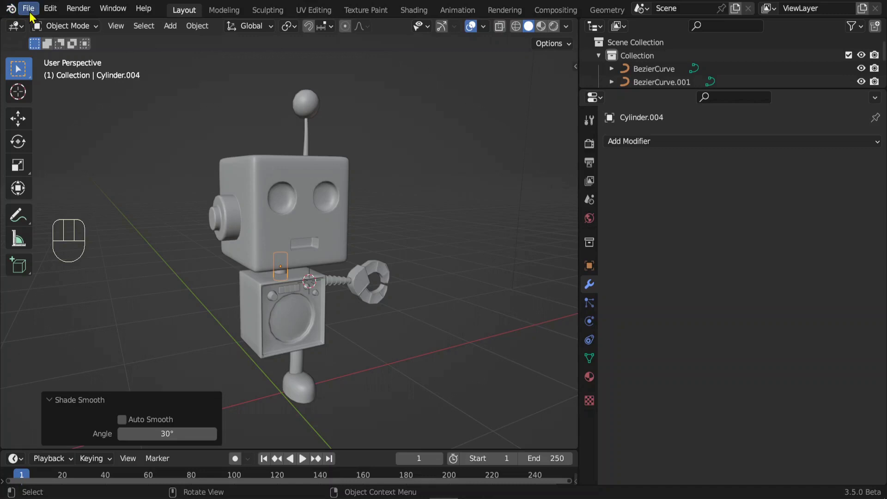
# Save the scene as the incremented version Robot-06.blend and deselect the neck cylinder.
pyautogui.click(30, 13)
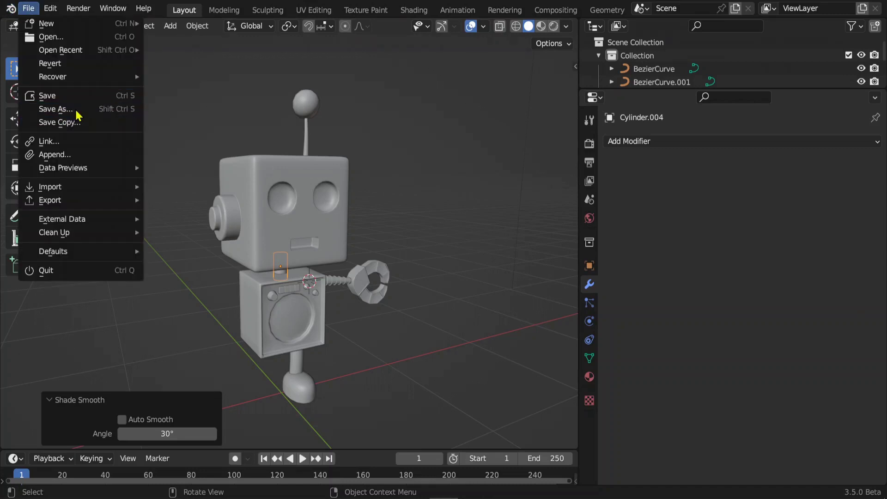
pyautogui.click(67, 108)
pyautogui.click(600, 433)
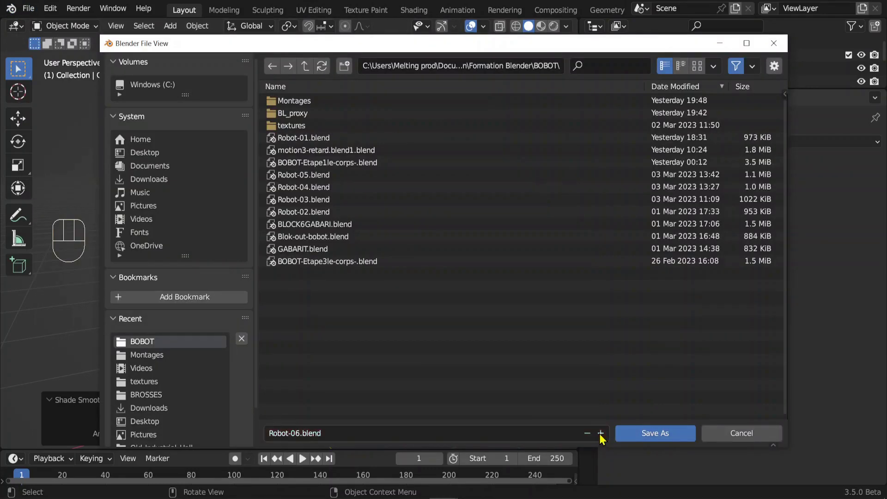
pyautogui.click(648, 431)
pyautogui.click(382, 358)
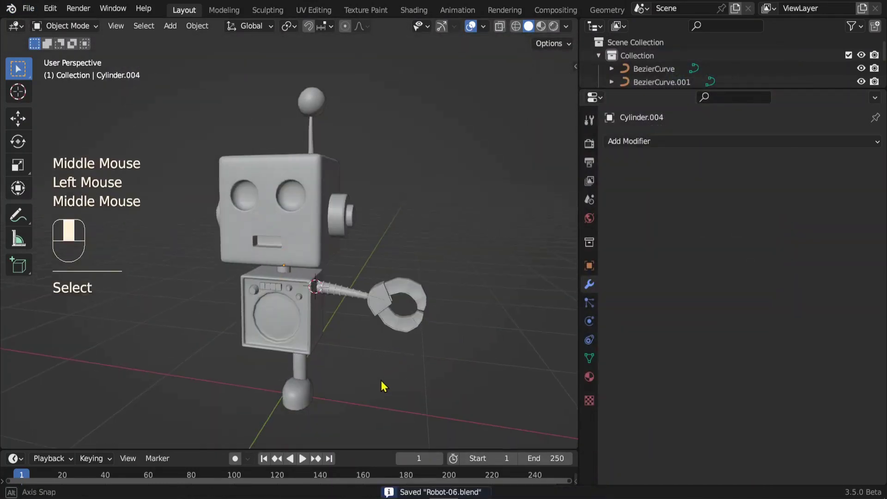